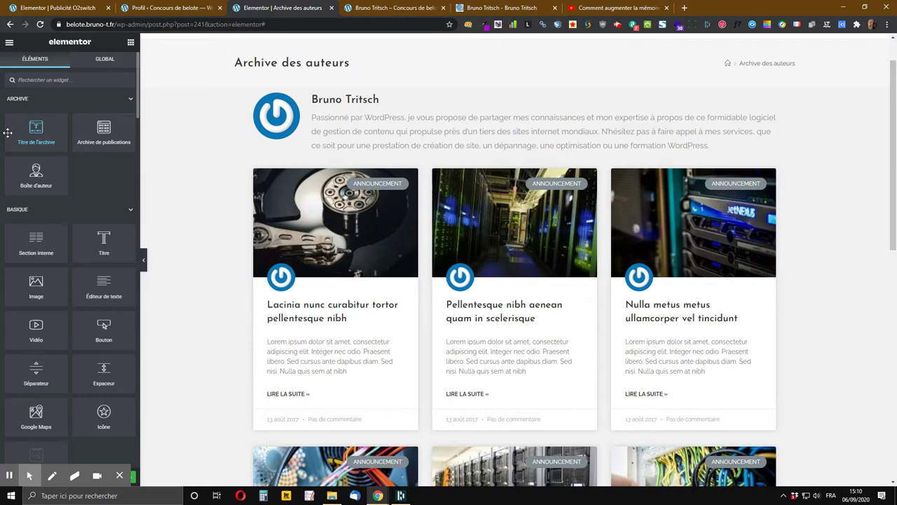
# Step: Look through the available widgets from Archive to OceanWP Elements, and review the author archive template from header to last post row
pyautogui.scroll(-3, 8, 132)
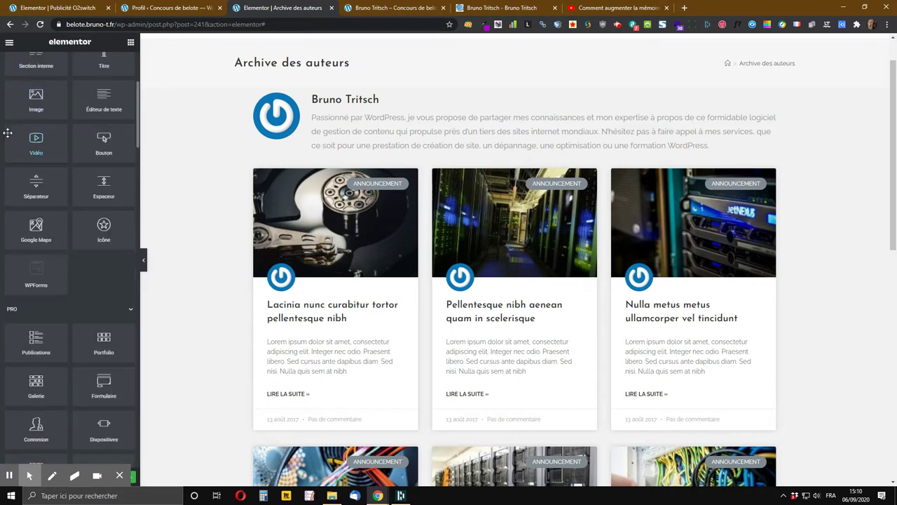
pyautogui.scroll(-12, 8, 133)
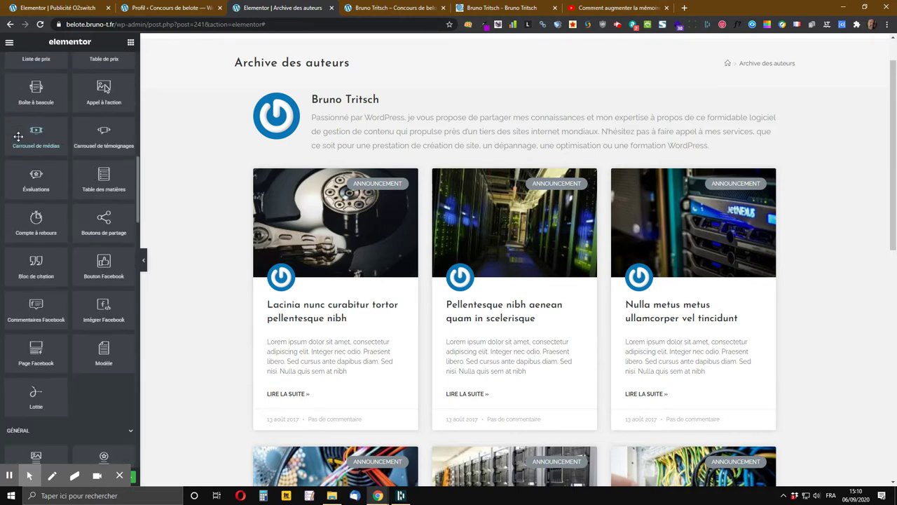
pyautogui.scroll(-10, 17, 137)
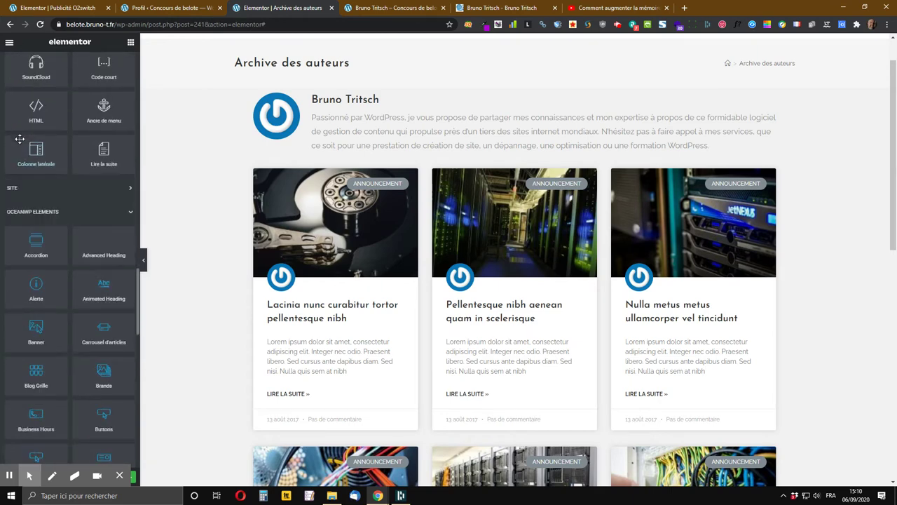
pyautogui.scroll(-1, 19, 139)
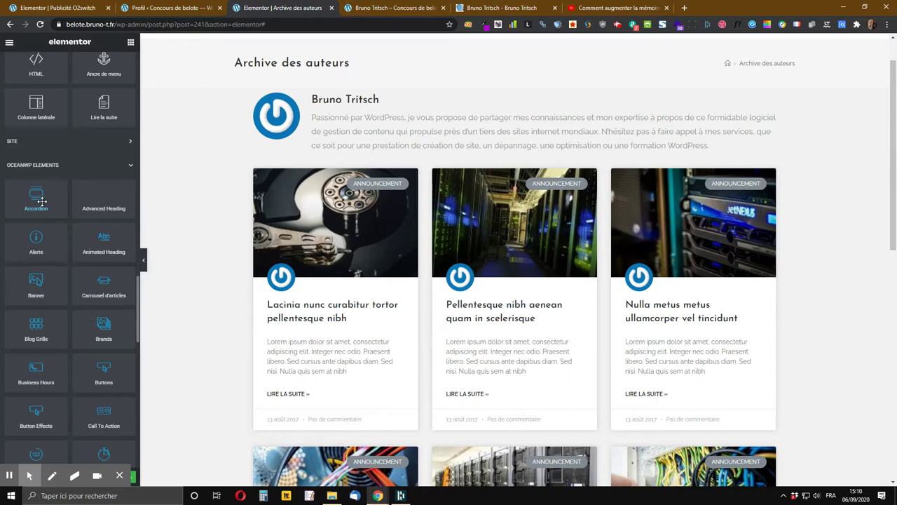
pyautogui.scroll(-2, 42, 202)
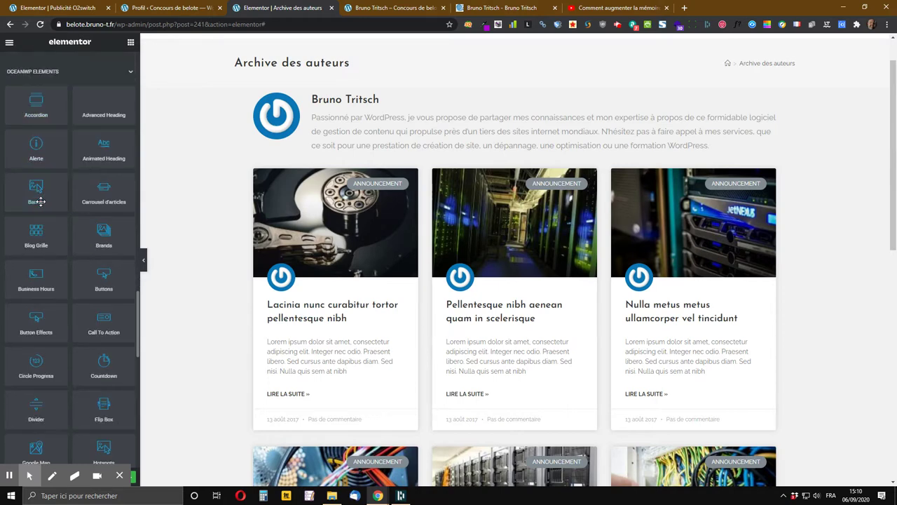
pyautogui.scroll(20, 38, 245)
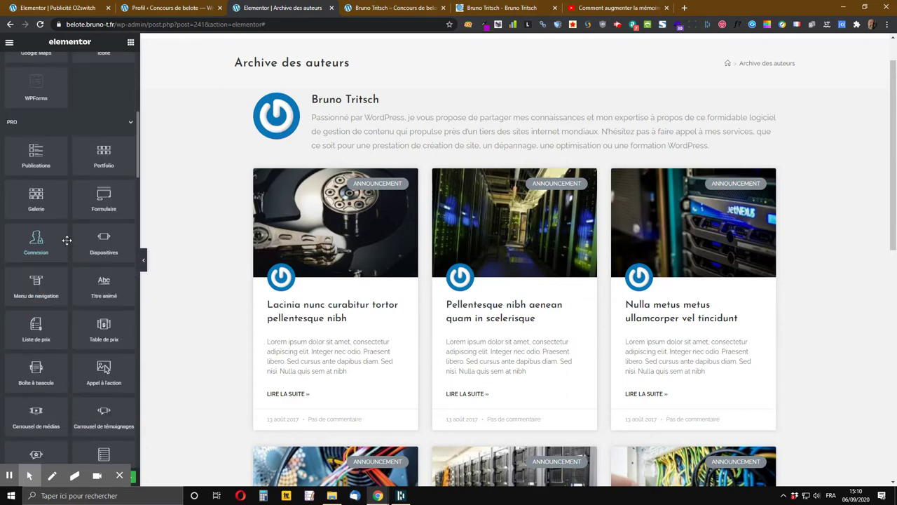
pyautogui.scroll(8, 67, 240)
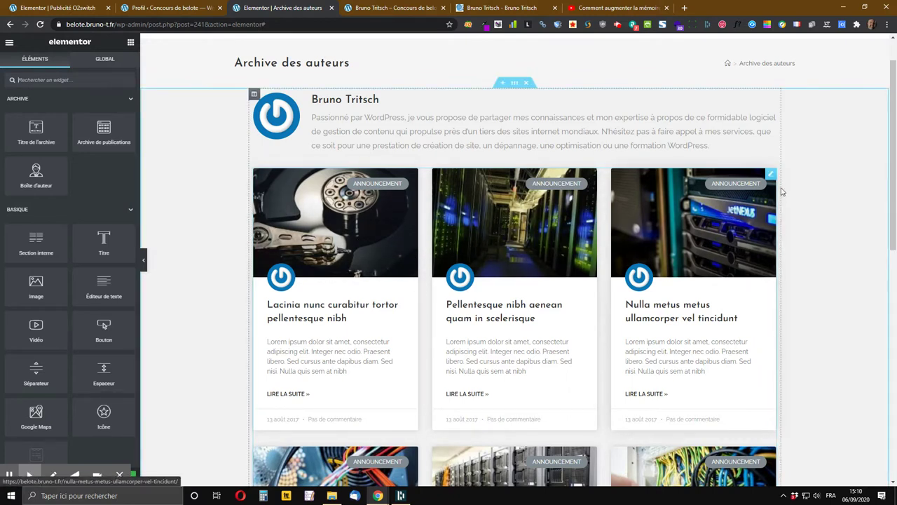
pyautogui.scroll(-5, 575, 326)
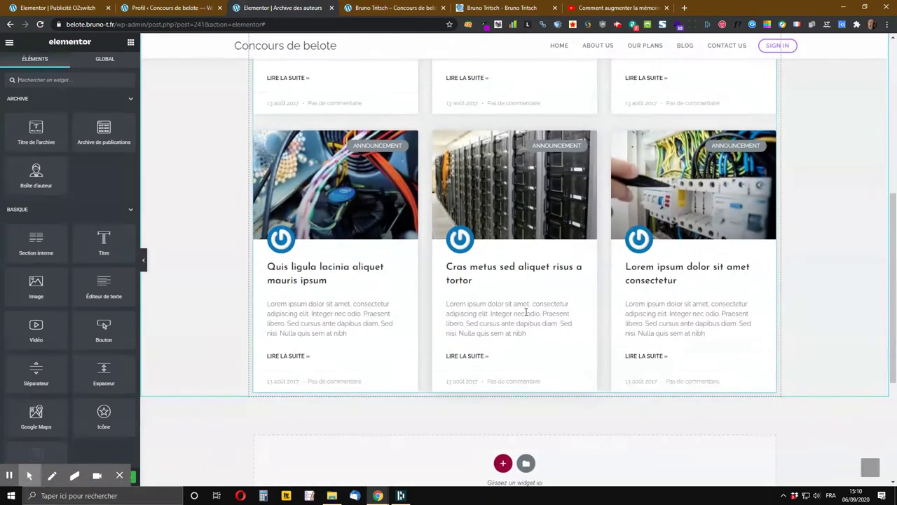
pyautogui.scroll(5, 526, 317)
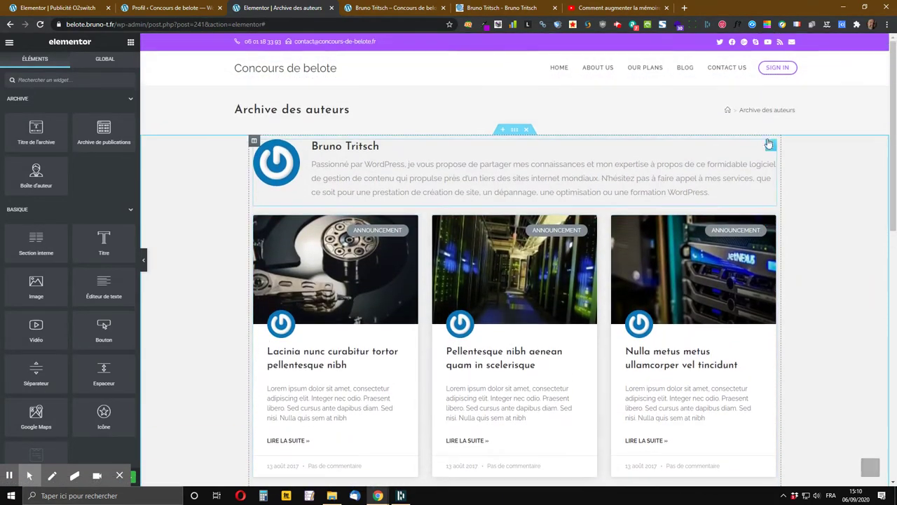
# Step: Publish the template with an include display condition for Archive de l'auteur set to Tout
pyautogui.moveTo(144, 449)
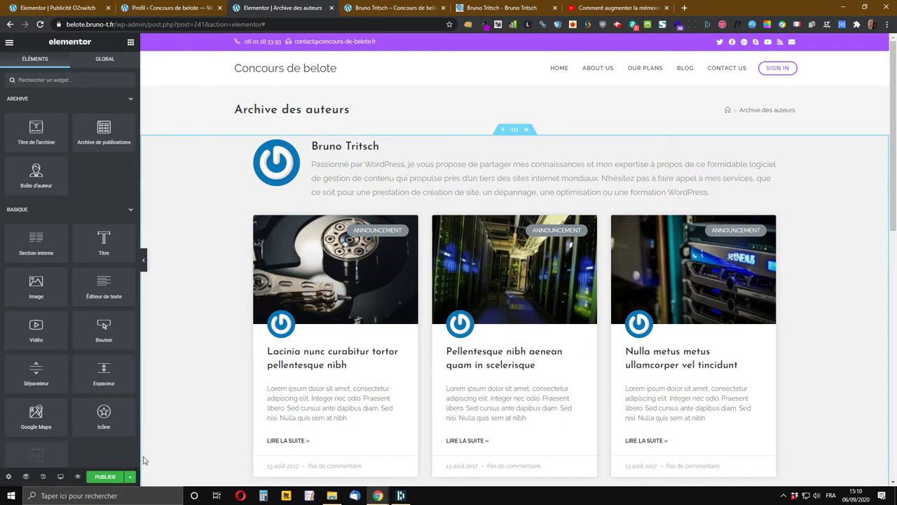
pyautogui.click(103, 479)
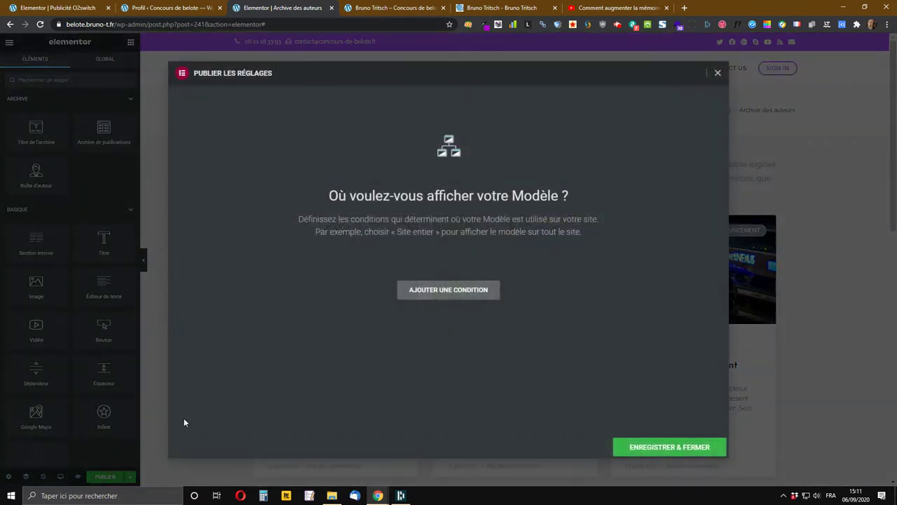
pyautogui.click(436, 294)
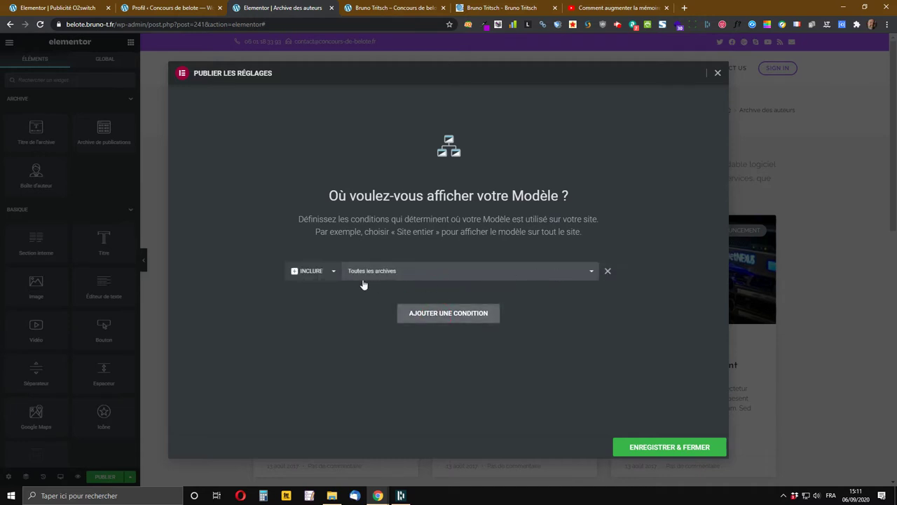
pyautogui.click(592, 272)
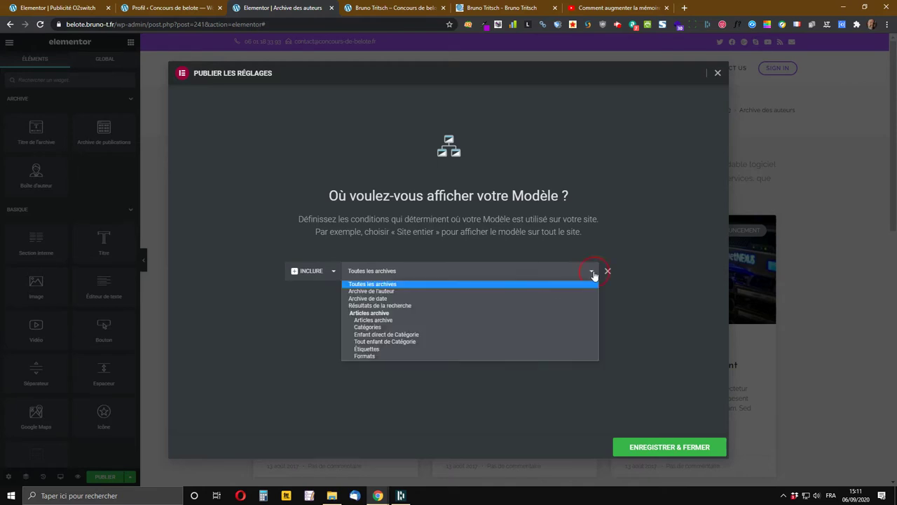
pyautogui.click(380, 291)
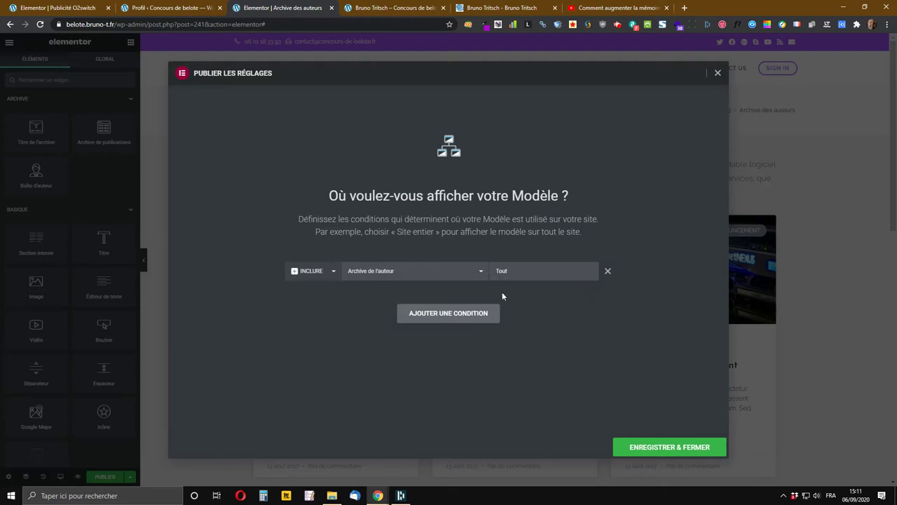
pyautogui.click(686, 449)
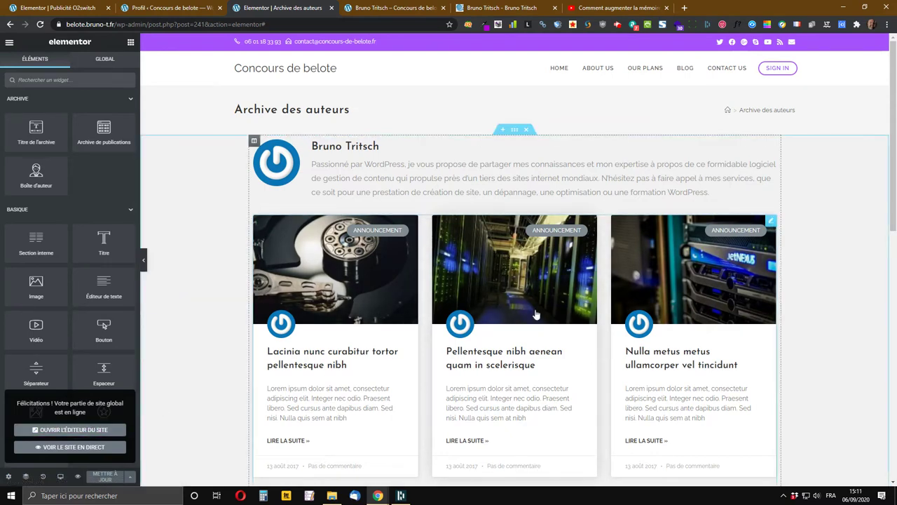
# Step: Reload the live author page to check the published template and compare it with the other site's author page
pyautogui.scroll(-2, 507, 289)
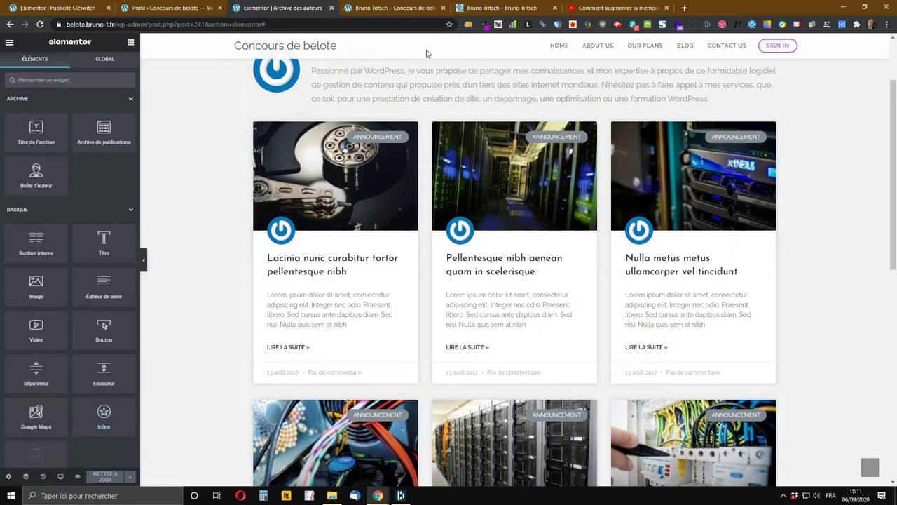
pyautogui.click(401, 6)
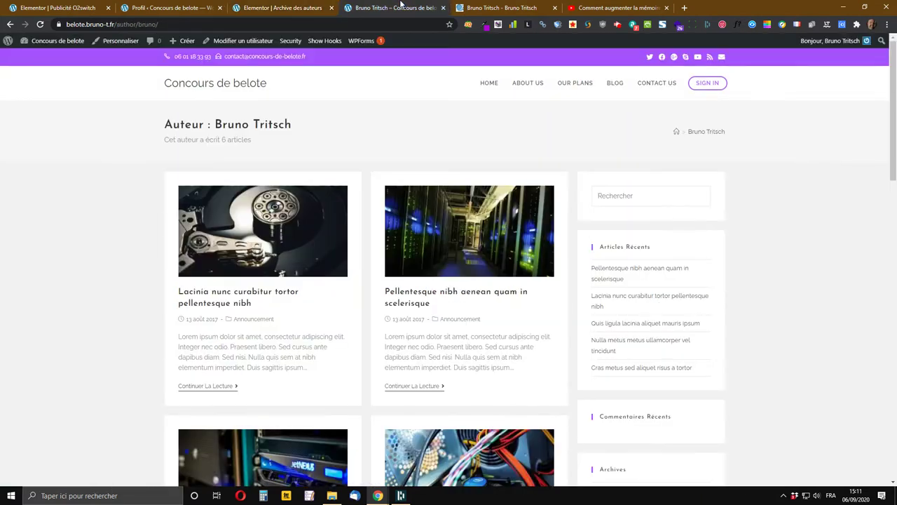
pyautogui.click(41, 24)
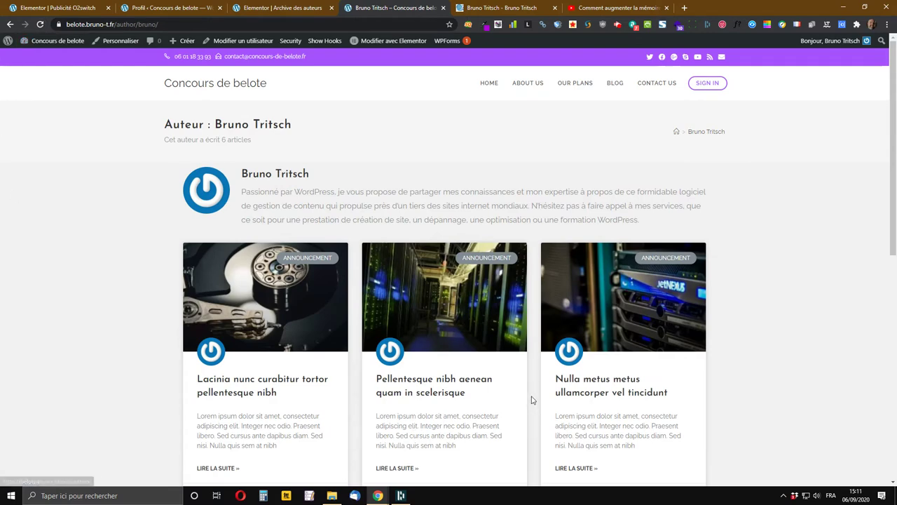
pyautogui.click(505, 7)
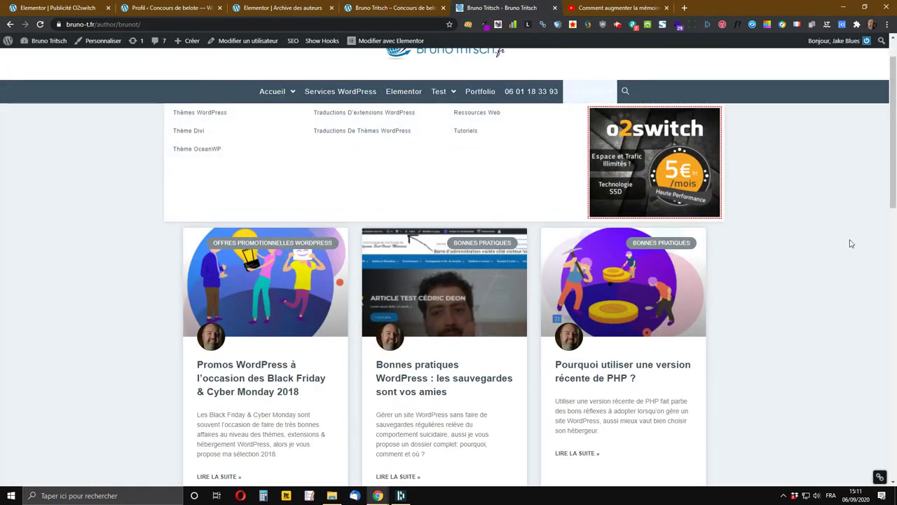
pyautogui.click(393, 7)
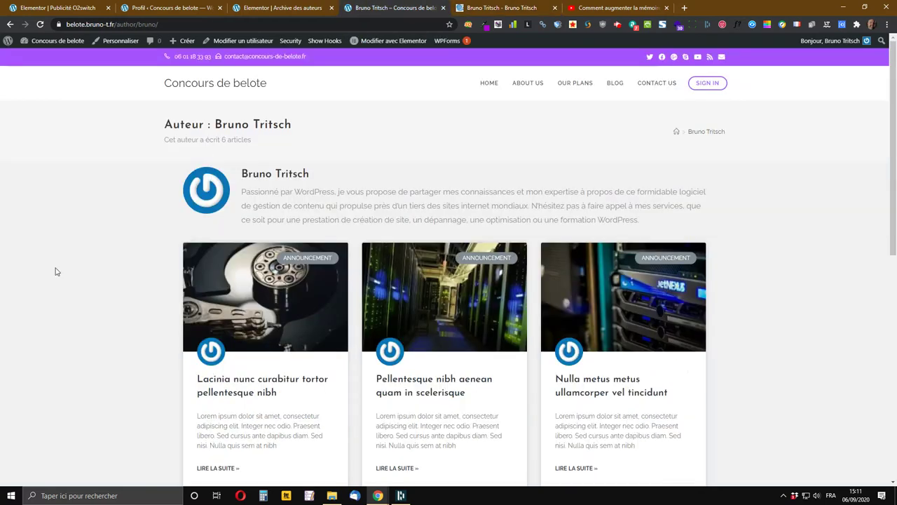
pyautogui.scroll(-1, 297, 391)
pyautogui.scroll(1, 298, 391)
# Step: Open the settings of the author box above the posts in the Elementor template
pyautogui.click(306, 7)
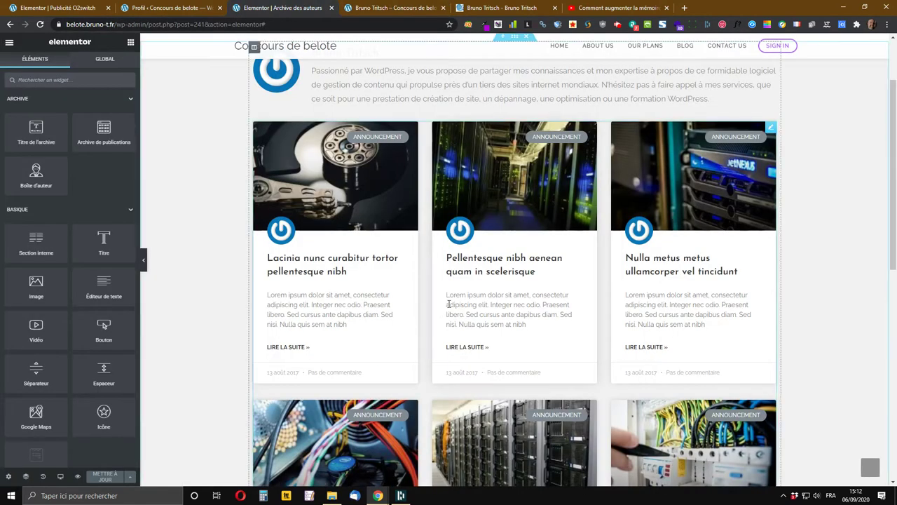
pyautogui.scroll(2, 277, 208)
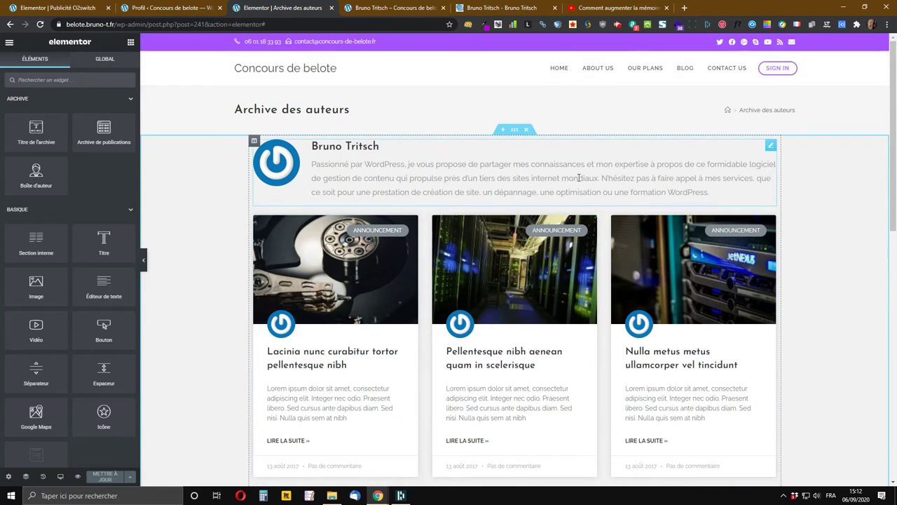
pyautogui.rightClick(771, 145)
pyautogui.click(787, 151)
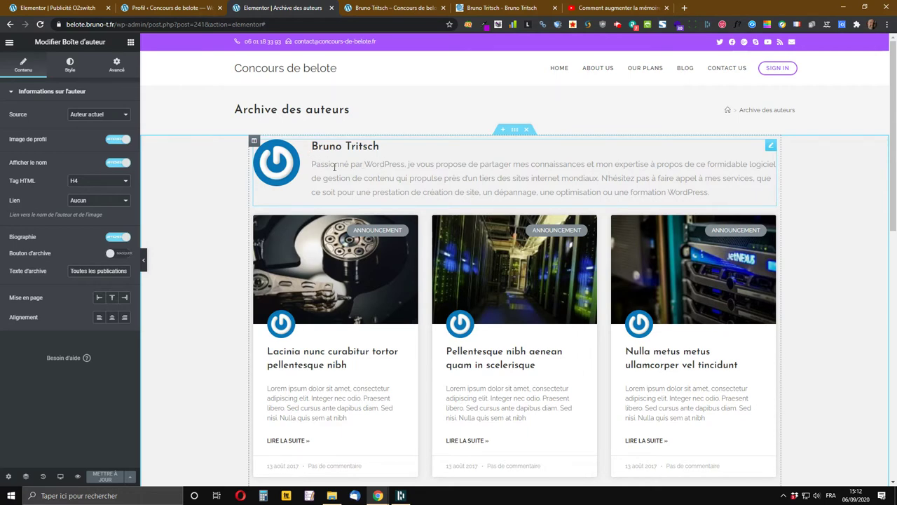
# Step: Examine the biography and profile picture on the WordPress profile page, enlarging the biography field to show its full text
pyautogui.click(175, 14)
pyautogui.scroll(-7, 280, 298)
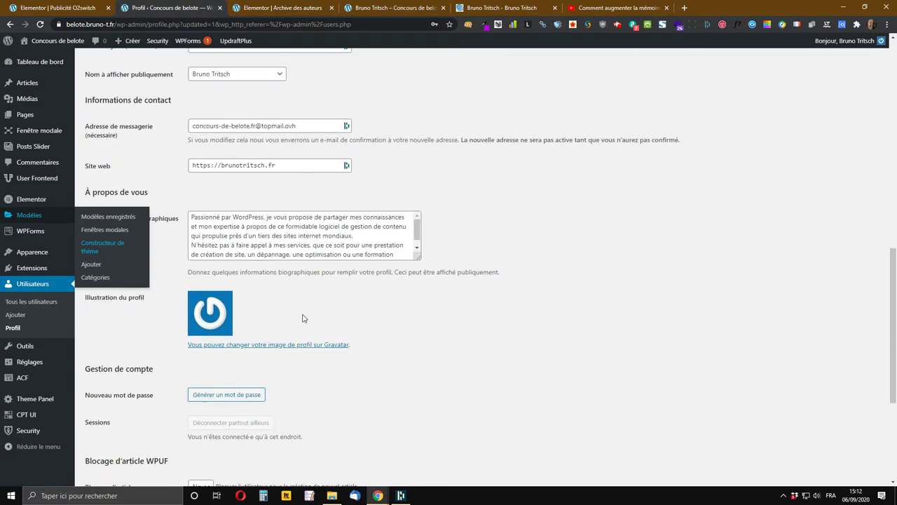
pyautogui.click(353, 236)
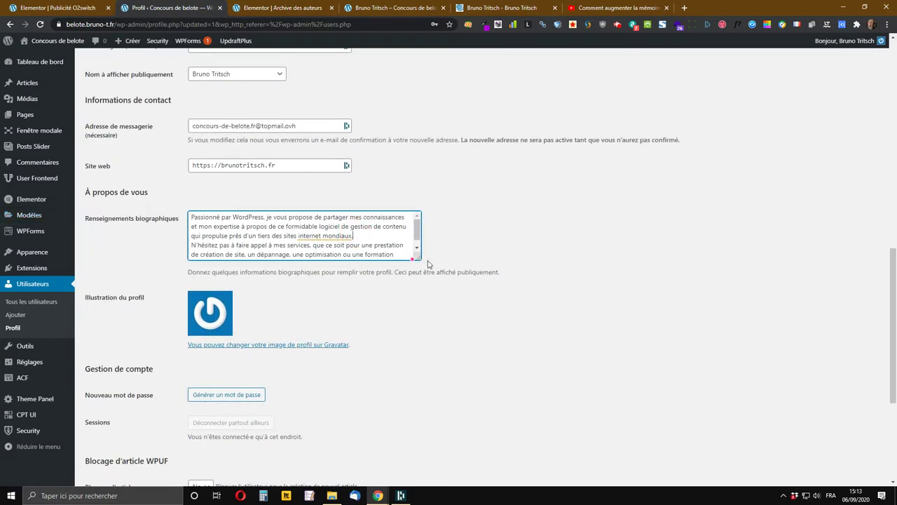
pyautogui.moveTo(418, 256); pyautogui.dragTo(444, 272)
pyautogui.click(325, 266)
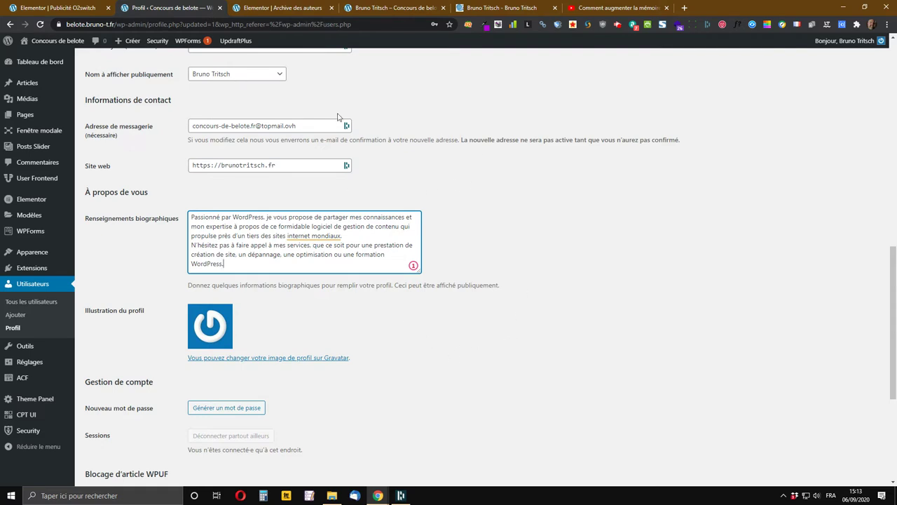
# Step: Back in the Elementor template, set the author box's name and image link to Site Web
pyautogui.click(262, 10)
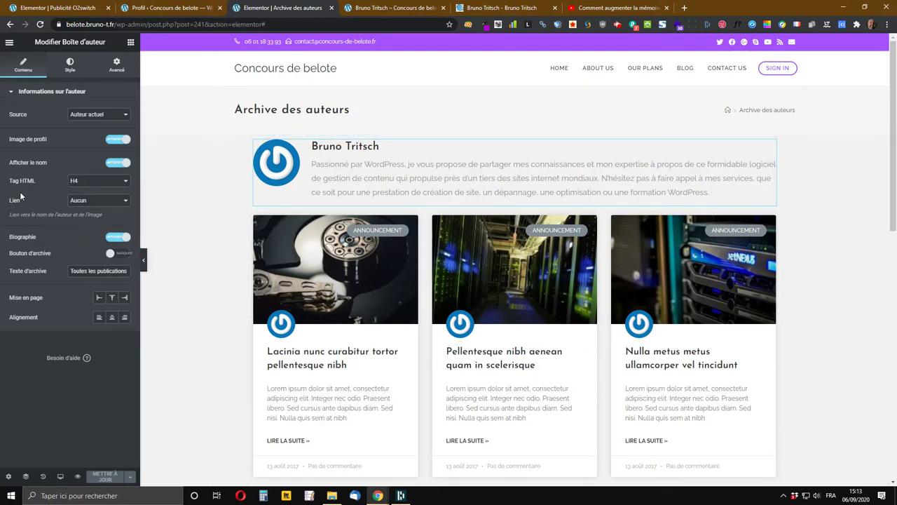
pyautogui.click(95, 204)
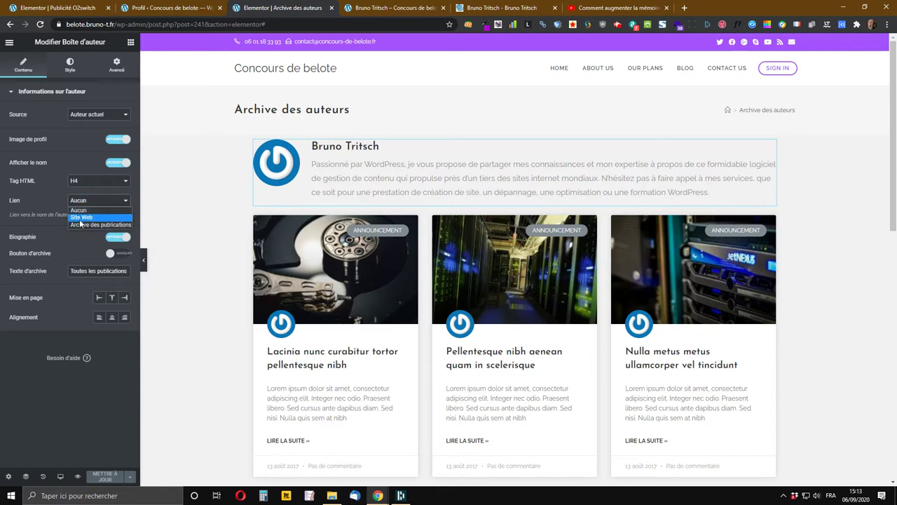
pyautogui.click(80, 219)
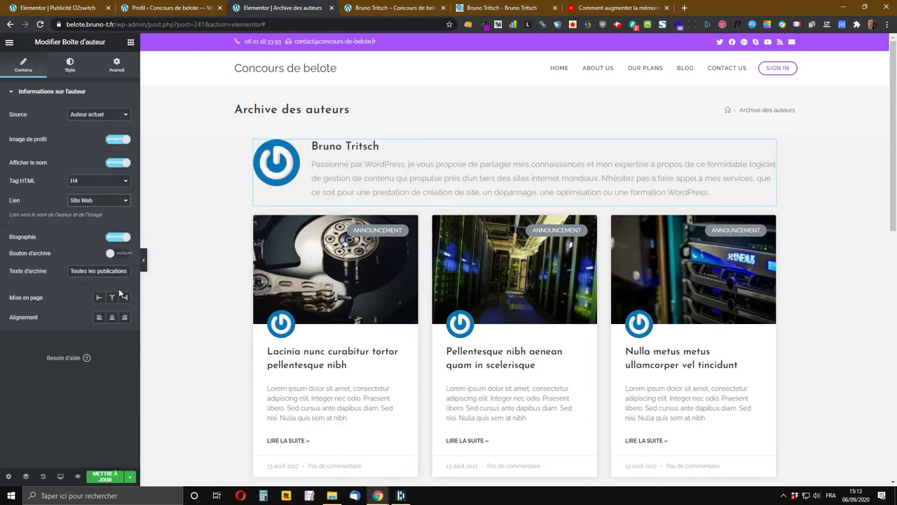
# Step: Preview the author box without its biography and with its archive button, restoring each setting
pyautogui.click(120, 237)
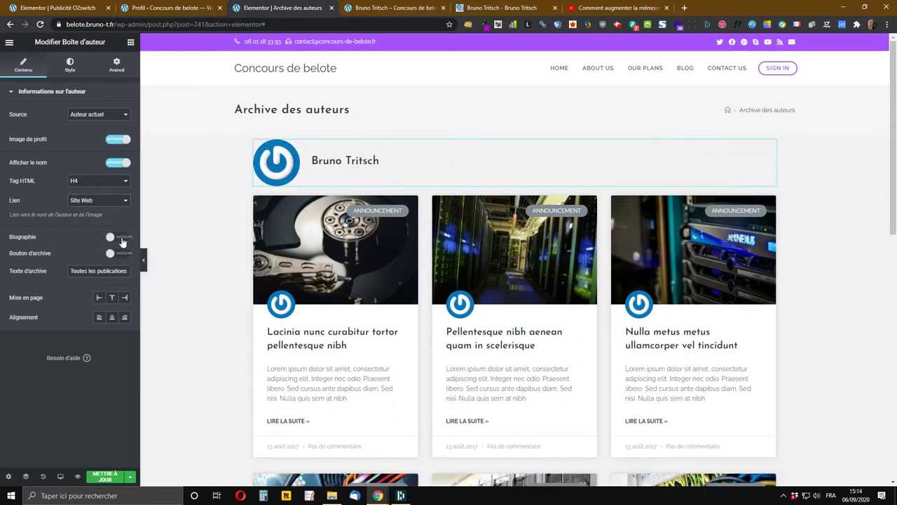
pyautogui.click(120, 238)
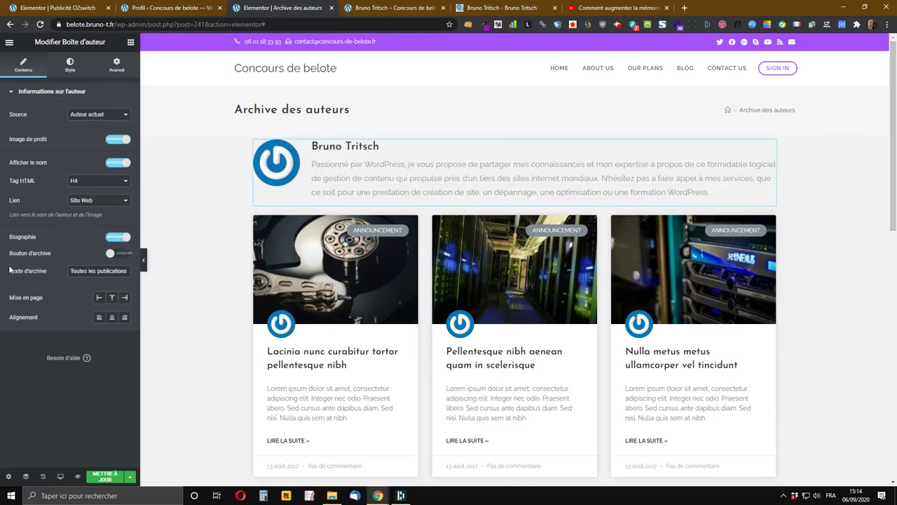
pyautogui.click(121, 253)
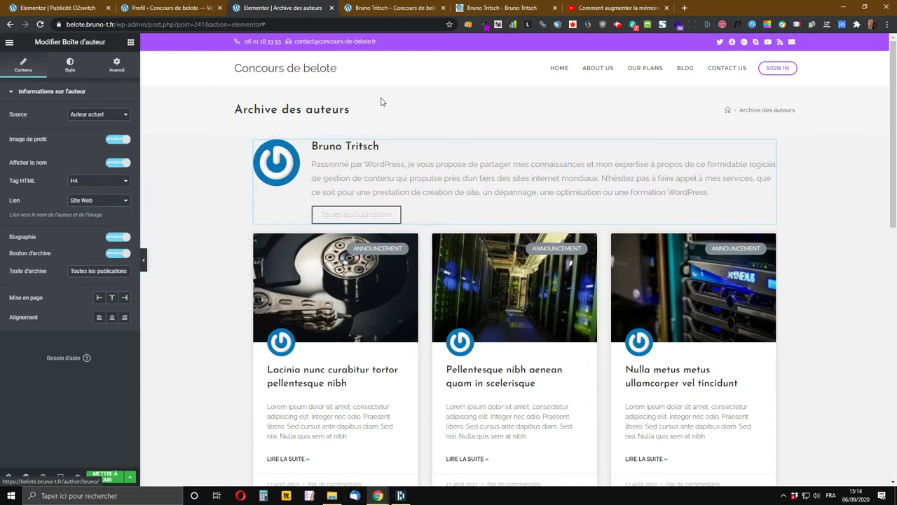
pyautogui.click(116, 256)
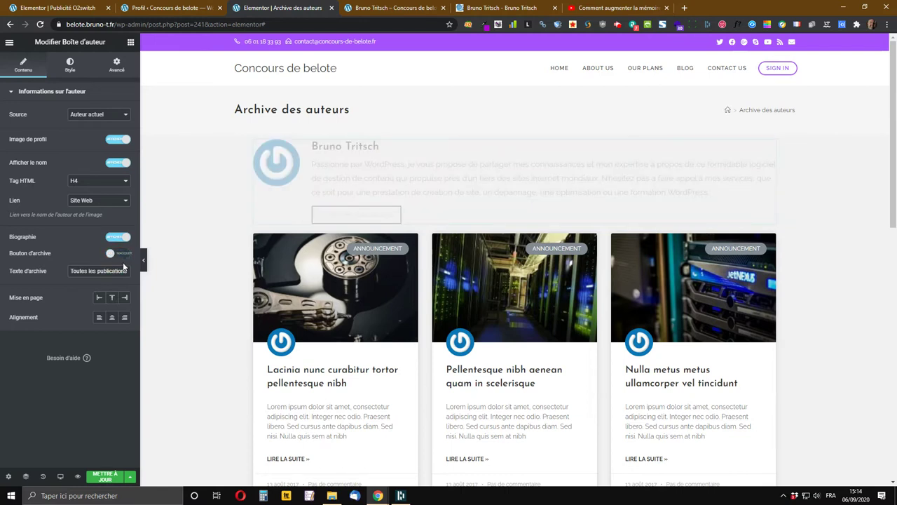
# Step: Try the side layout for the author box's picture, and set the layout to Au-dessus
pyautogui.click(100, 299)
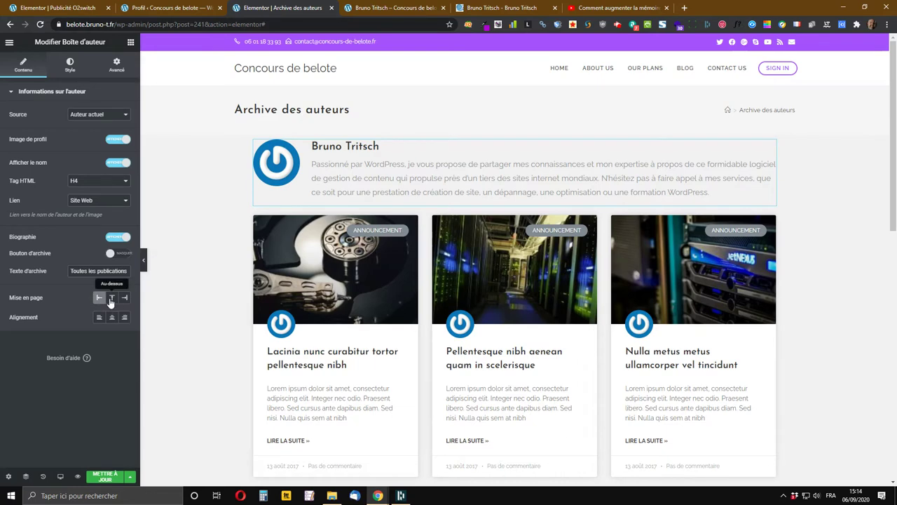
pyautogui.click(111, 298)
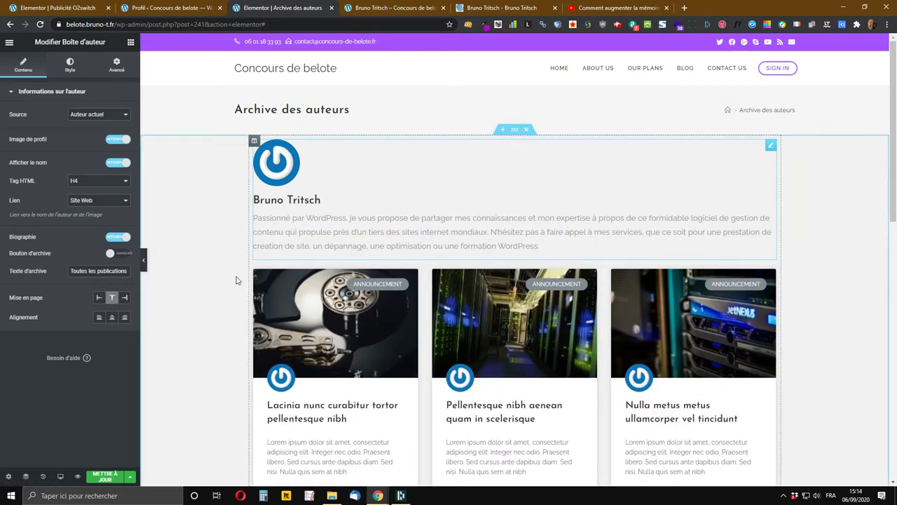
# Step: Try the author box's right layout plus centred and right text alignment, and set both layout and alignment to left
pyautogui.click(124, 300)
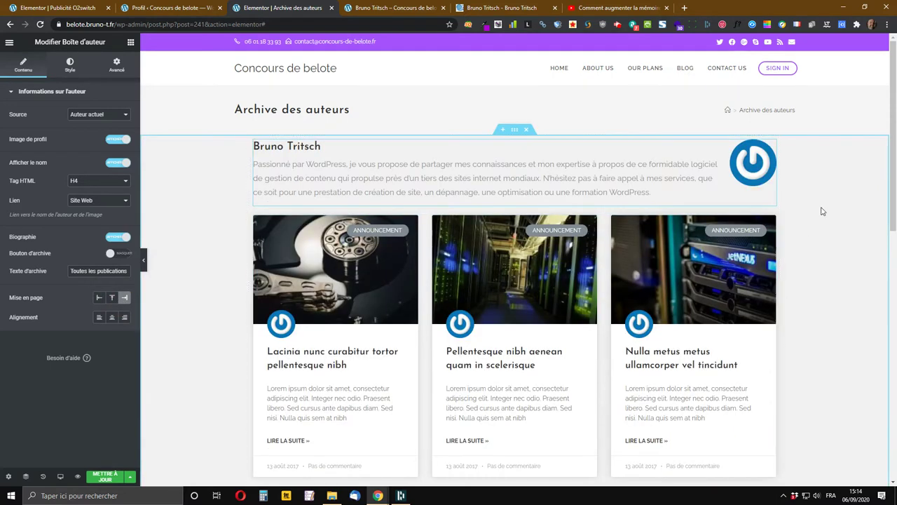
pyautogui.click(99, 298)
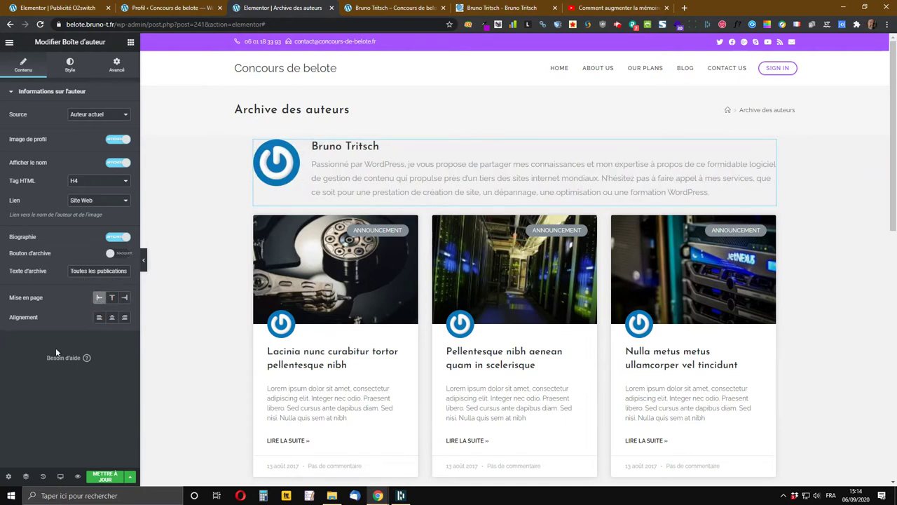
pyautogui.click(112, 317)
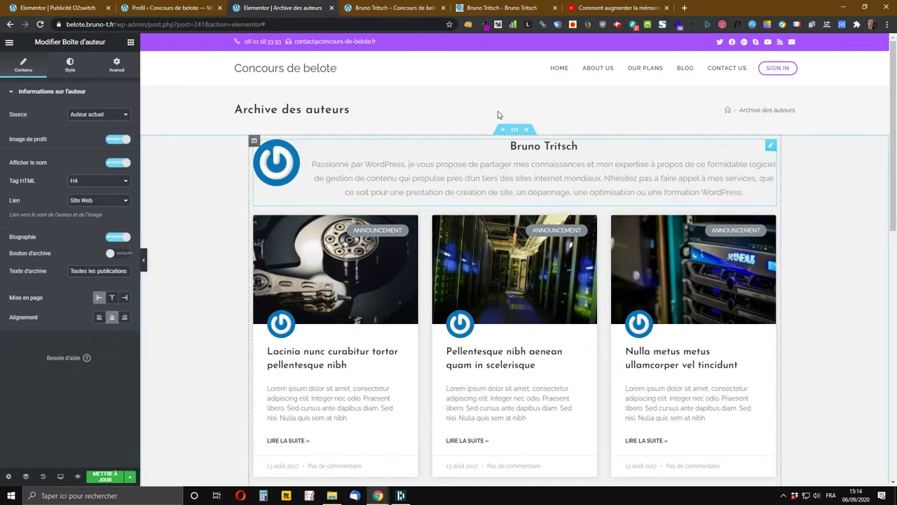
pyautogui.click(100, 317)
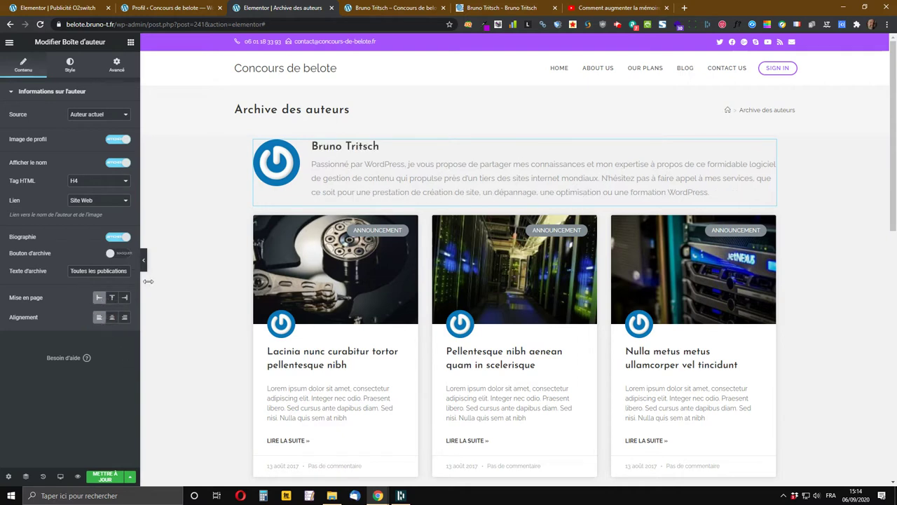
pyautogui.click(124, 298)
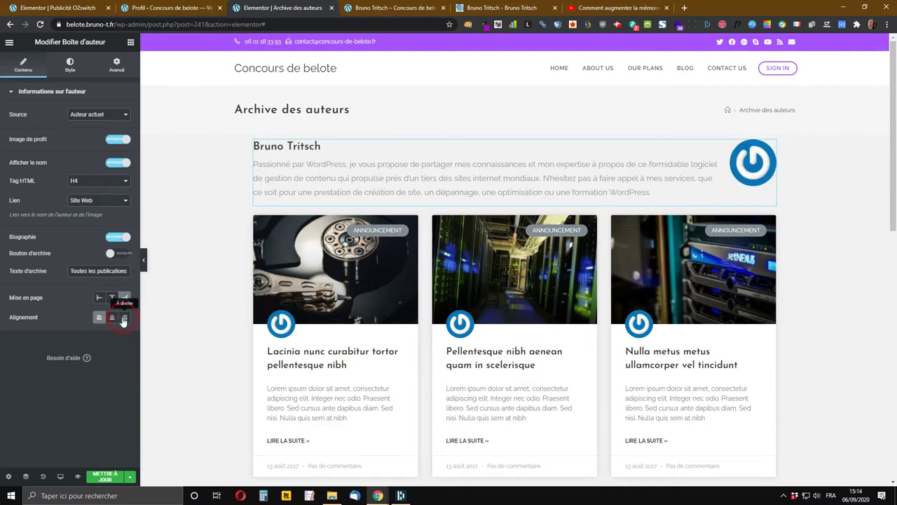
pyautogui.click(124, 318)
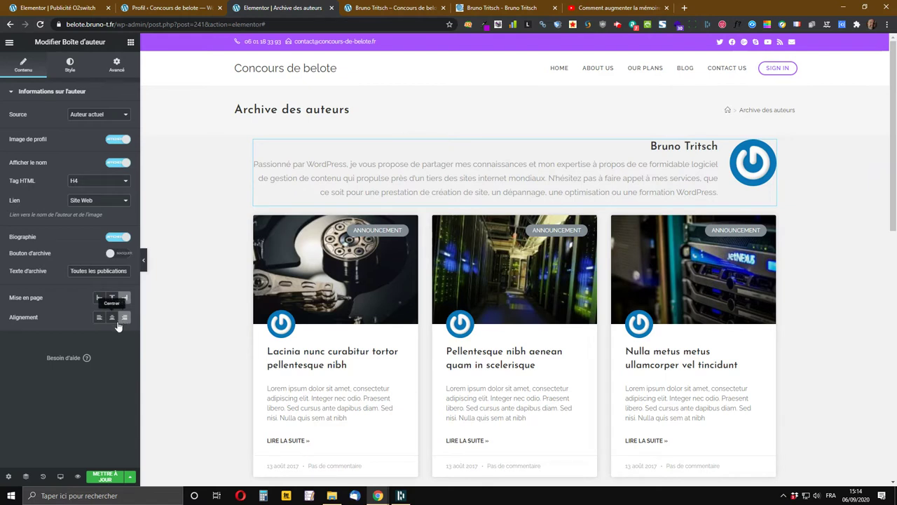
pyautogui.click(99, 318)
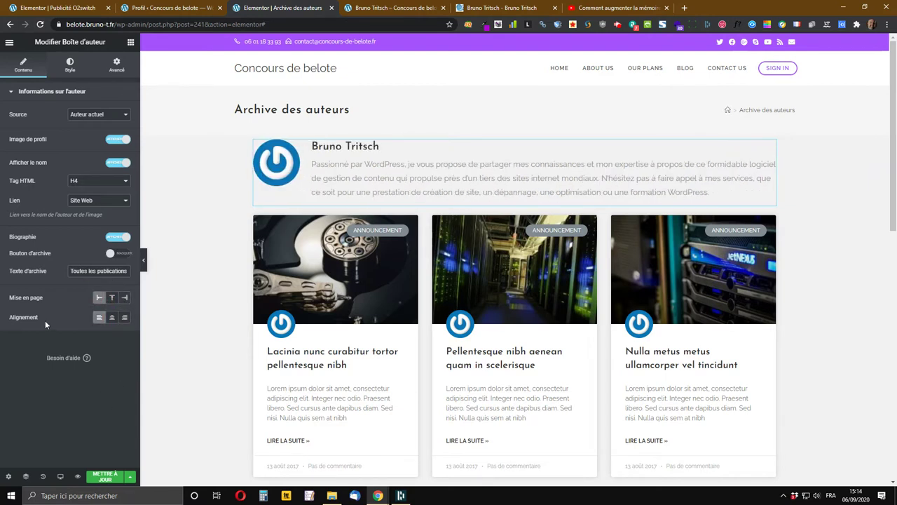
# Step: Centre the author box's picture vertically and set its image size to 136
pyautogui.click(70, 65)
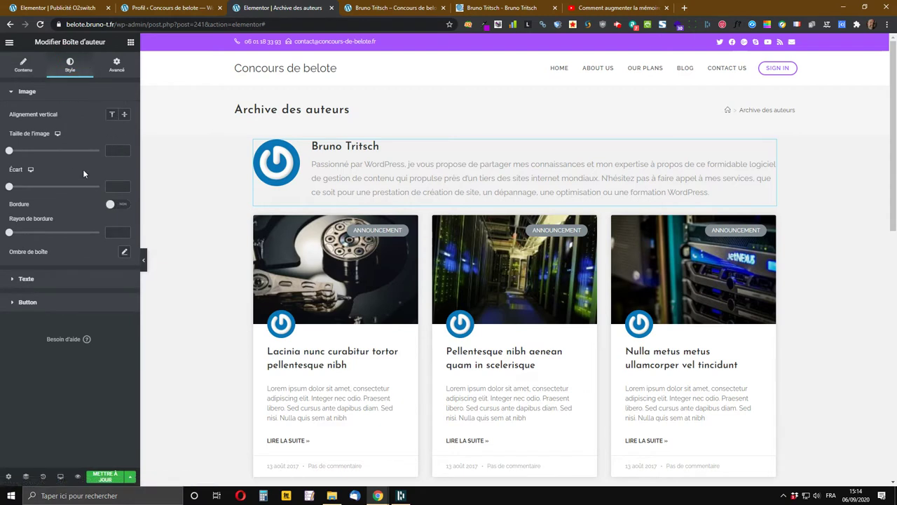
pyautogui.click(124, 116)
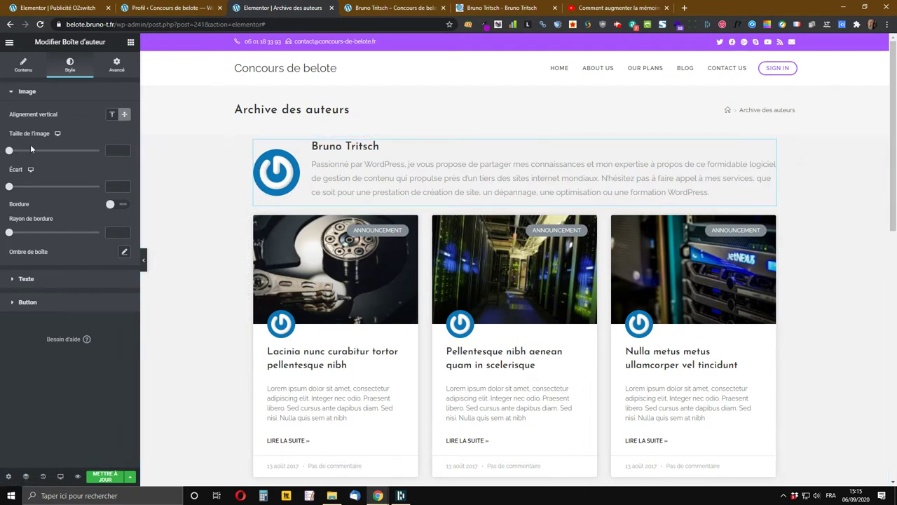
pyautogui.moveTo(10, 151); pyautogui.dragTo(70, 151)
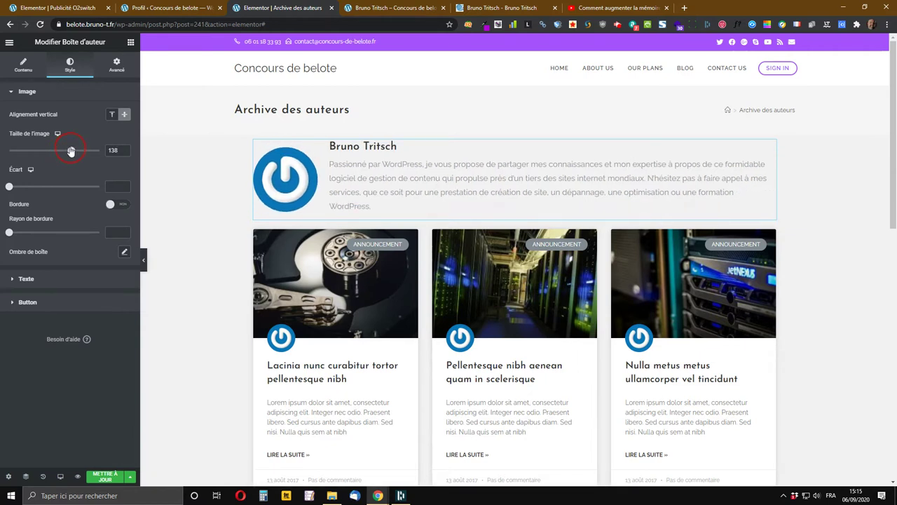
pyautogui.click(125, 153)
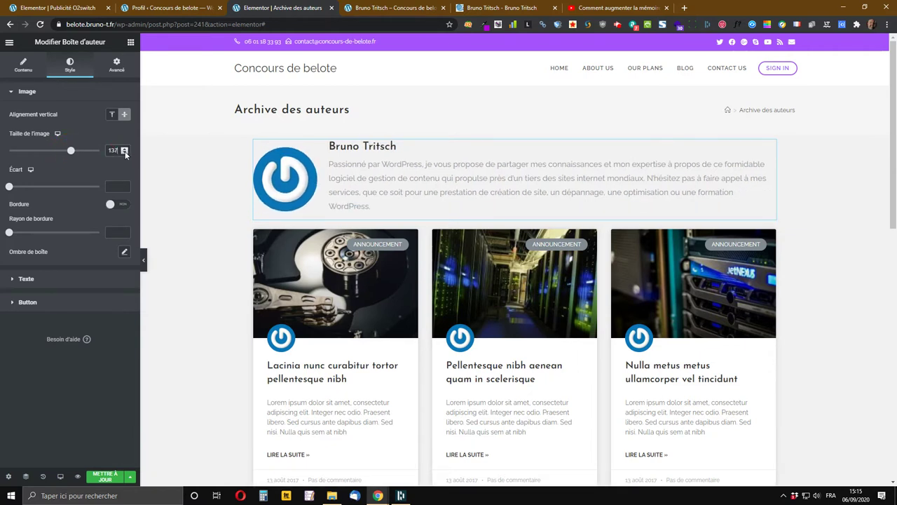
pyautogui.click(125, 152)
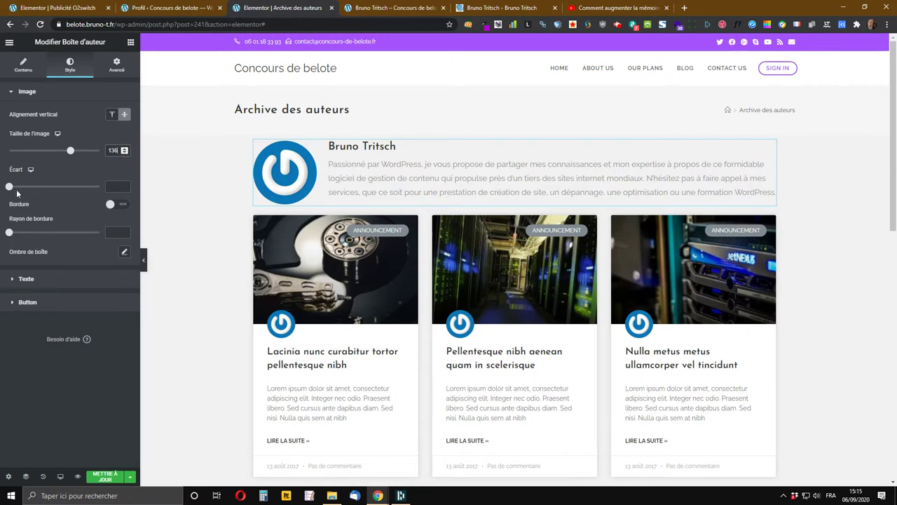
# Step: Set the author picture's gap to 25 and its border radius to 100
pyautogui.moveTo(9, 187); pyautogui.dragTo(32, 187)
pyautogui.click(10, 237)
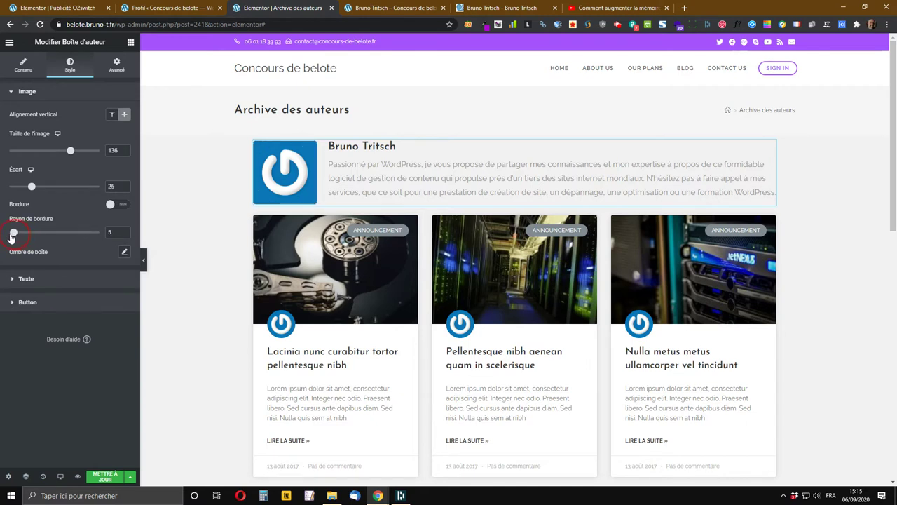
pyautogui.moveTo(3, 240); pyautogui.dragTo(102, 235)
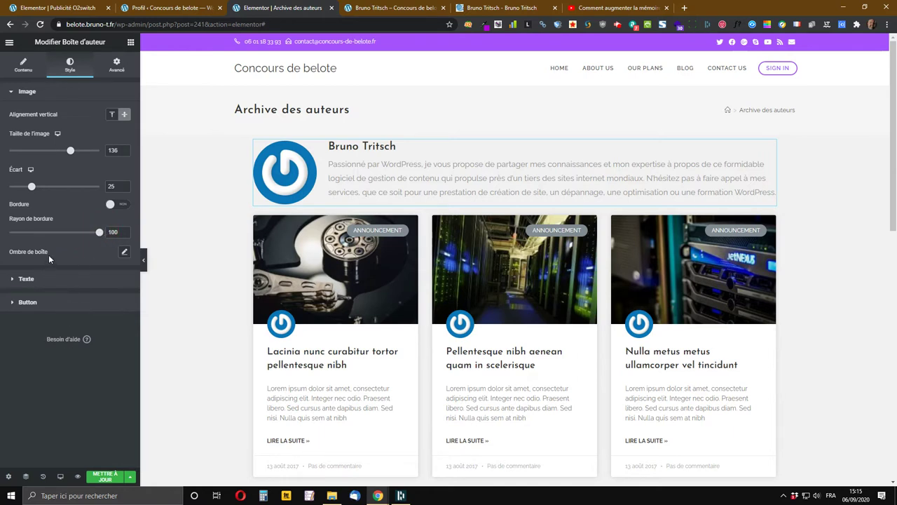
# Step: Examine the global colours and typography options offered for the author's name
pyautogui.click(40, 284)
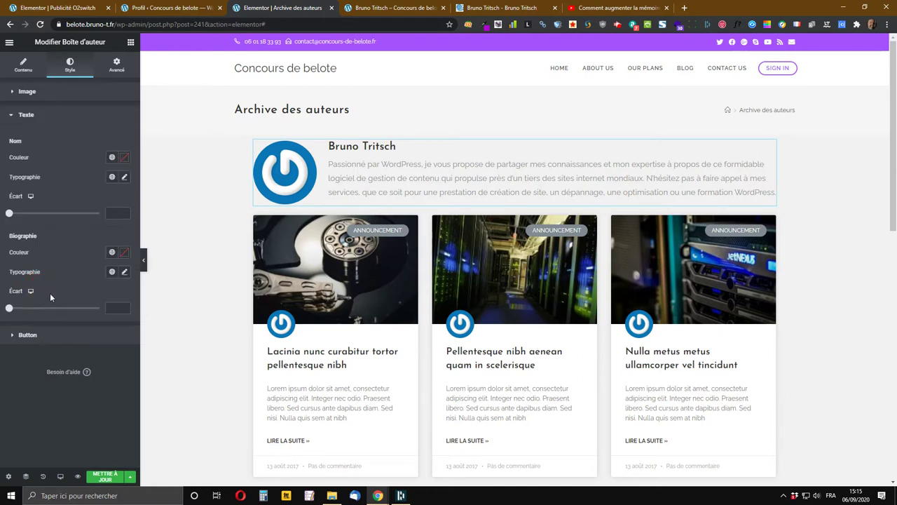
pyautogui.click(112, 157)
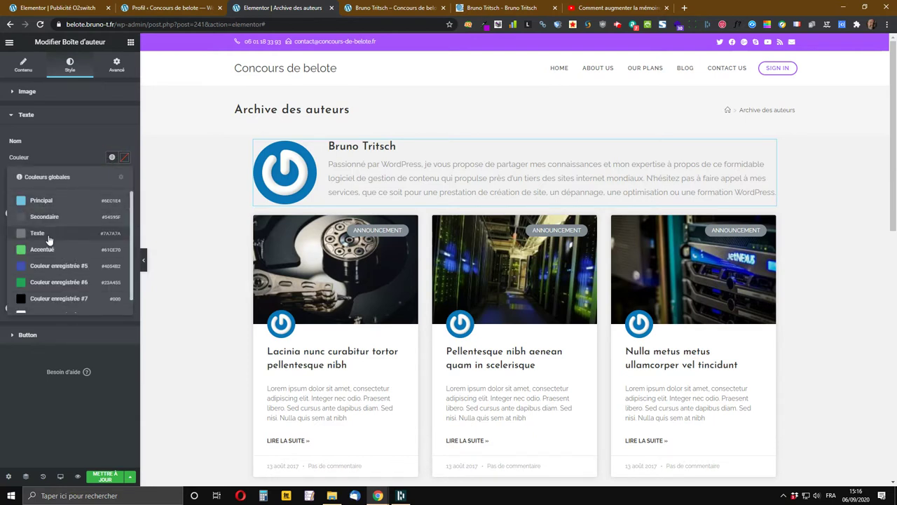
pyautogui.scroll(-1, 47, 255)
pyautogui.scroll(1, 47, 261)
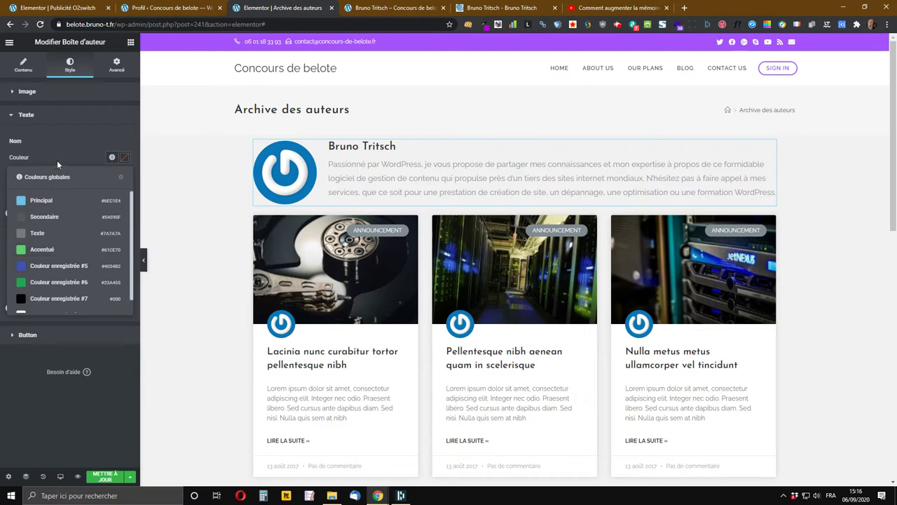
pyautogui.click(74, 132)
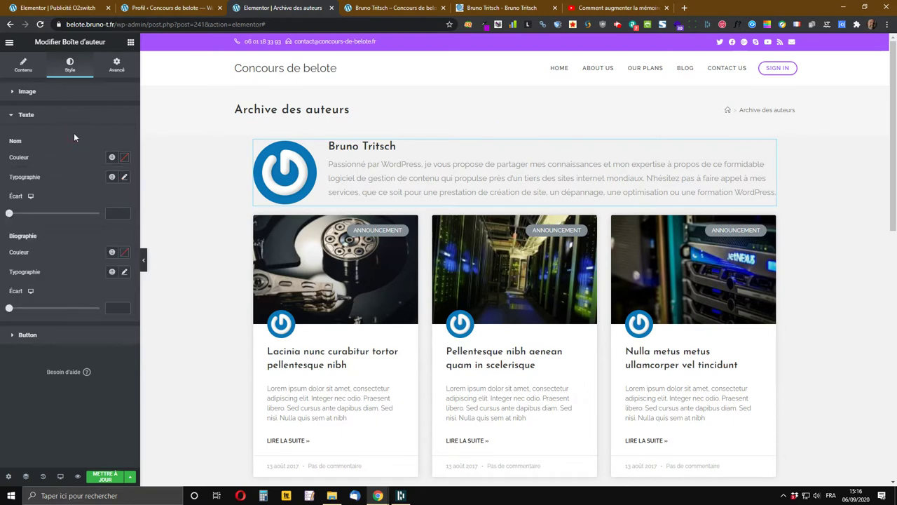
pyautogui.click(124, 177)
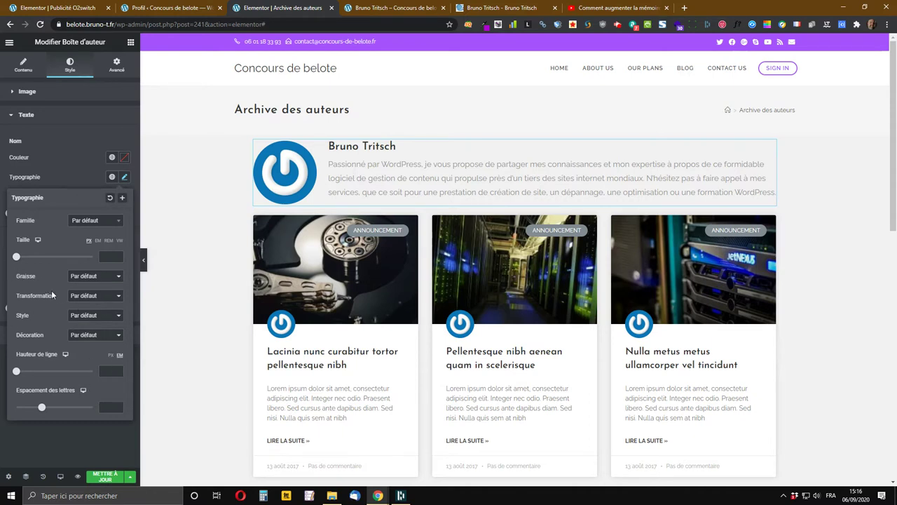
pyautogui.click(86, 157)
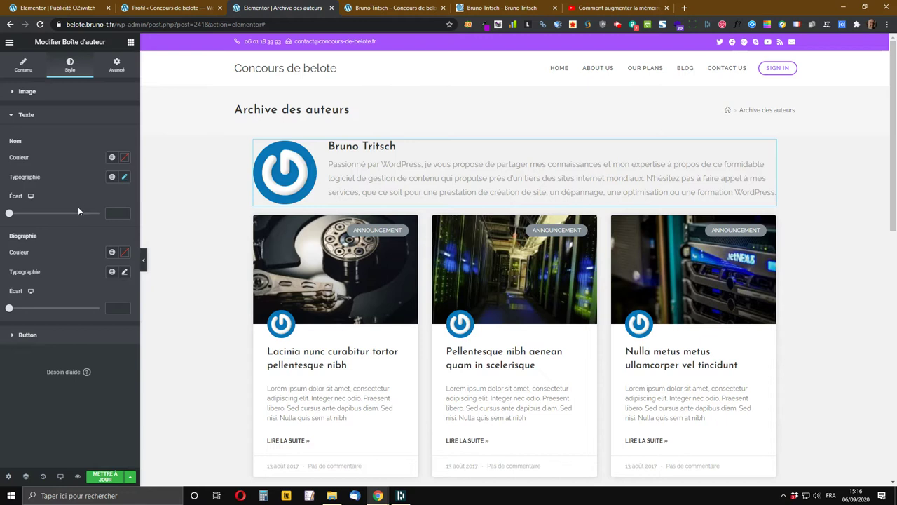
# Step: Set the gap (Écart) of the author's name to 4
pyautogui.moveTo(9, 213); pyautogui.dragTo(12, 215)
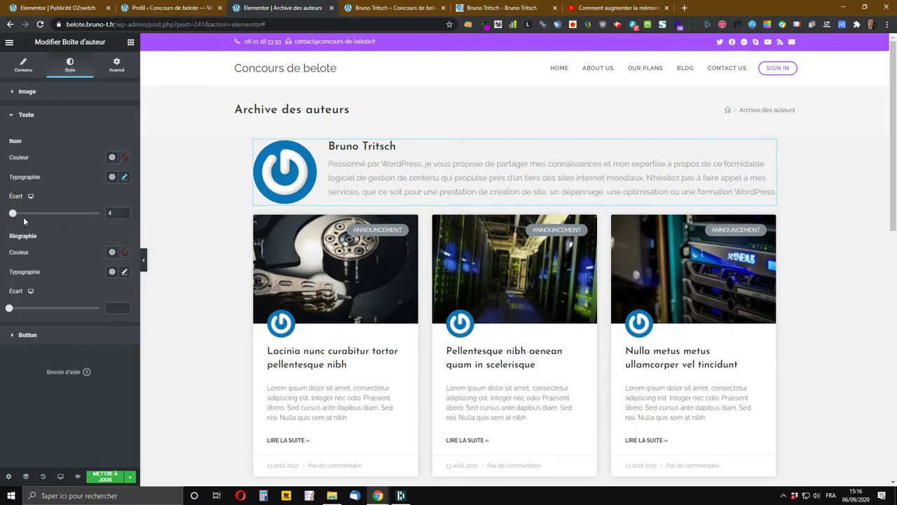
pyautogui.click(12, 215)
pyautogui.moveTo(12, 215); pyautogui.dragTo(12, 215)
# Step: Try the global colour Principal on the biography text, and clear the biography colour
pyautogui.click(111, 253)
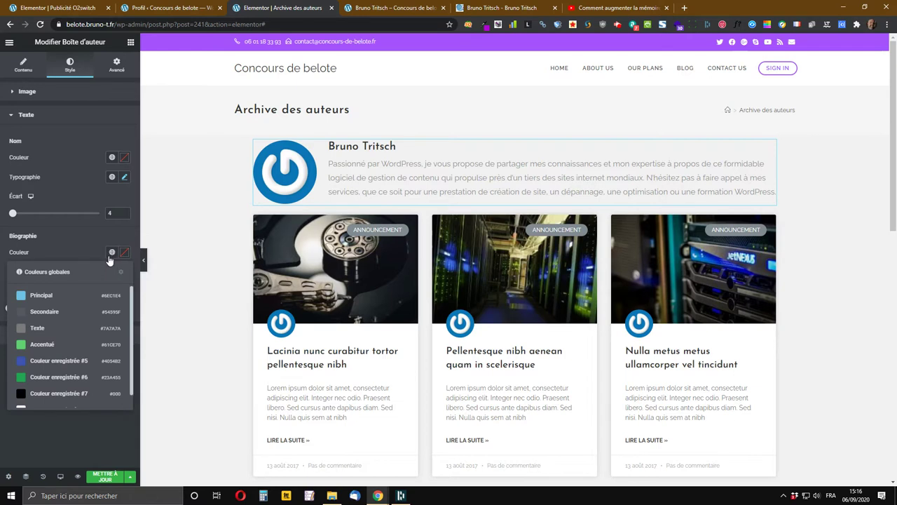
pyautogui.click(45, 293)
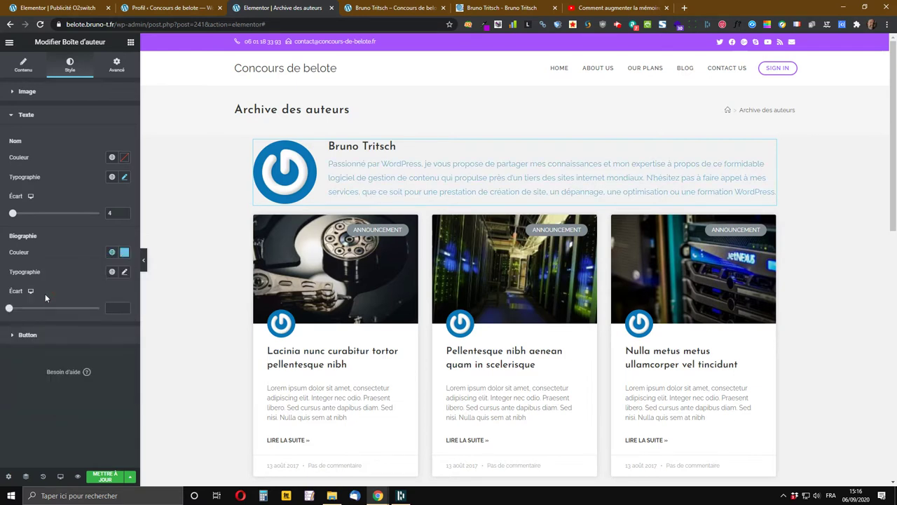
pyautogui.click(111, 254)
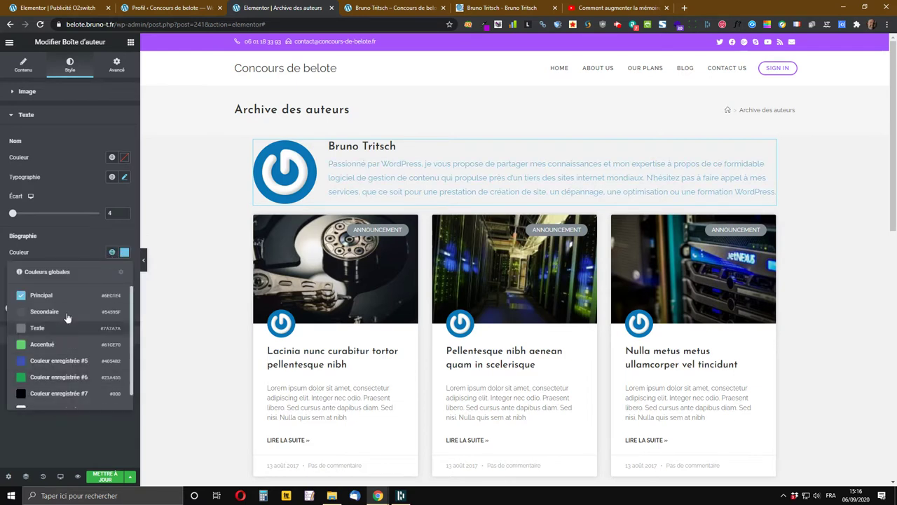
pyautogui.scroll(-1, 66, 314)
pyautogui.click(124, 252)
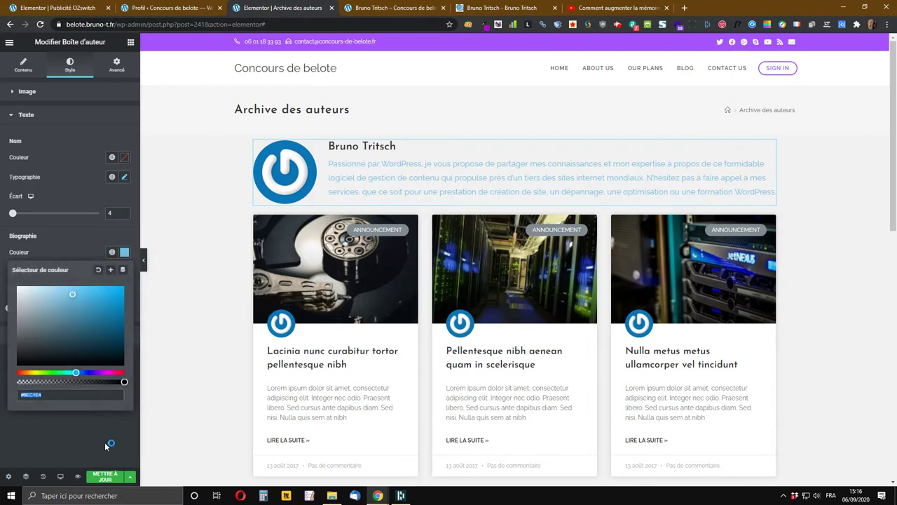
pyautogui.click(99, 270)
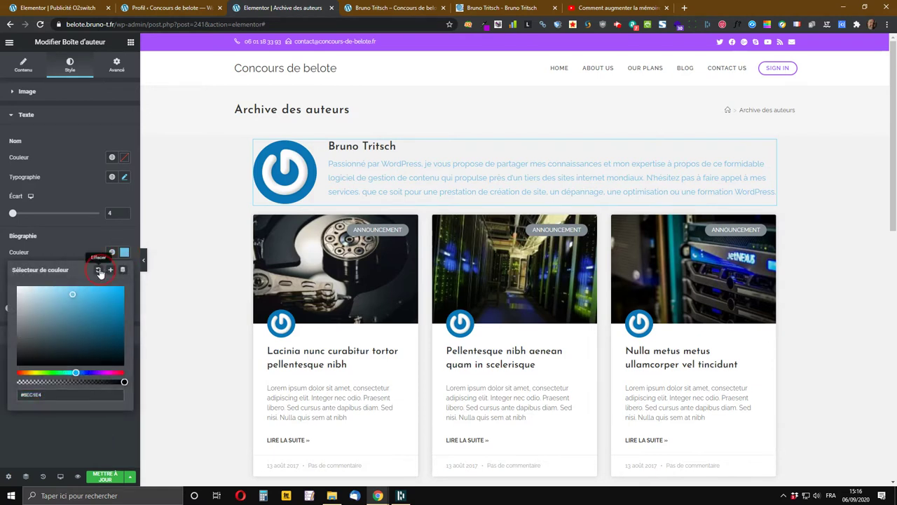
pyautogui.click(82, 246)
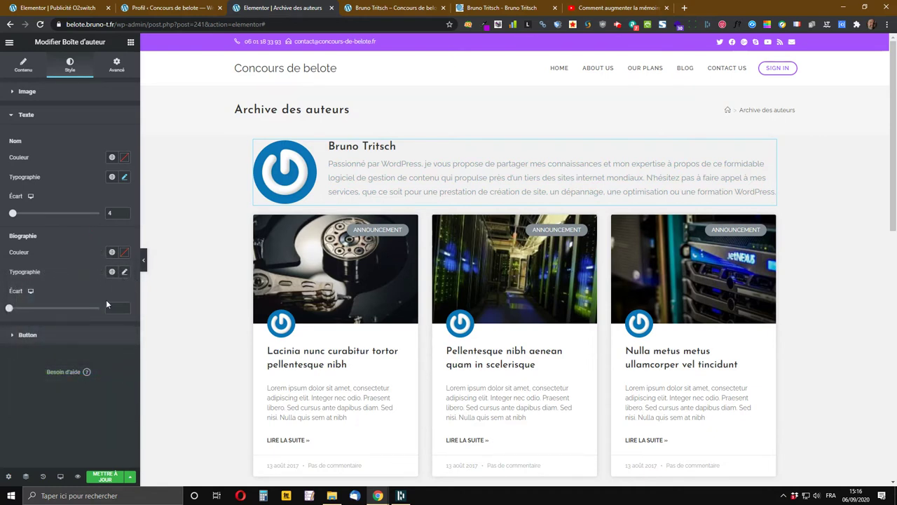
# Step: Review the archive button's style options, and give the author box a Classique background in Couleur enregistrée #8 (#FFF)
pyautogui.click(36, 336)
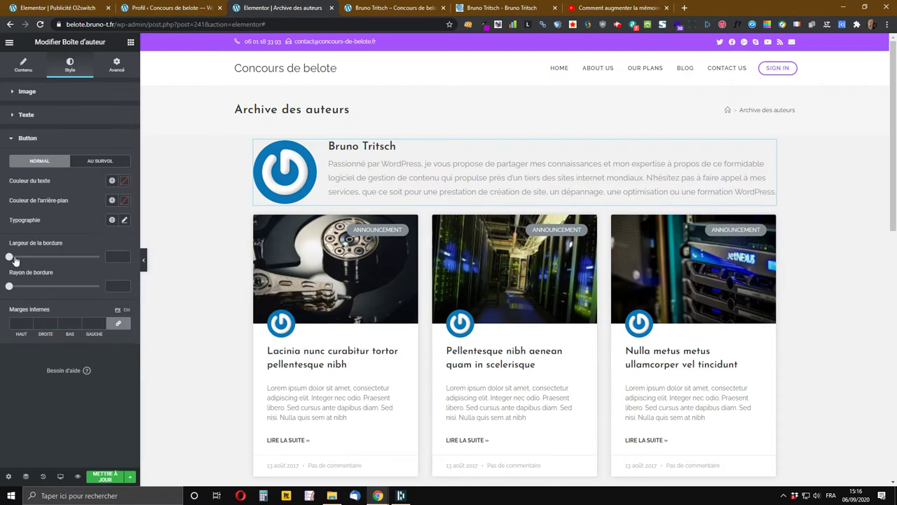
pyautogui.click(24, 142)
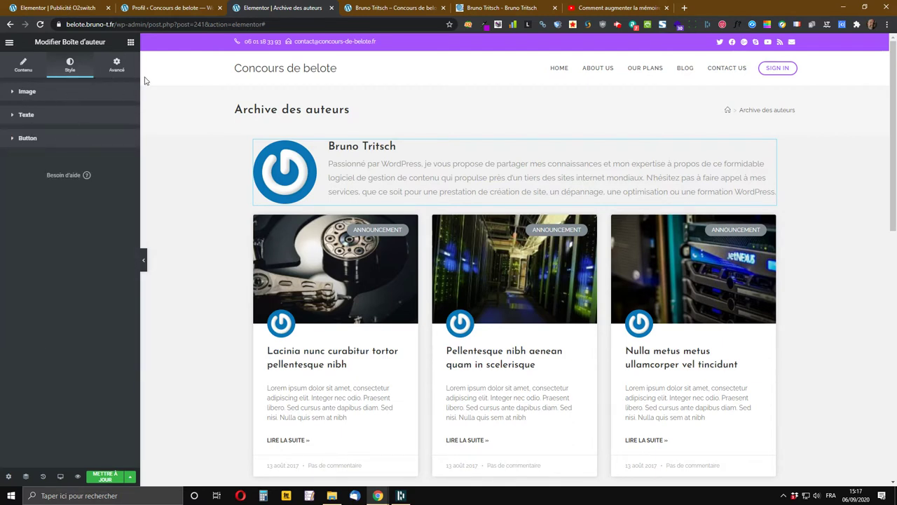
pyautogui.click(116, 77)
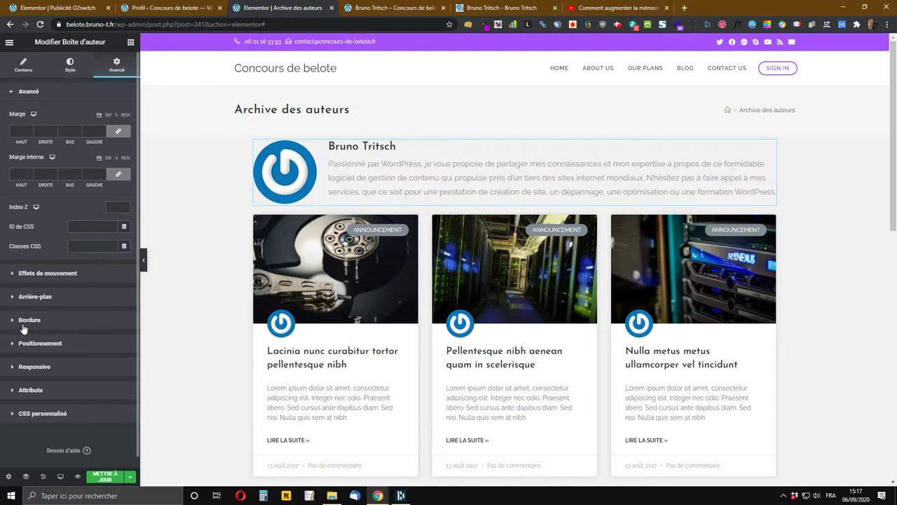
pyautogui.click(40, 300)
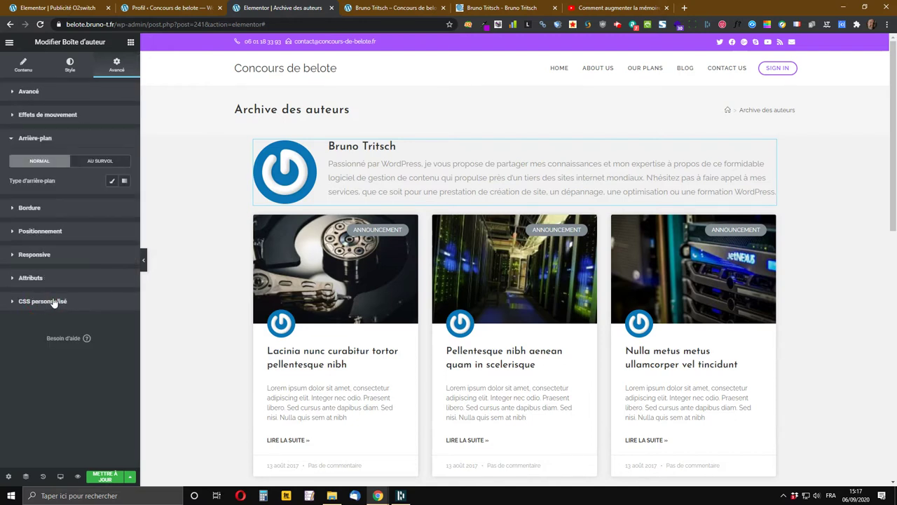
pyautogui.click(112, 181)
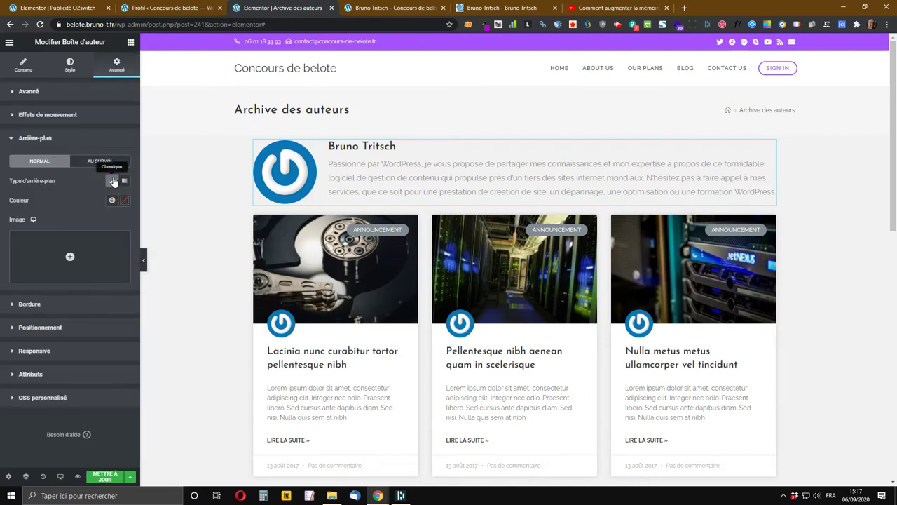
pyautogui.click(112, 201)
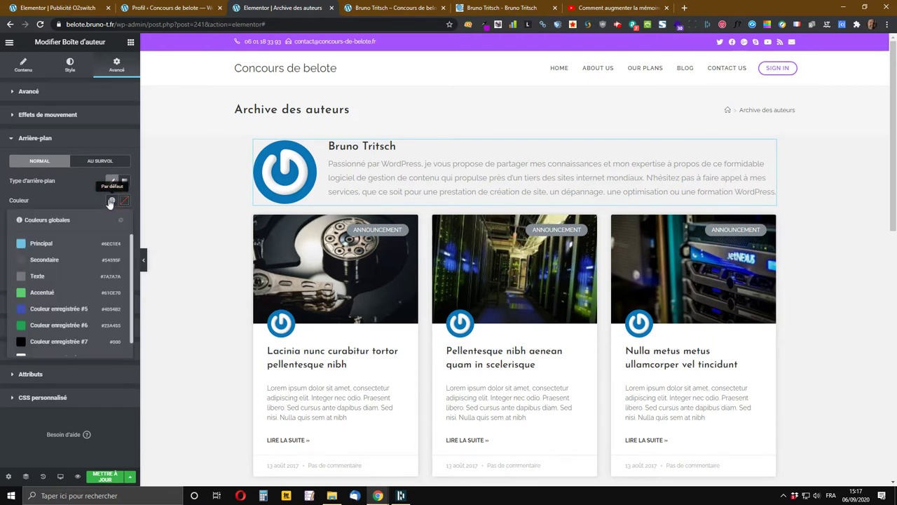
pyautogui.scroll(-1, 61, 280)
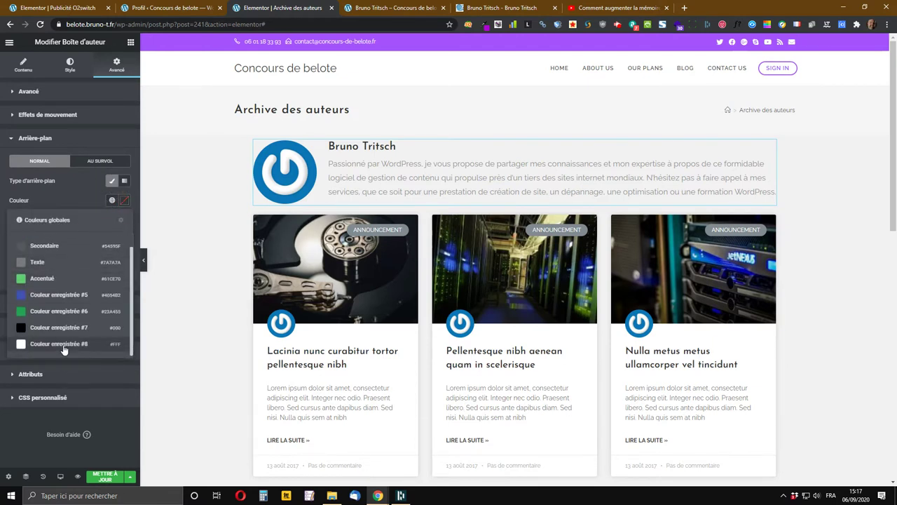
pyautogui.click(63, 344)
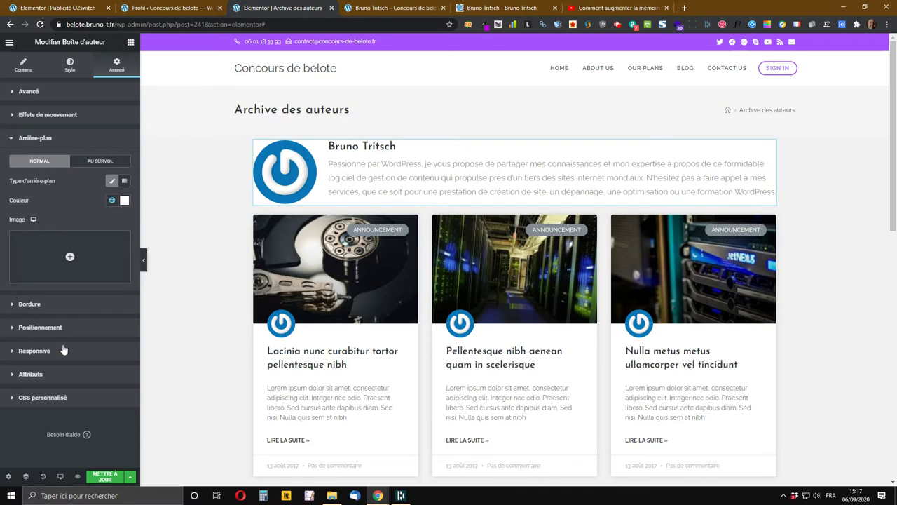
# Step: Set the author box's inner margin (Marge interne) to 20 px on all sides and update the template
pyautogui.moveTo(43, 248)
pyautogui.click(28, 92)
pyautogui.click(21, 175)
pyautogui.write('20')
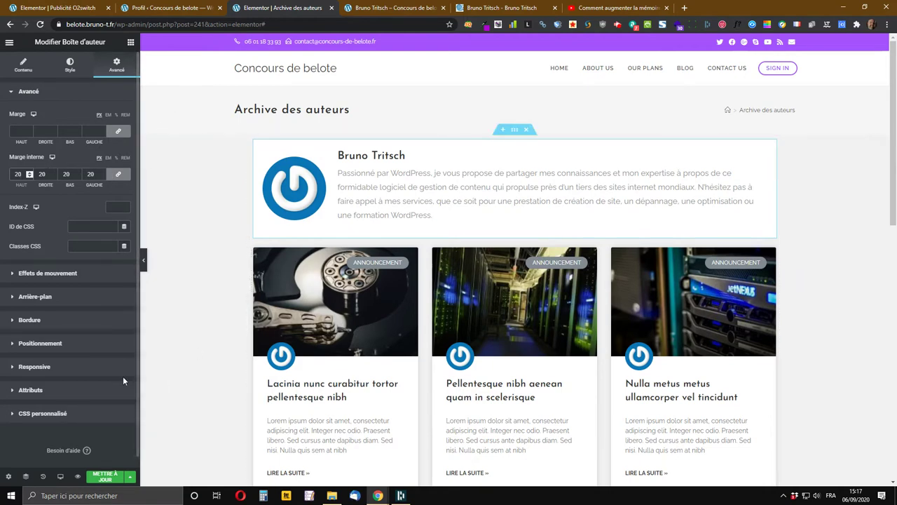
pyautogui.click(105, 476)
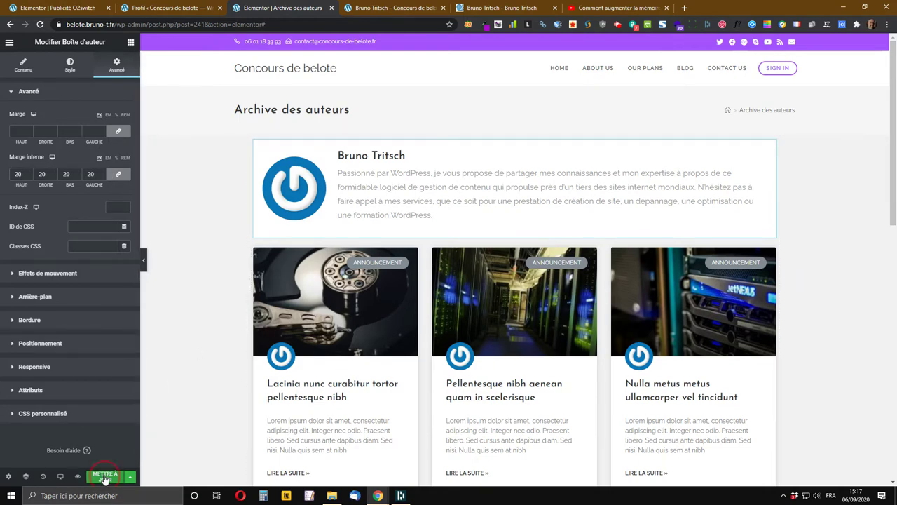
# Step: Reload the published author archive and test the avatar's link through the blocked pop-up, closing the opened site
pyautogui.click(382, 7)
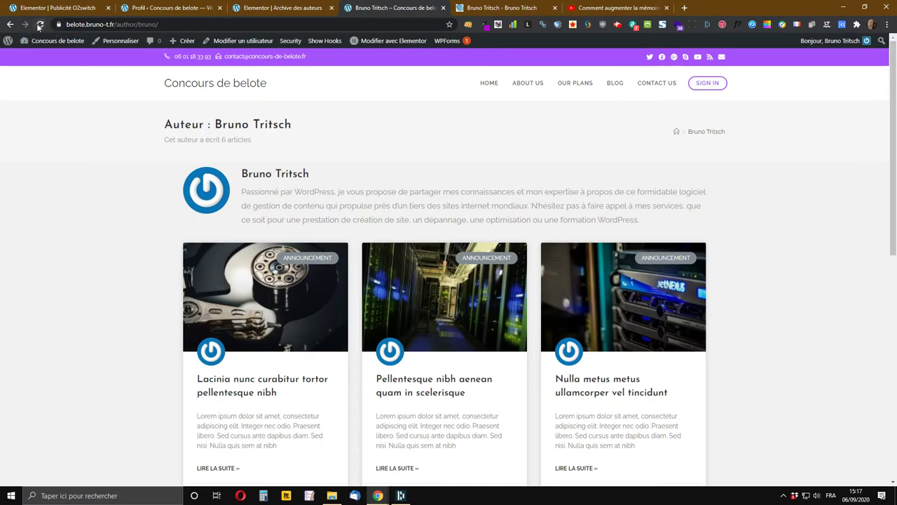
pyautogui.click(40, 25)
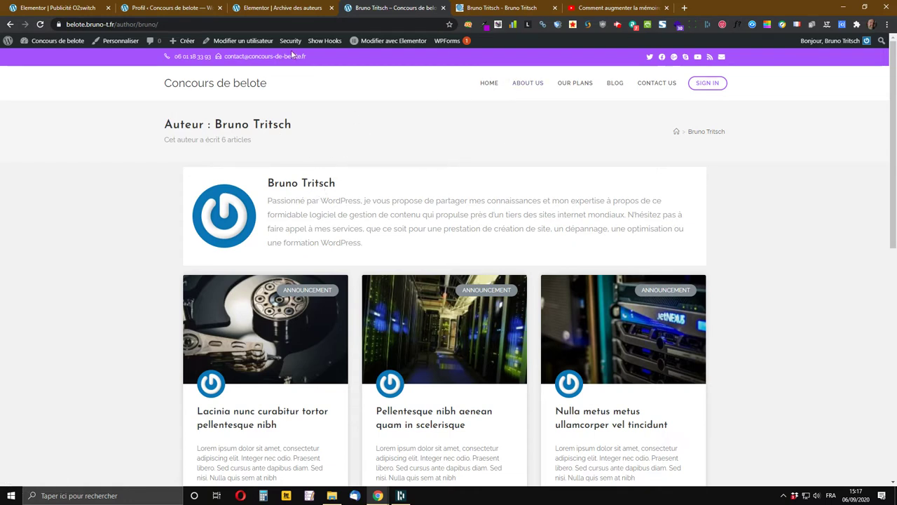
pyautogui.click(229, 220)
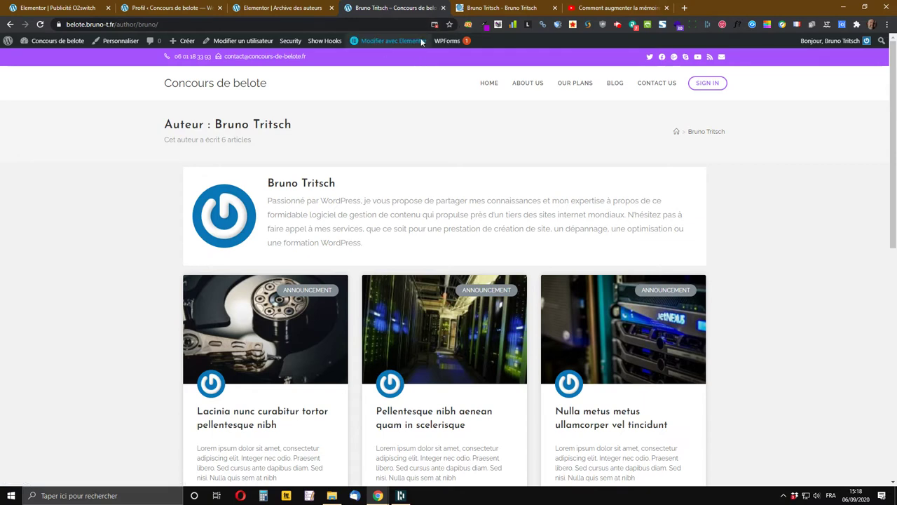
pyautogui.click(436, 24)
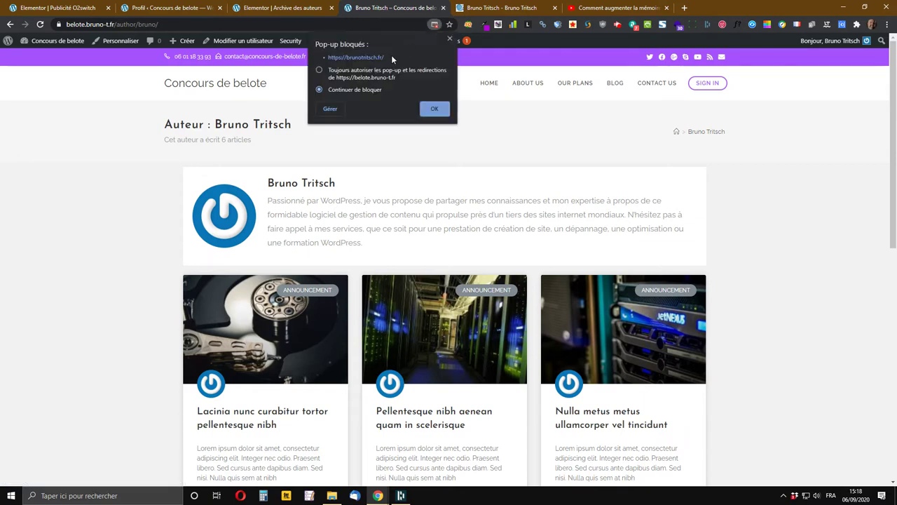
pyautogui.click(371, 58)
pyautogui.click(743, 7)
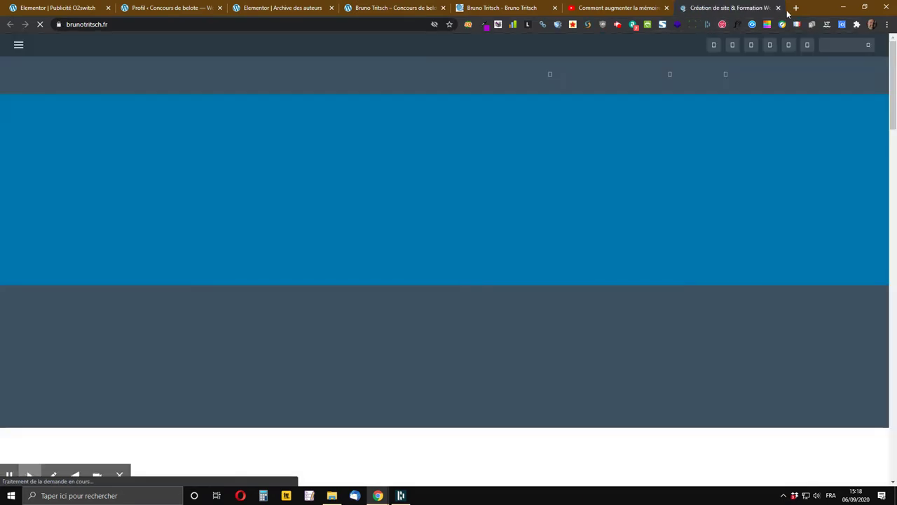
pyautogui.click(777, 8)
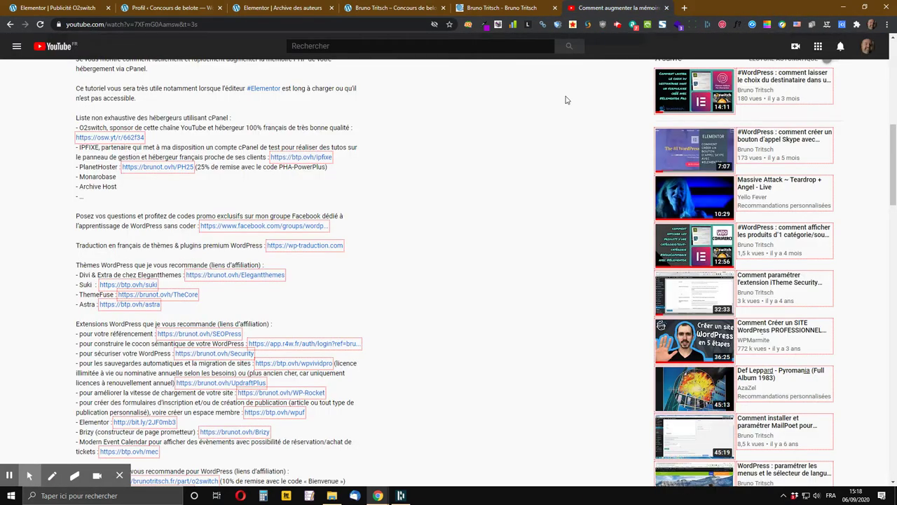
# Step: Compare the template and its published author archive with the reference author page that has Site web and Chaîne YouTube links
pyautogui.click(359, 7)
pyautogui.click(280, 7)
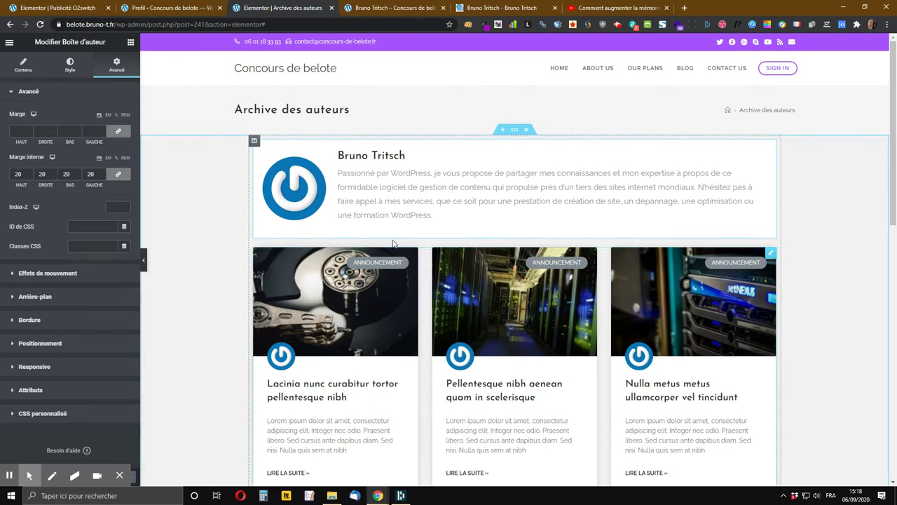
pyautogui.click(495, 9)
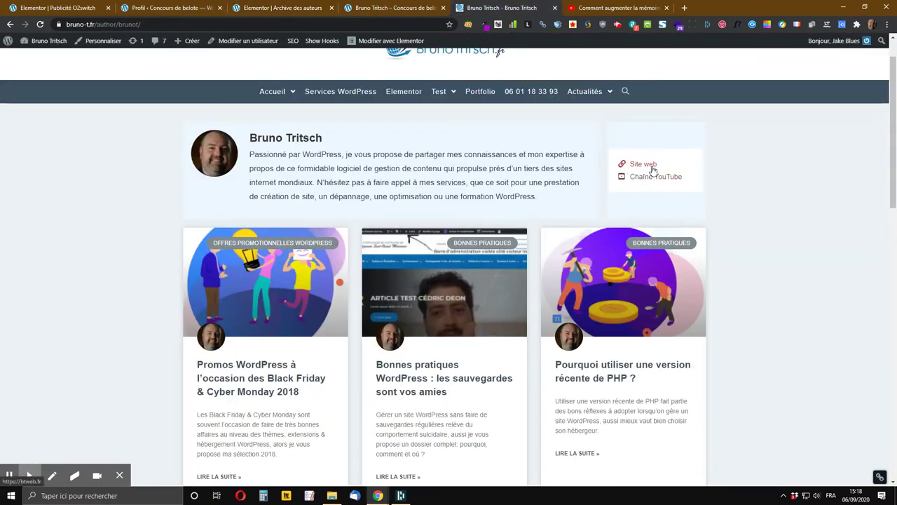
pyautogui.click(293, 7)
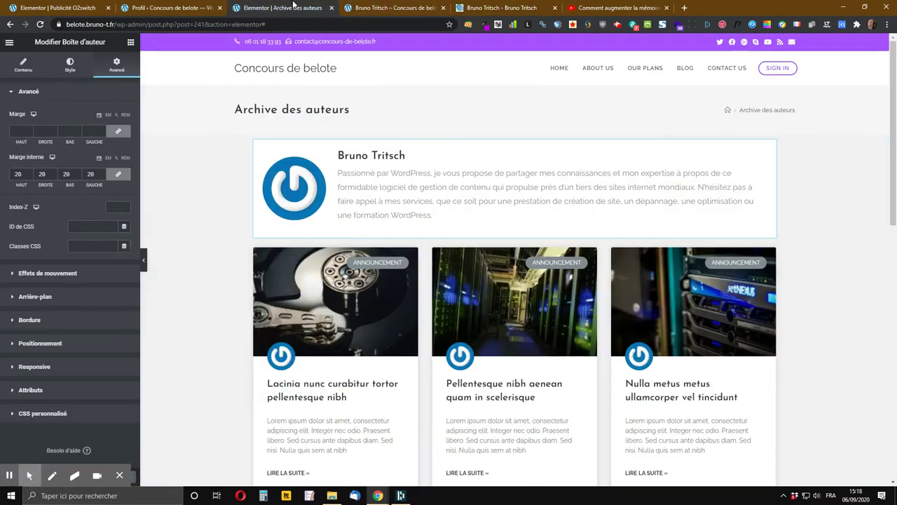
pyautogui.click(391, 7)
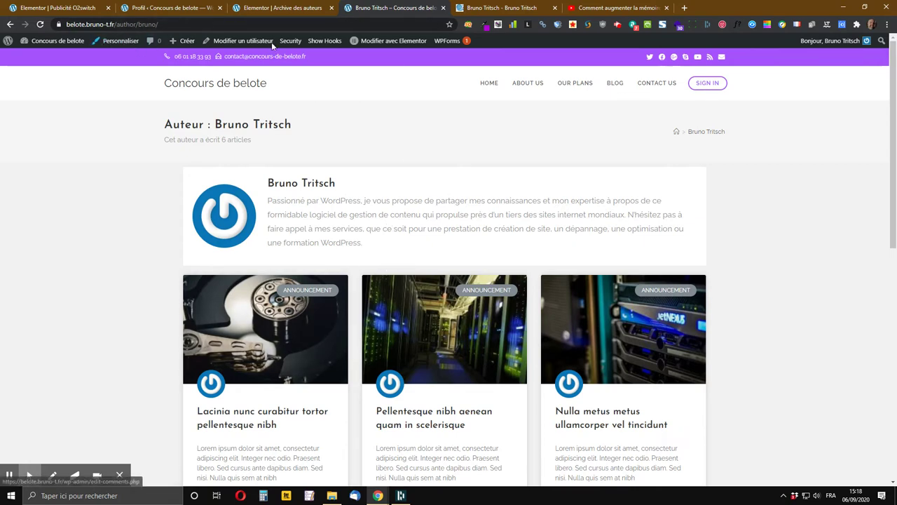
pyautogui.click(312, 6)
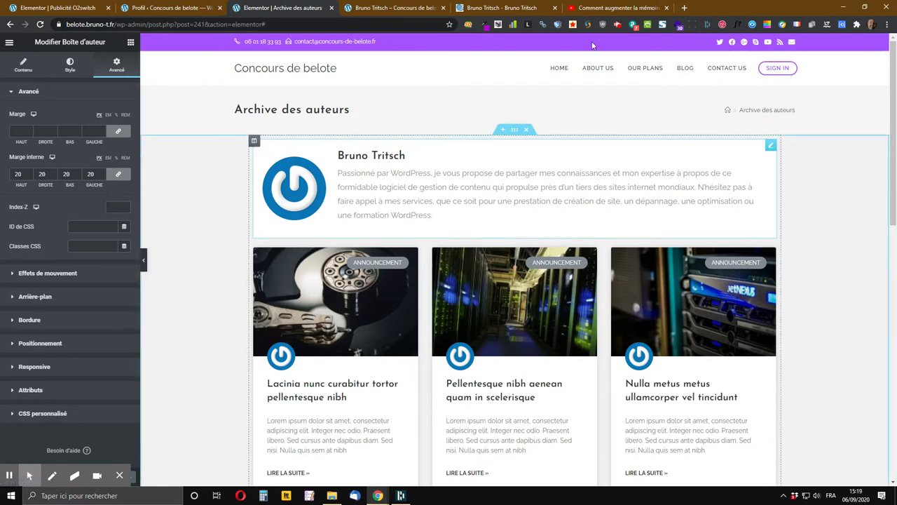
pyautogui.click(585, 9)
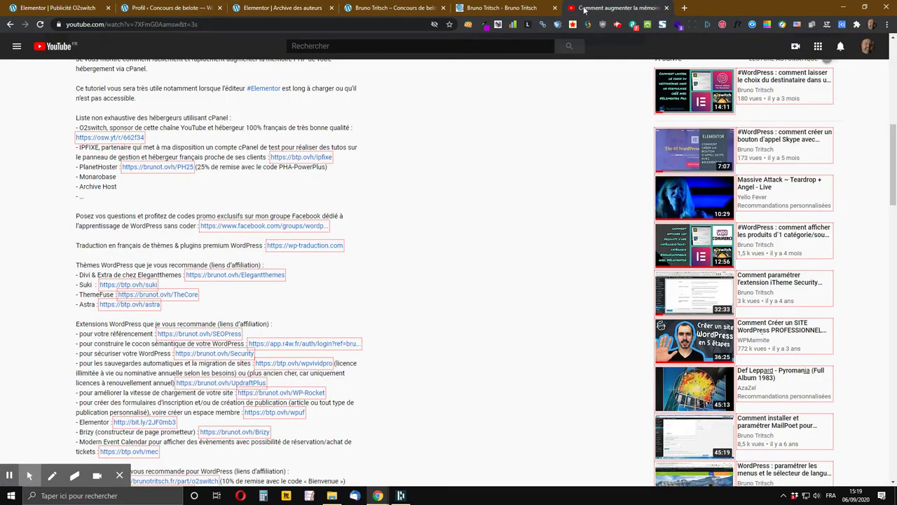
pyautogui.click(452, 7)
pyautogui.scroll(1, 517, 194)
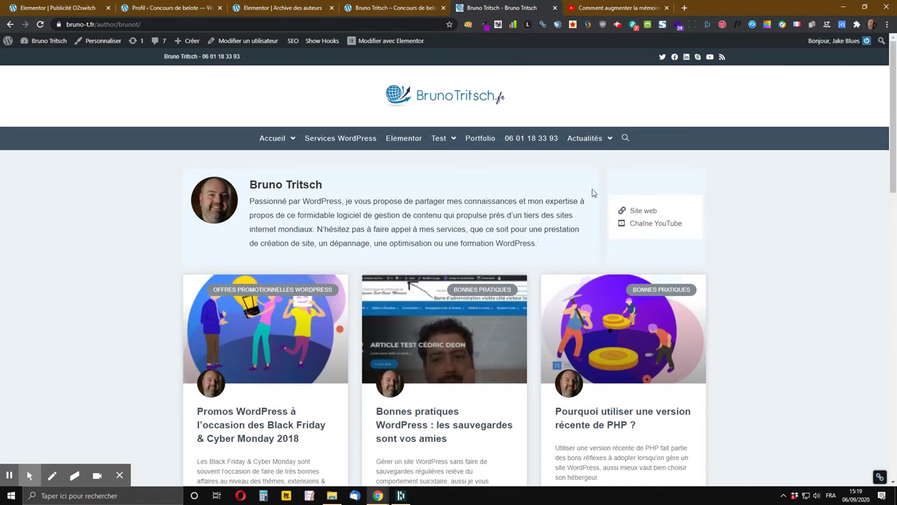
pyautogui.click(392, 7)
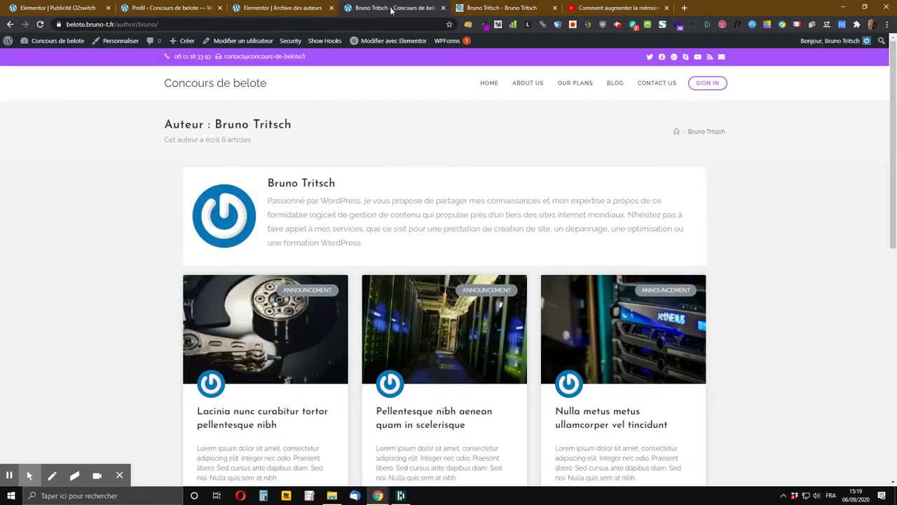
pyautogui.click(292, 7)
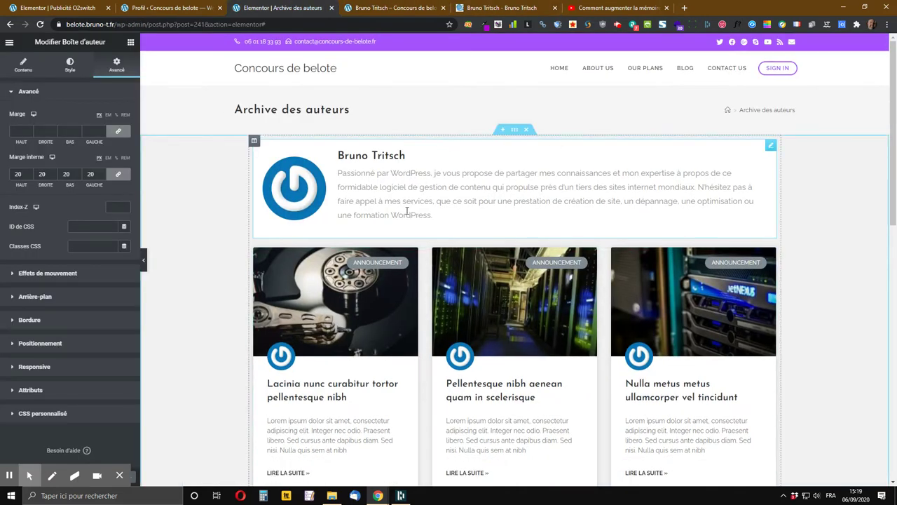
# Step: Add a section with a one-third and two-thirds structure above the author box, and move the author box into its first column
pyautogui.click(503, 131)
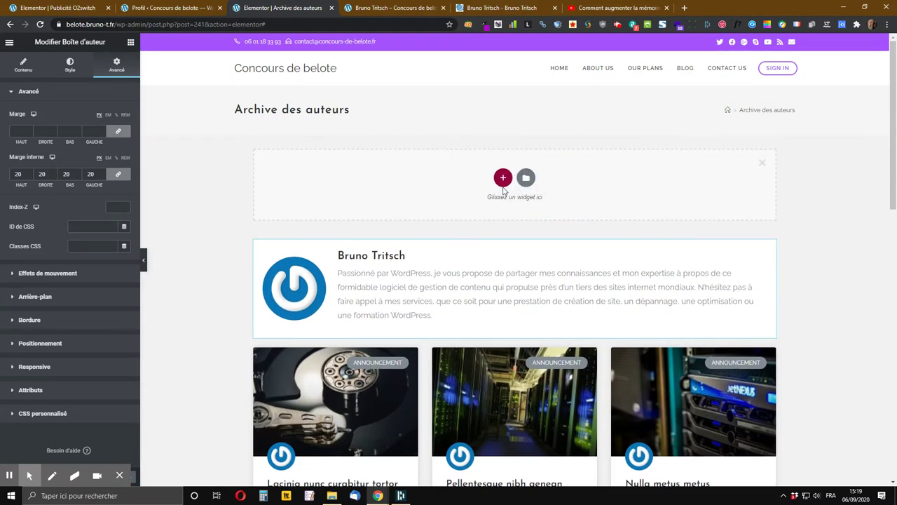
pyautogui.click(501, 179)
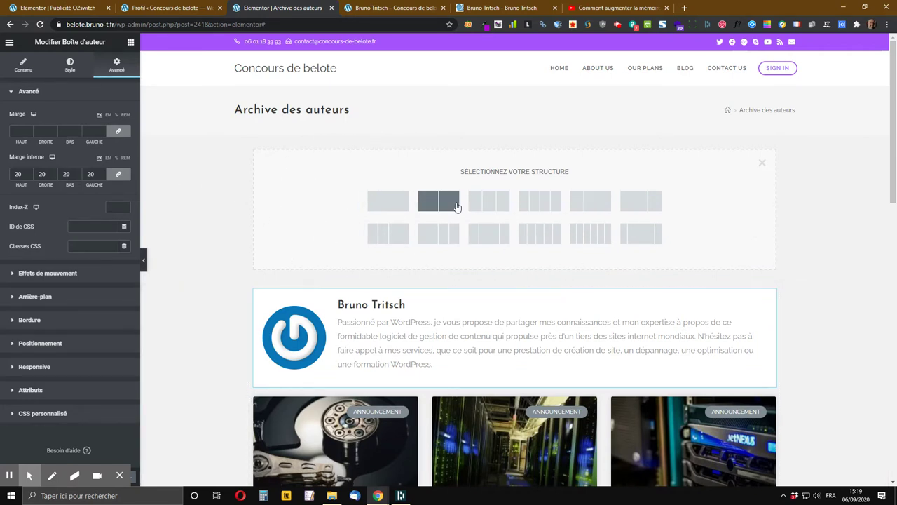
pyautogui.click(631, 199)
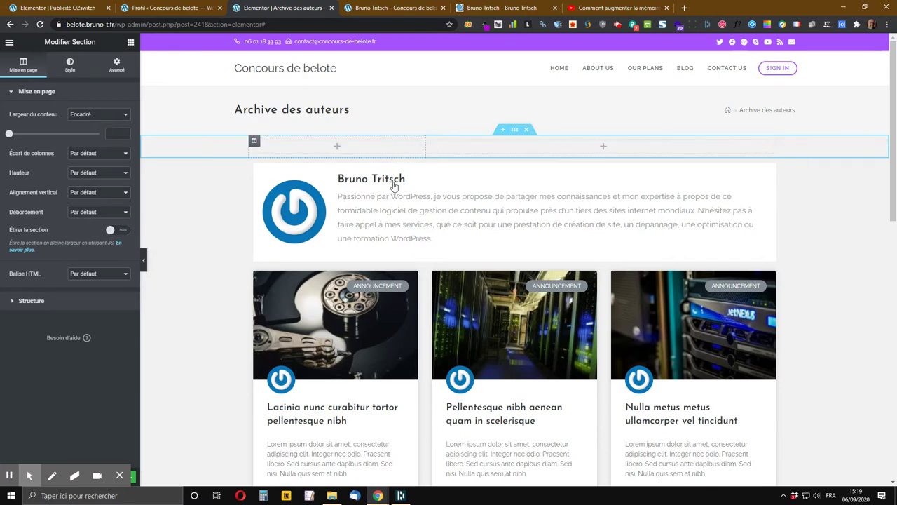
pyautogui.moveTo(771, 168); pyautogui.dragTo(350, 156)
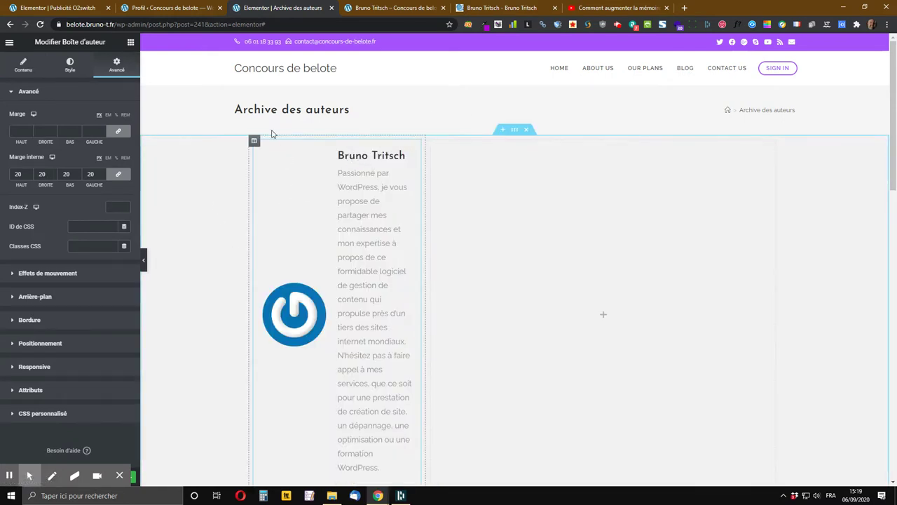
# Step: Set the width of the column containing the author box to 80%
pyautogui.rightClick(254, 141)
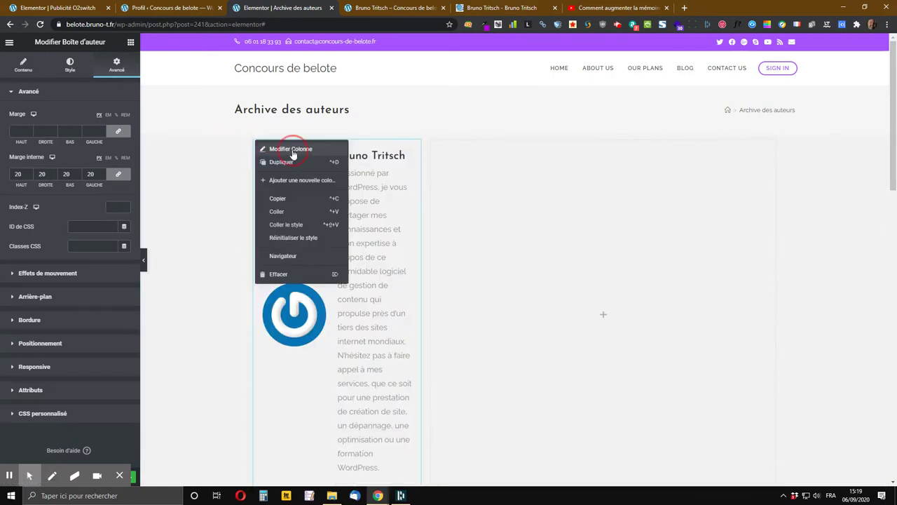
pyautogui.click(293, 150)
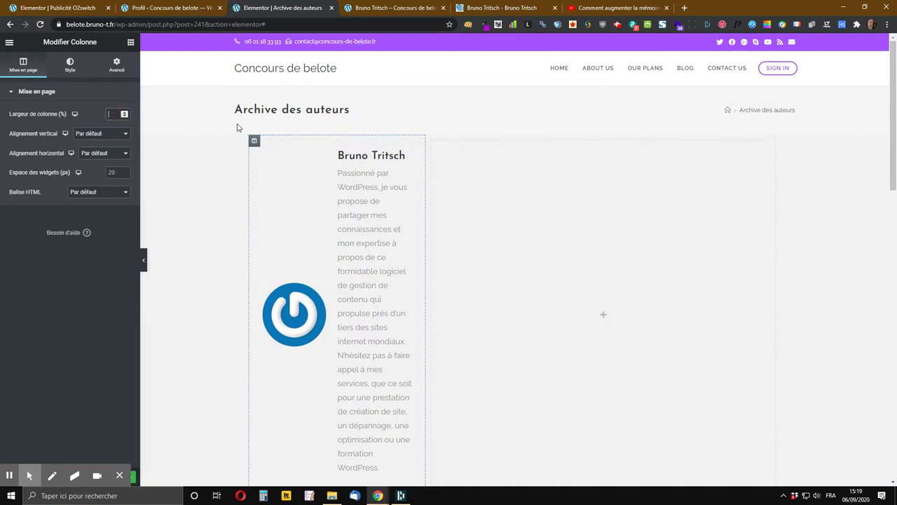
pyautogui.write('80')
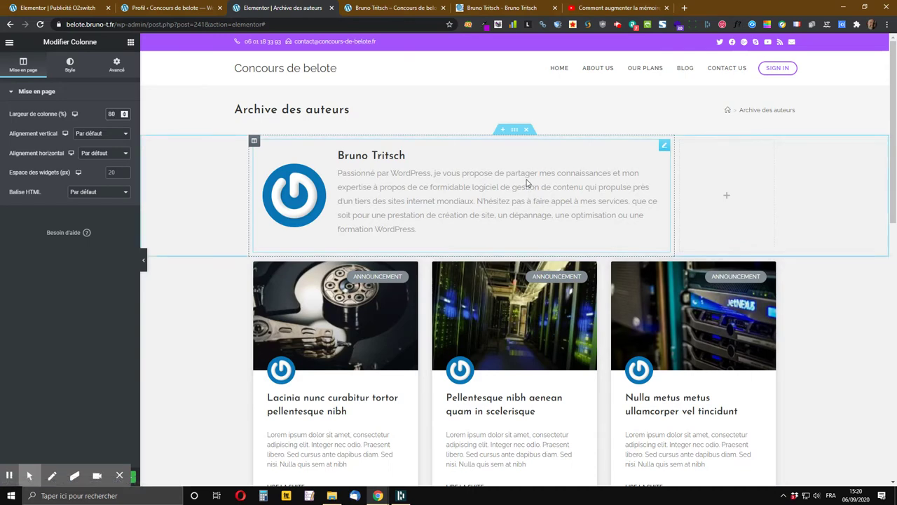
pyautogui.scroll(-2, 528, 183)
pyautogui.scroll(2, 561, 196)
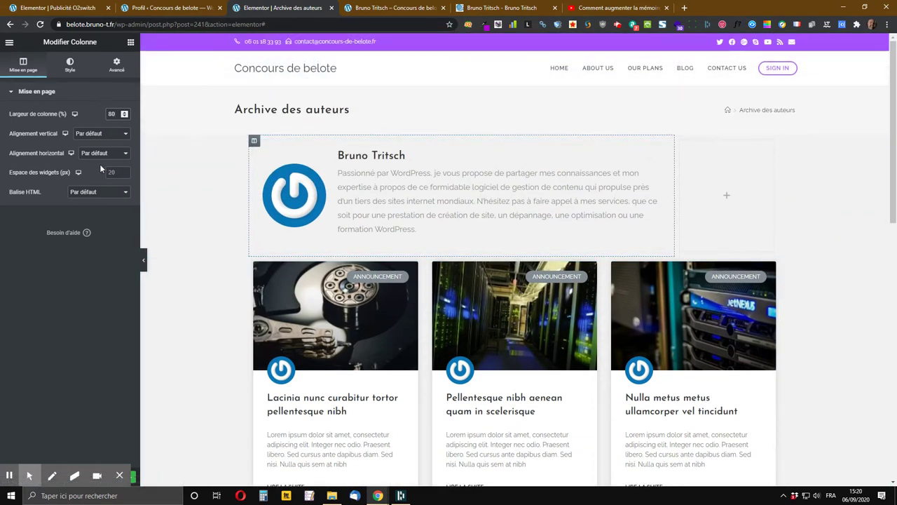
# Step: Check the reference author page, search the widgets for "list", and place a Liste d'icône widget in the empty column beside the author box
pyautogui.click(130, 43)
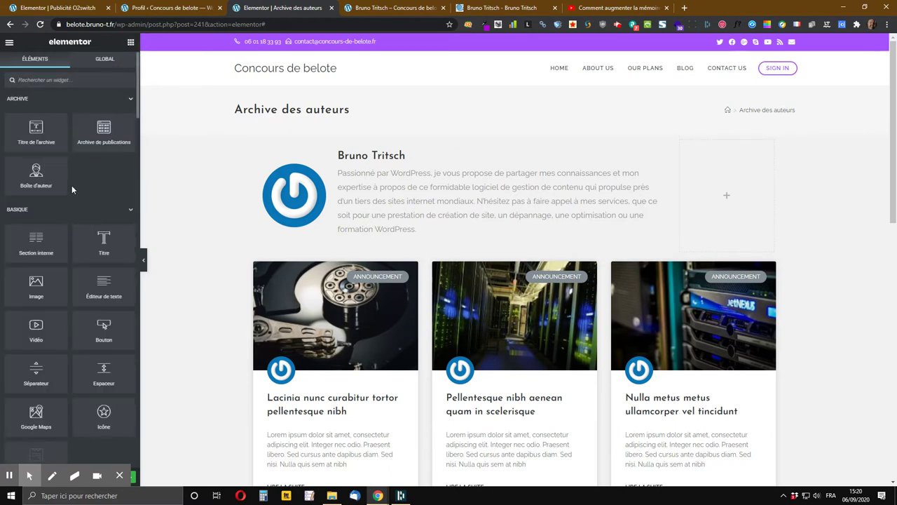
pyautogui.click(468, 6)
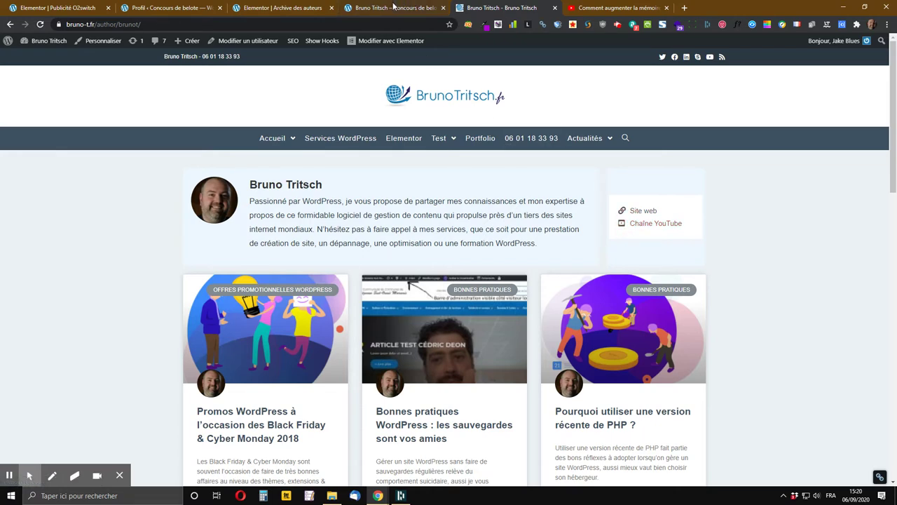
pyautogui.click(267, 7)
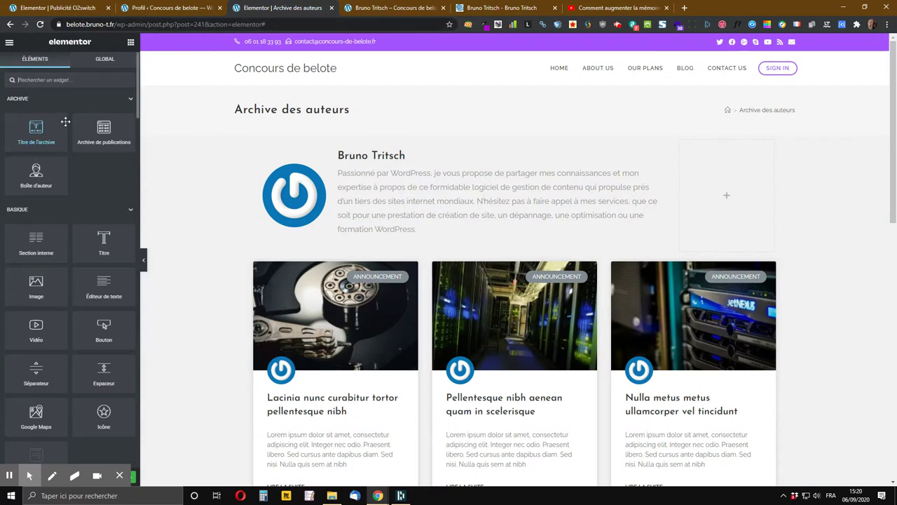
pyautogui.click(69, 81)
pyautogui.write('list')
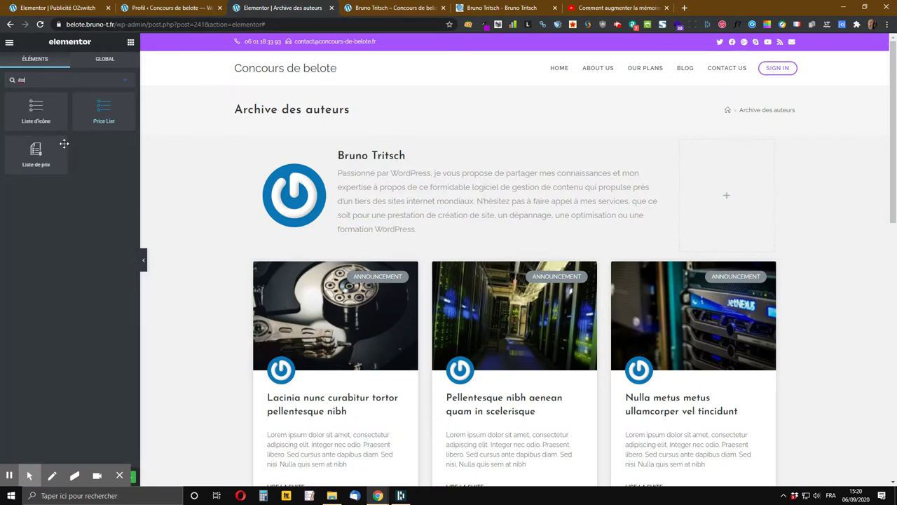
pyautogui.moveTo(36, 109); pyautogui.dragTo(716, 211)
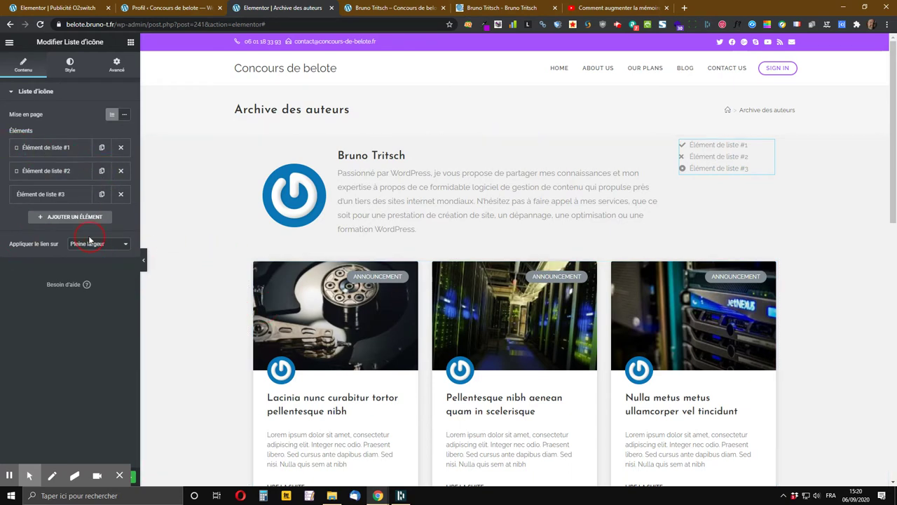
# Step: Remove Élément de liste #3 and #2 from the icon list and open Élément de liste #1 for editing
pyautogui.click(122, 195)
pyautogui.click(120, 170)
pyautogui.click(31, 149)
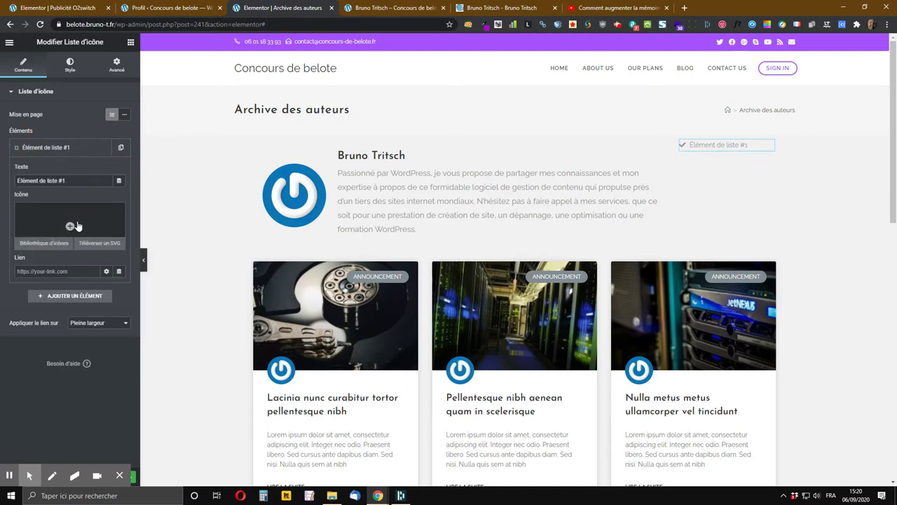
# Step: Start choosing the list item's icon, accept the icon library update, and upgrade the site to Font Awesome 5
pyautogui.click(70, 226)
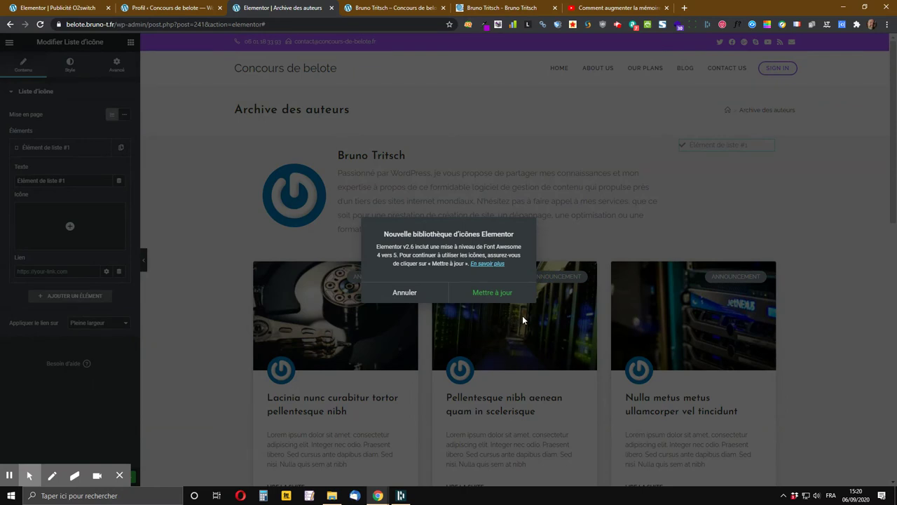
pyautogui.click(500, 295)
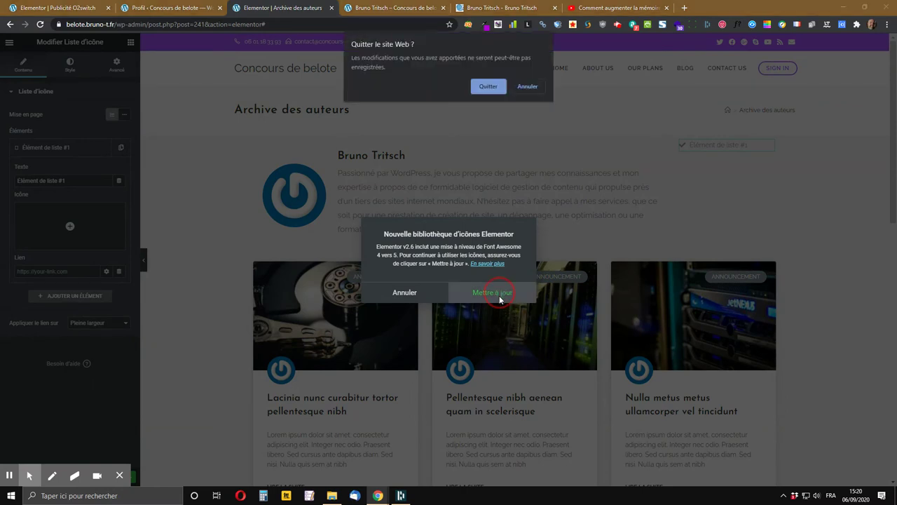
pyautogui.click(485, 88)
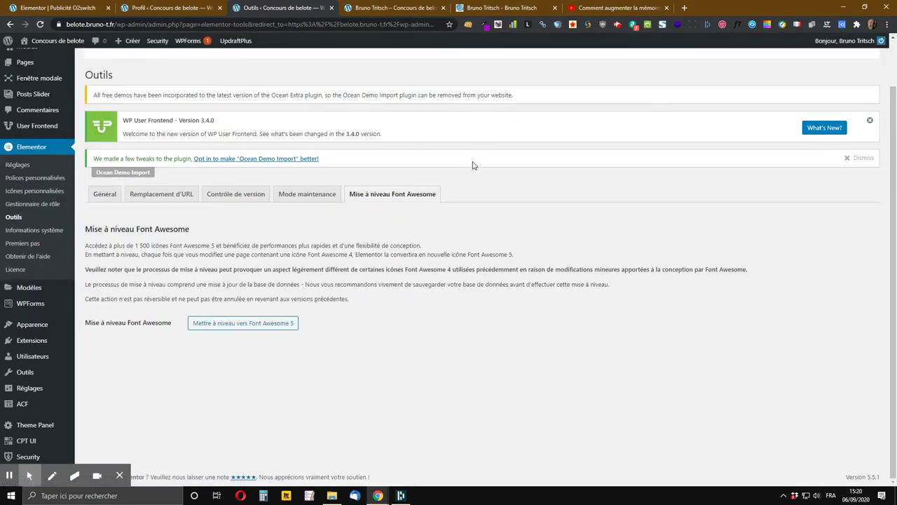
pyautogui.click(254, 324)
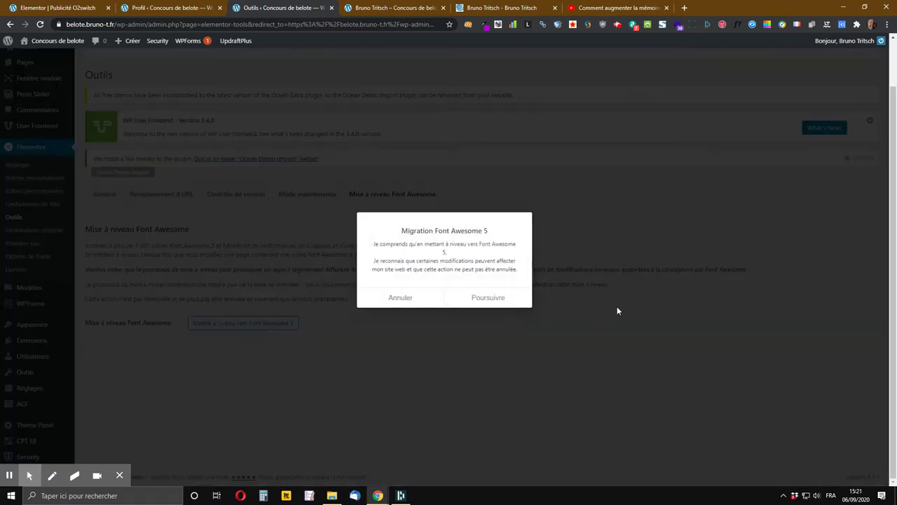
pyautogui.click(481, 298)
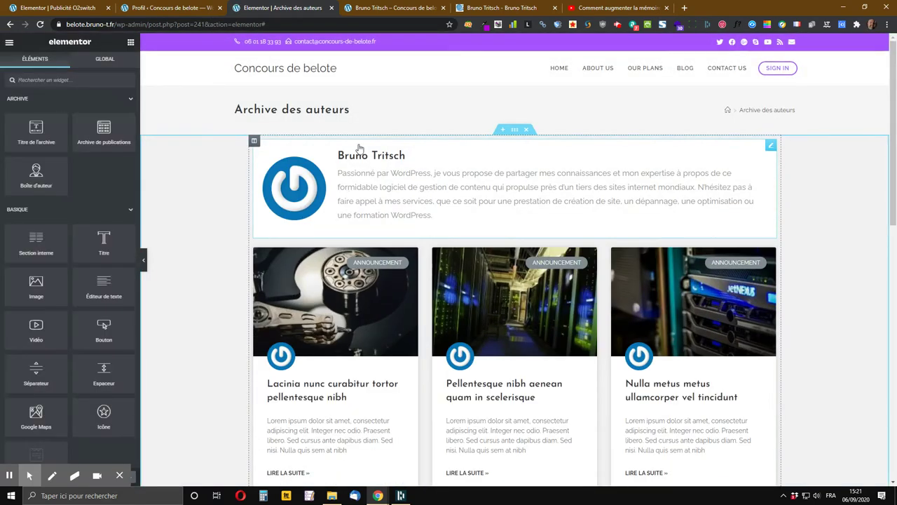
# Step: Rebuild the one-third and two-thirds section above the author box and move the author box into its narrow first column
pyautogui.scroll(-2, 421, 143)
pyautogui.scroll(2, 421, 143)
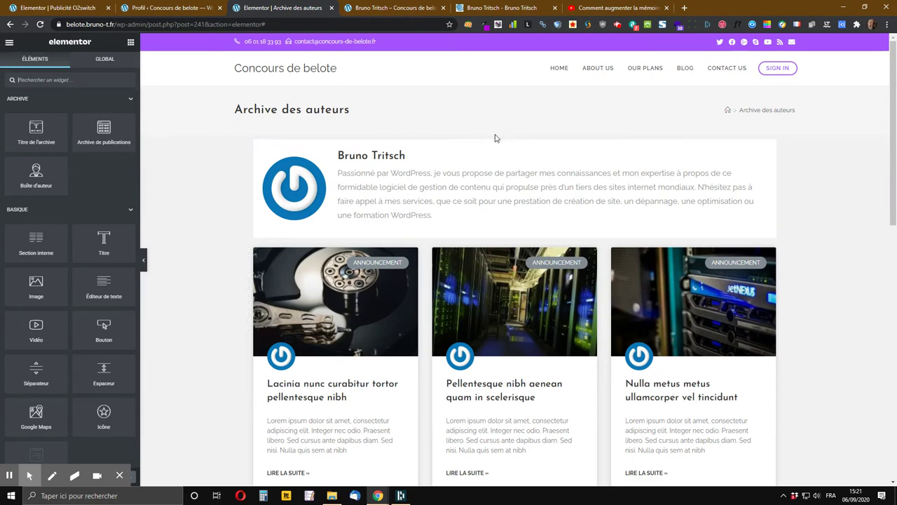
pyautogui.click(504, 131)
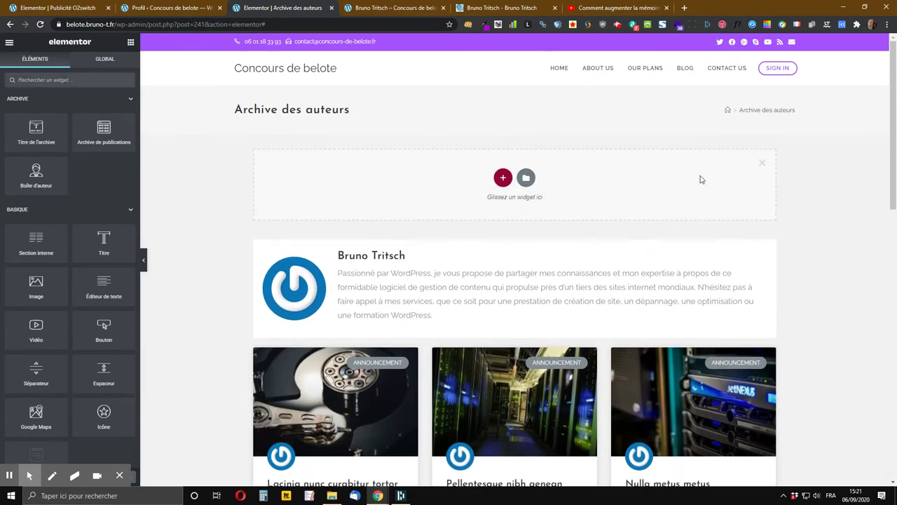
pyautogui.click(501, 178)
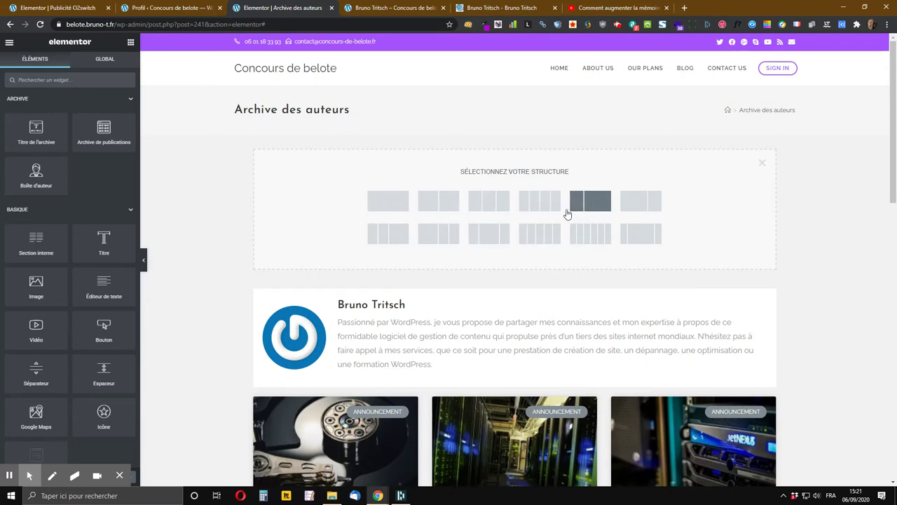
pyautogui.click(637, 200)
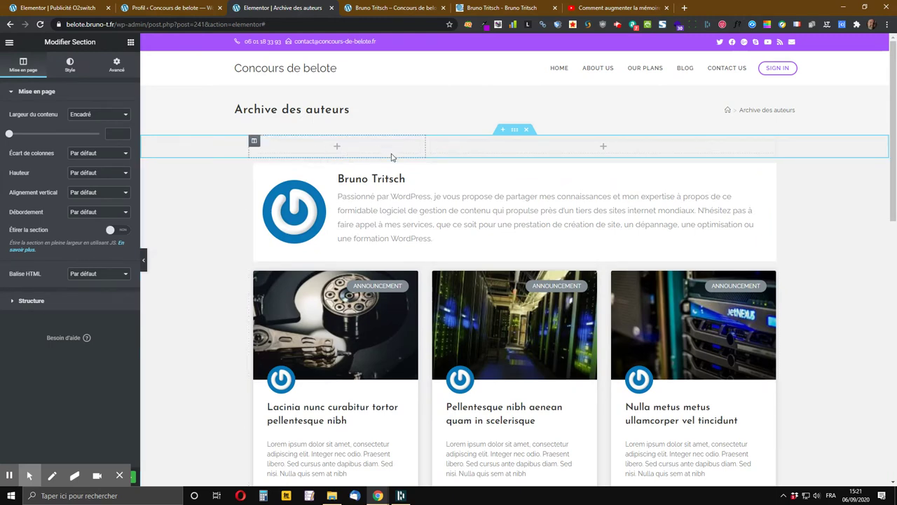
pyautogui.moveTo(769, 170); pyautogui.dragTo(340, 147)
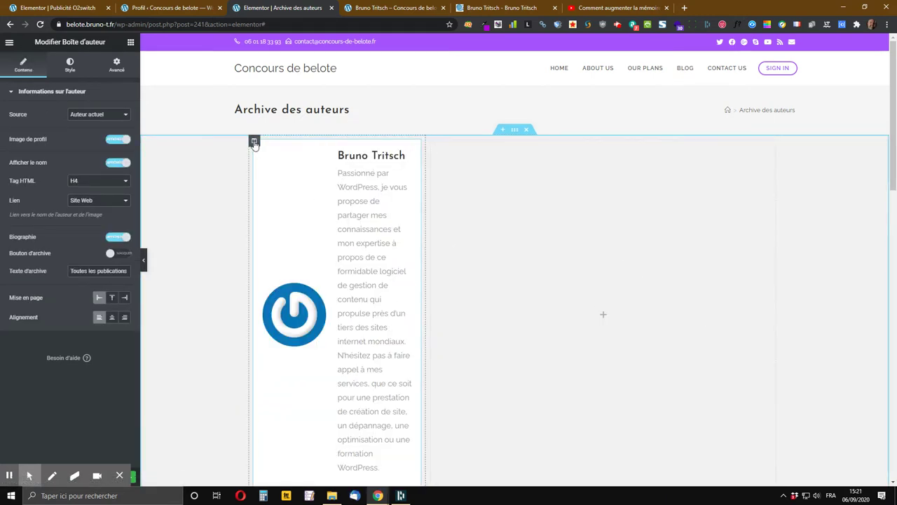
# Step: Set the width of the author box's column to 80%
pyautogui.rightClick(254, 142)
pyautogui.click(284, 151)
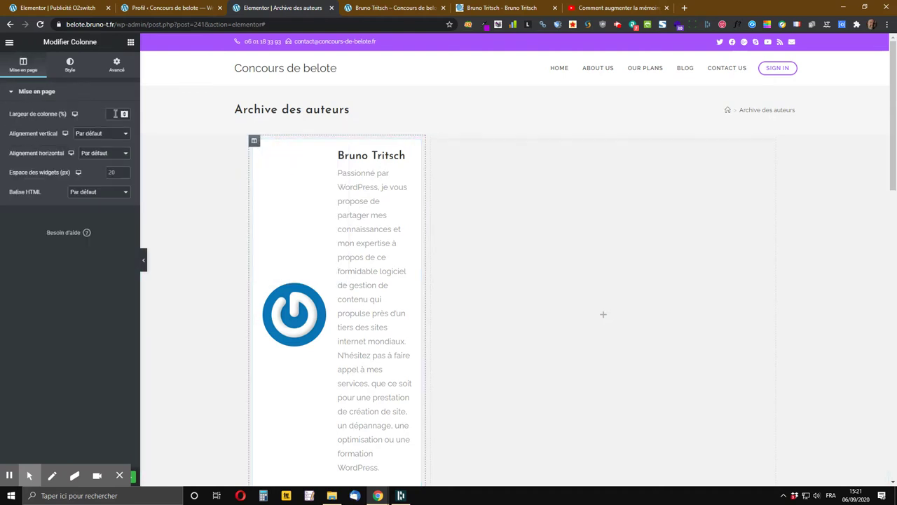
pyautogui.write('80')
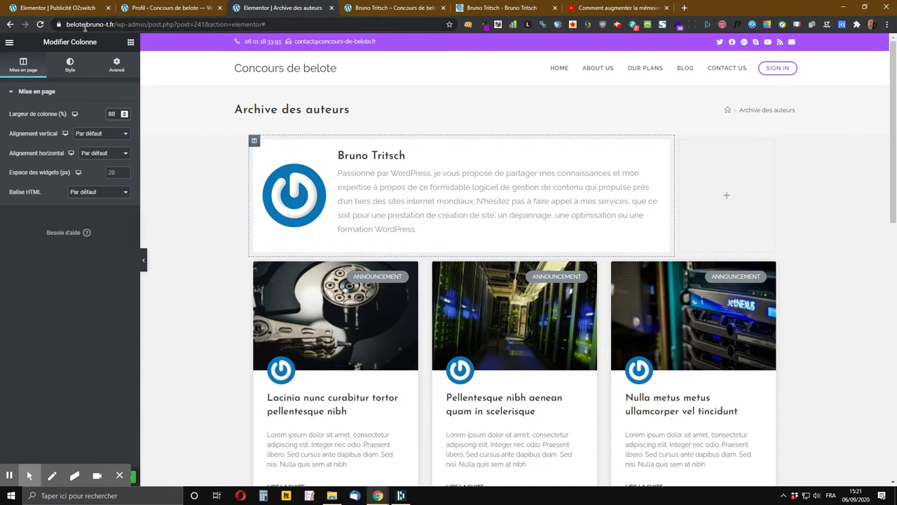
# Step: Search the widgets for "list", place a Liste d'icône widget in the empty column, and remove its second and third items
pyautogui.click(131, 43)
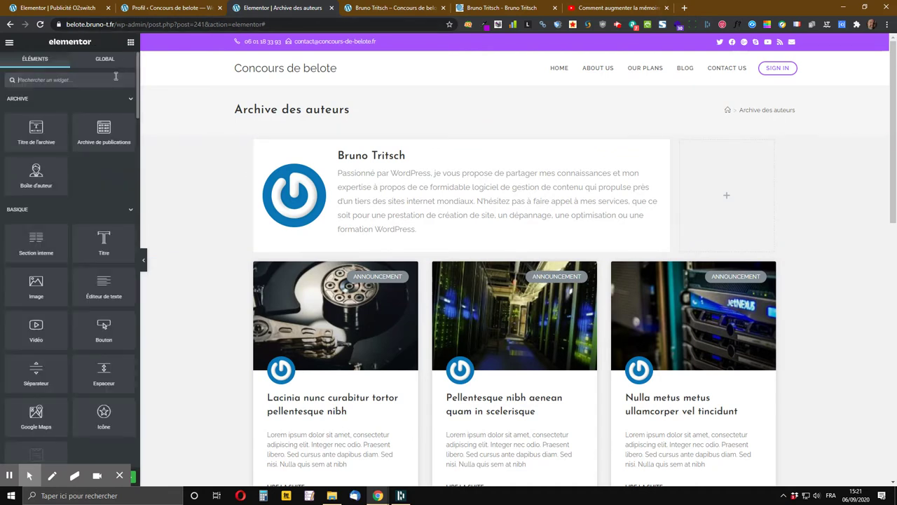
pyautogui.click(54, 75)
pyautogui.write('list')
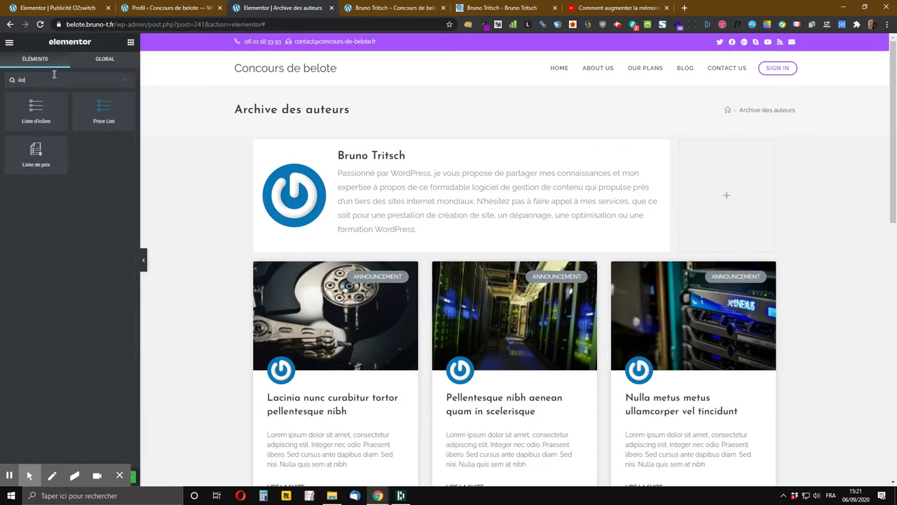
pyautogui.moveTo(36, 108); pyautogui.dragTo(729, 183)
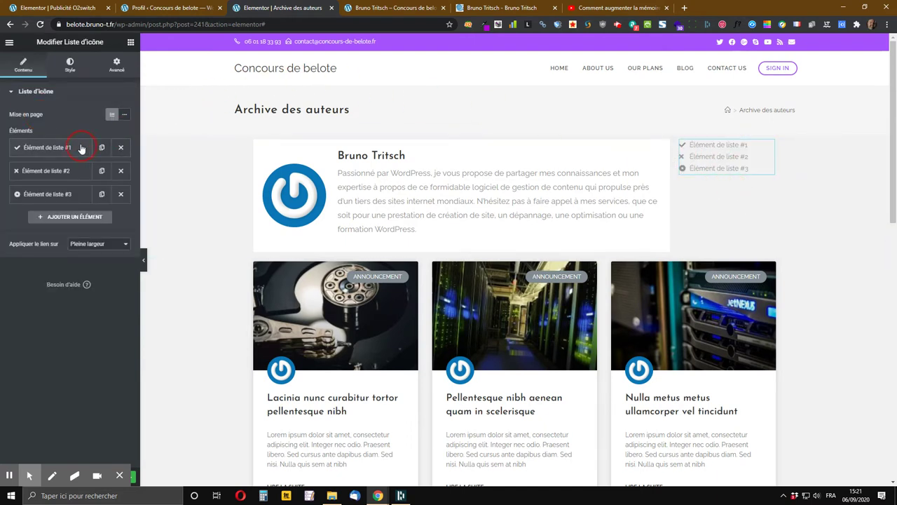
pyautogui.click(121, 193)
pyautogui.click(121, 170)
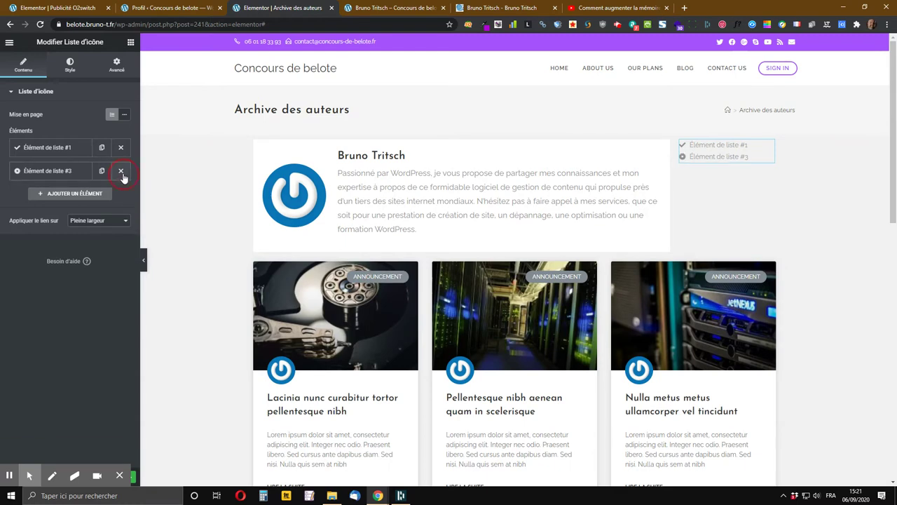
# Step: Give the remaining icon list item the Link icon from the icon library and set its text to "Site web"
pyautogui.click(45, 149)
pyautogui.click(66, 232)
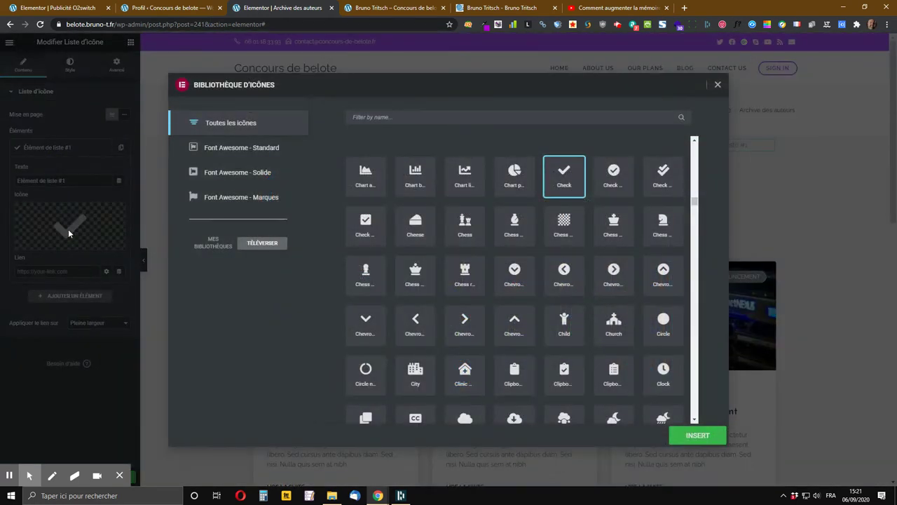
pyautogui.click(406, 115)
pyautogui.write('li')
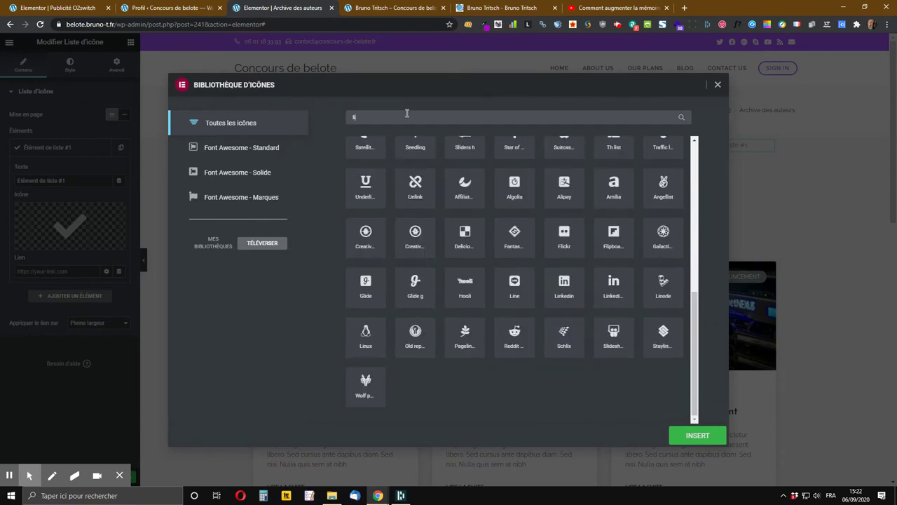
pyautogui.write('n')
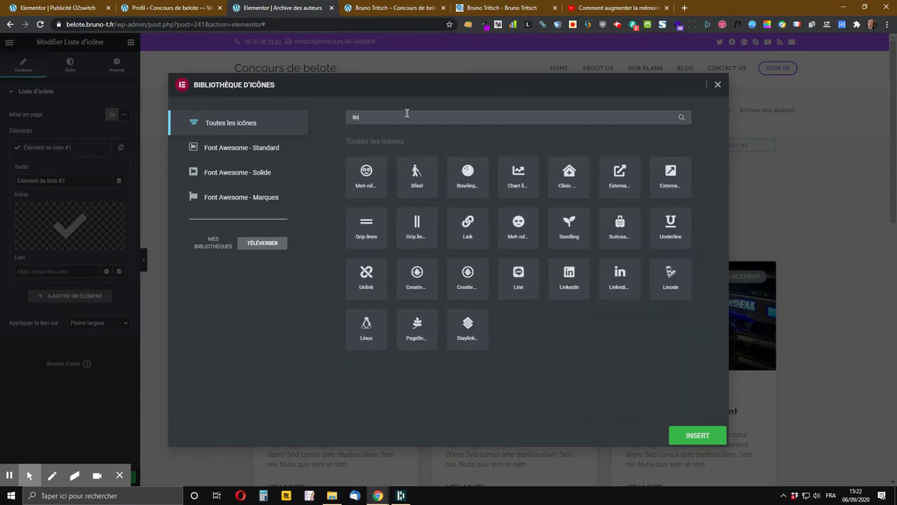
pyautogui.click(466, 229)
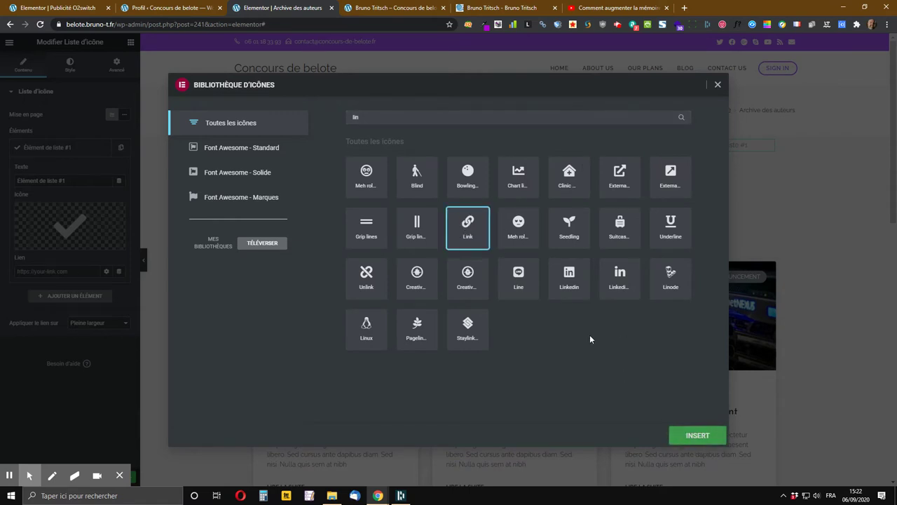
pyautogui.click(696, 436)
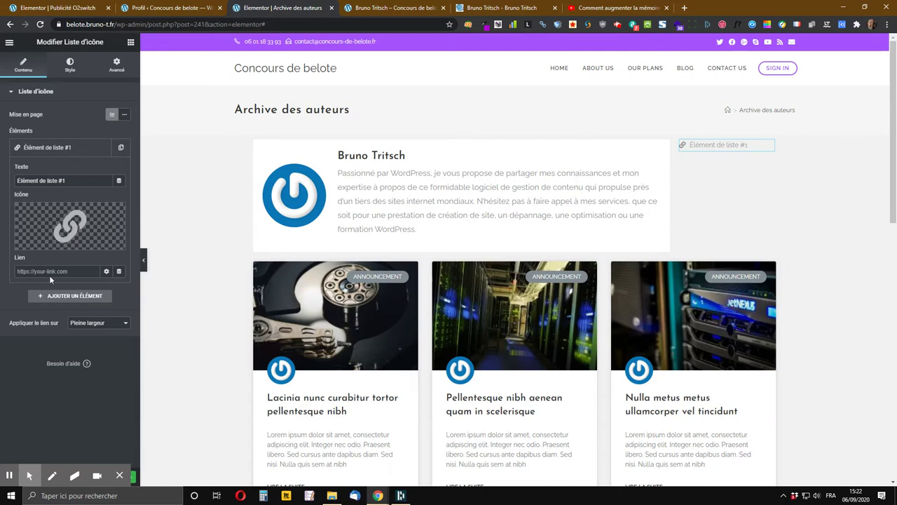
pyautogui.moveTo(71, 183); pyautogui.dragTo(1, 180)
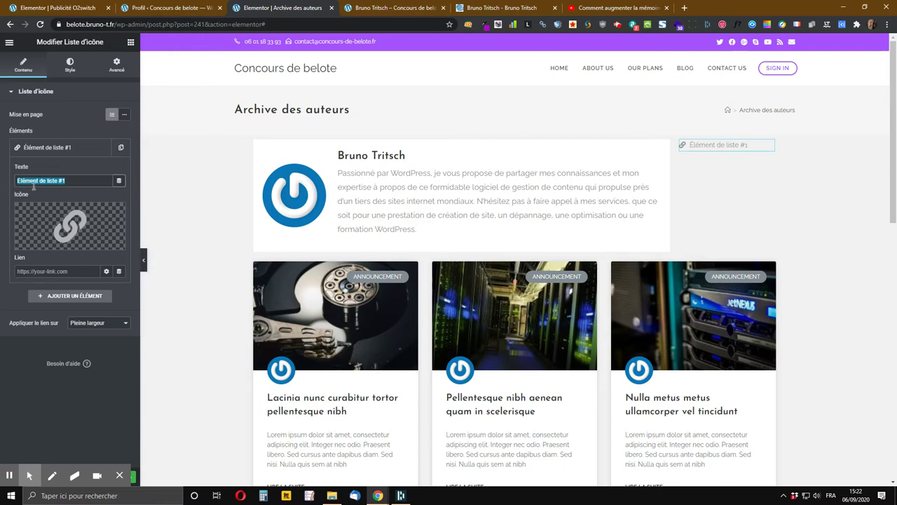
pyautogui.write('Site web')
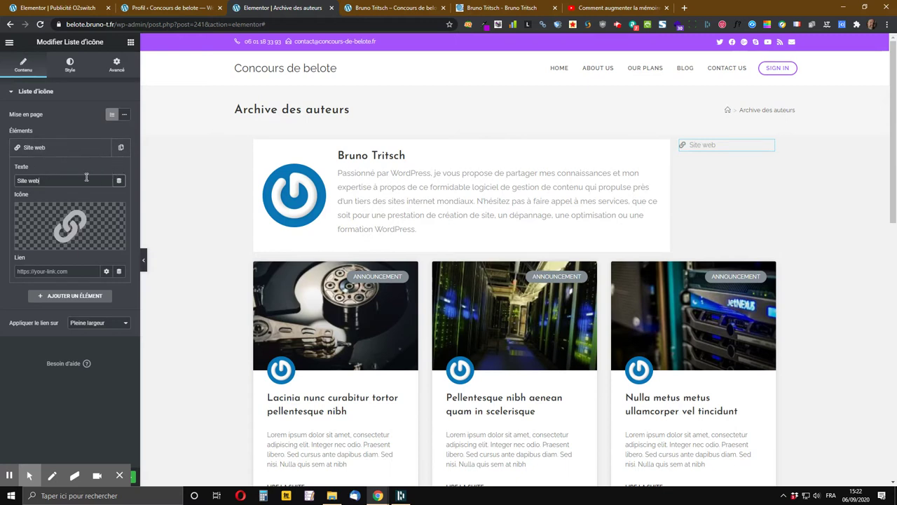
pyautogui.click(120, 272)
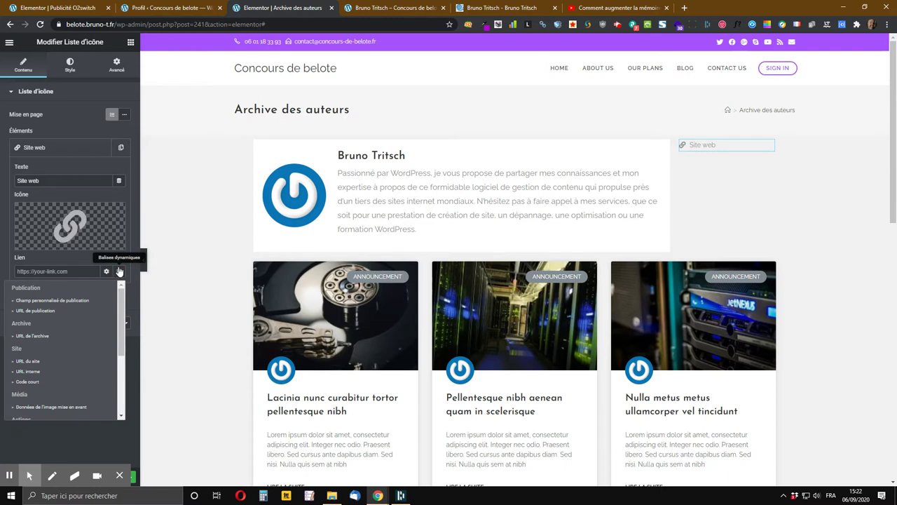
pyautogui.click(84, 301)
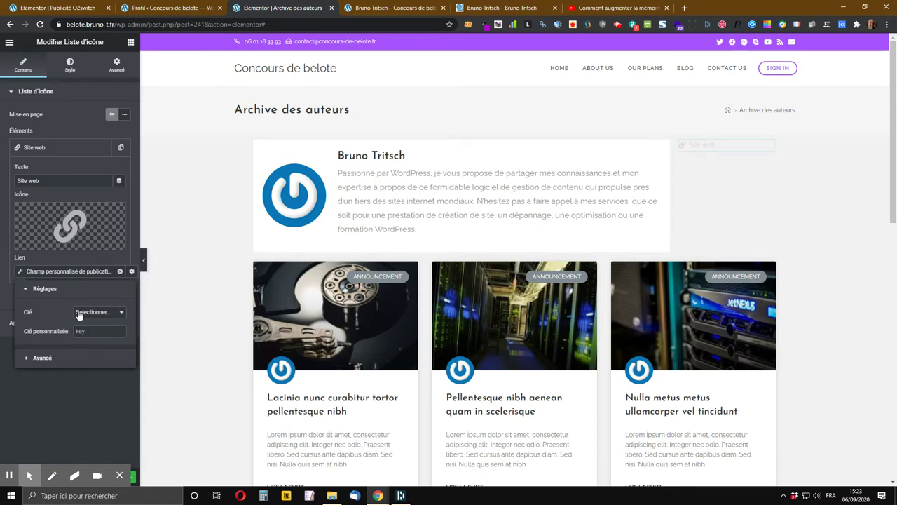
pyautogui.click(103, 316)
pyautogui.click(117, 273)
pyautogui.click(119, 272)
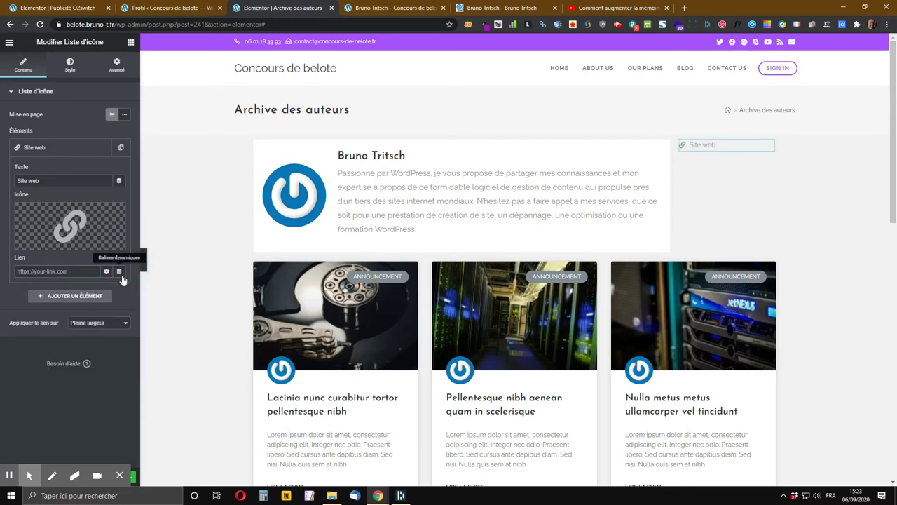
pyautogui.click(119, 273)
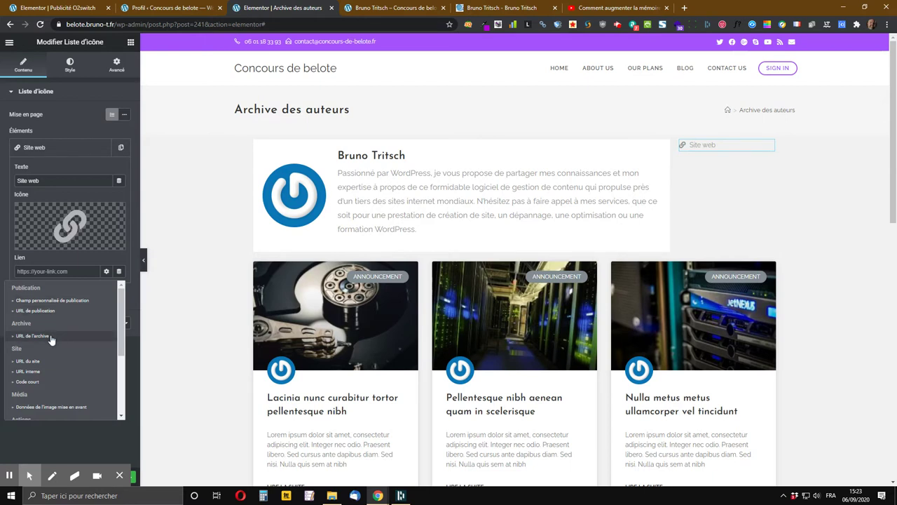
pyautogui.scroll(-3, 52, 333)
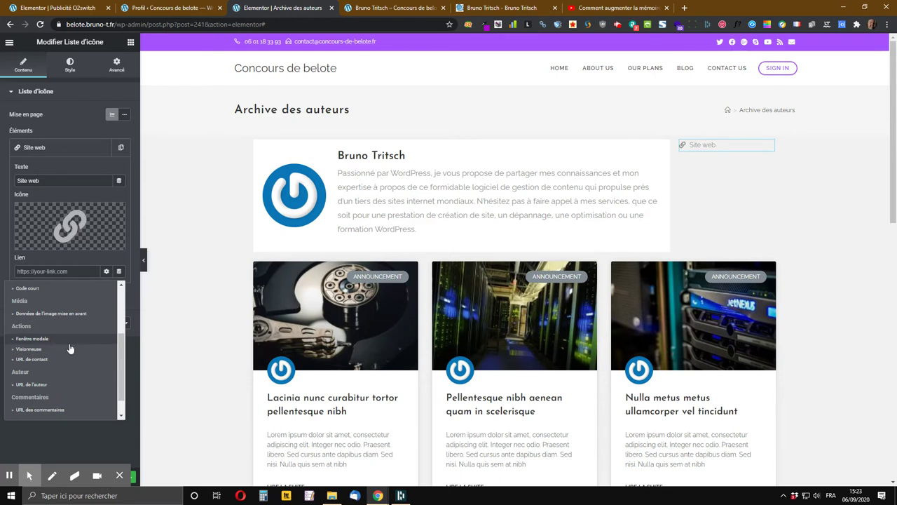
pyautogui.click(25, 386)
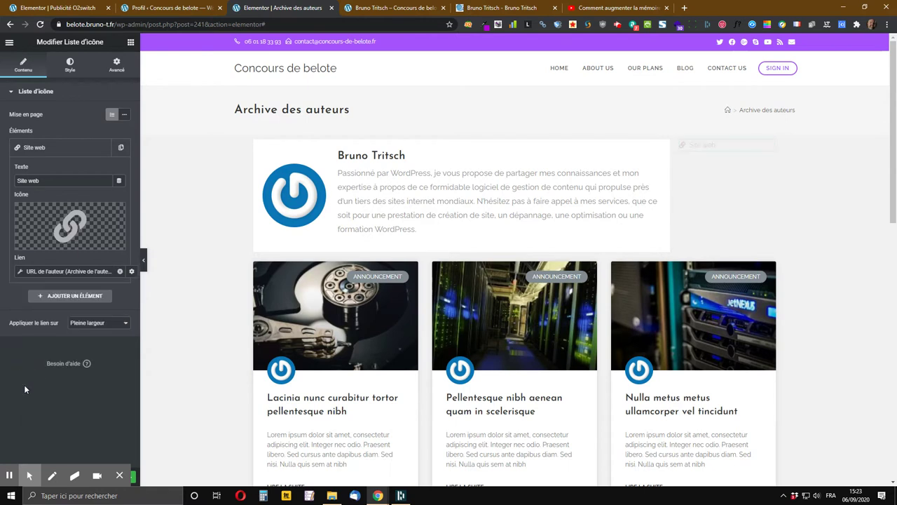
pyautogui.click(21, 271)
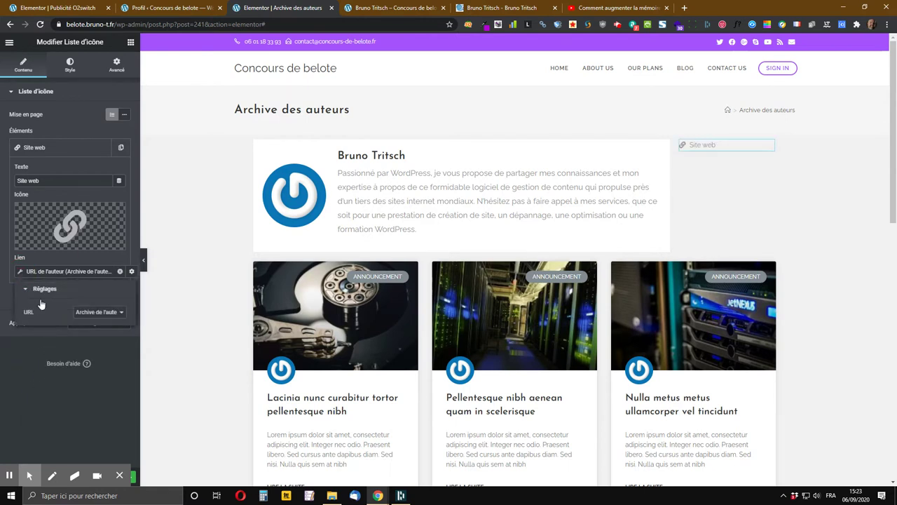
pyautogui.click(95, 313)
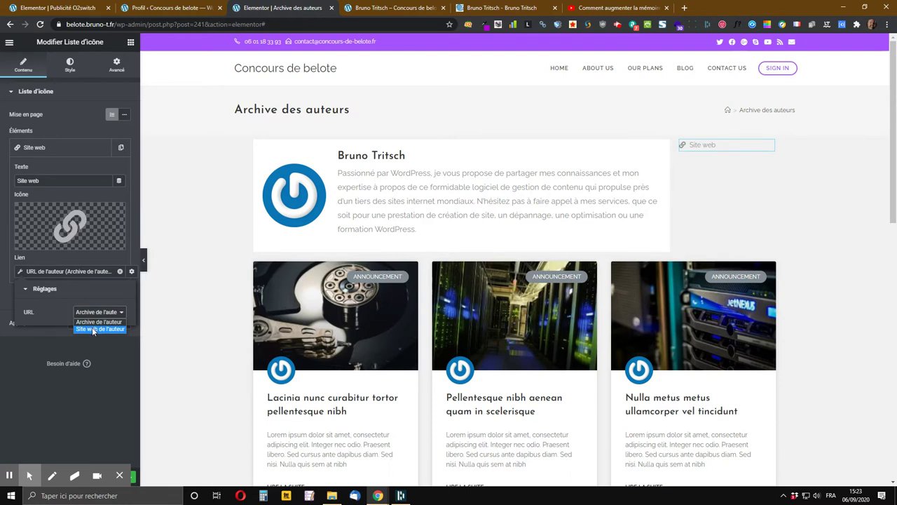
pyautogui.click(120, 271)
# Step: Replace the Site web item's link with the URL de l'auteur dynamic tag and set its URL to Site web de l'auteur
pyautogui.click(120, 272)
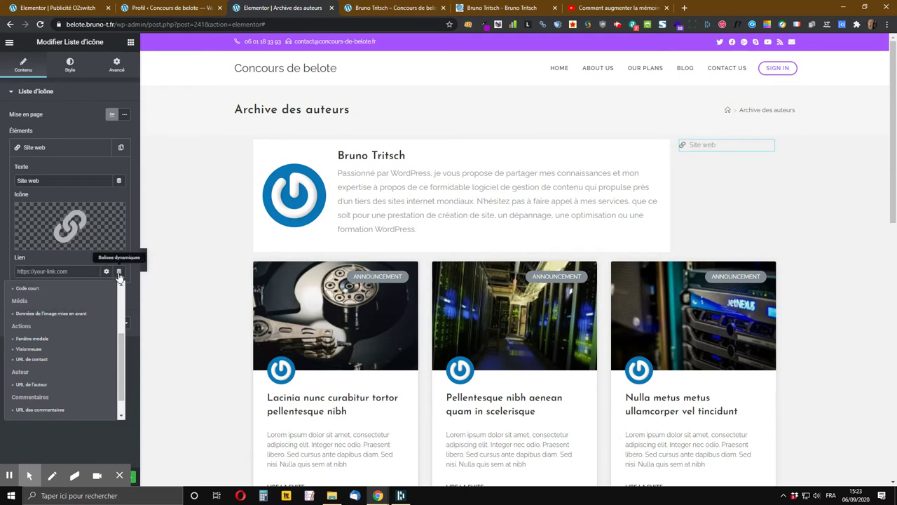
pyautogui.scroll(-1, 90, 317)
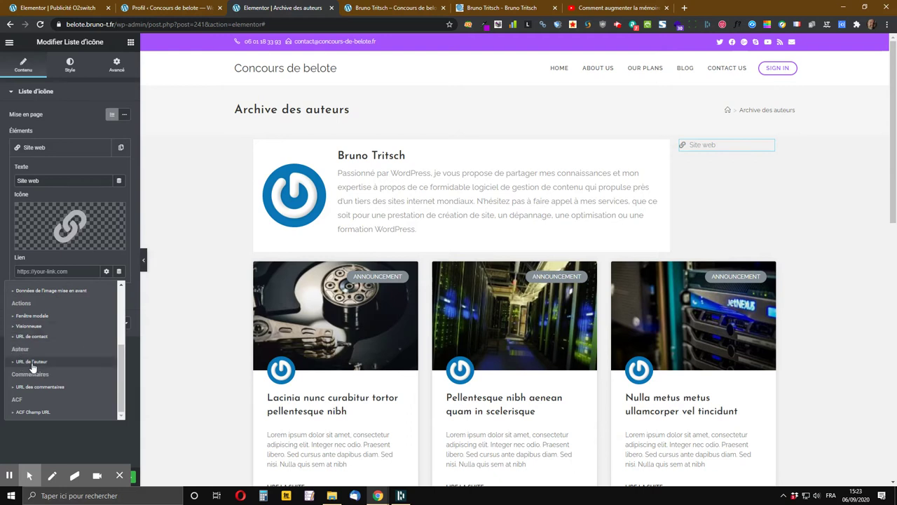
pyautogui.click(31, 362)
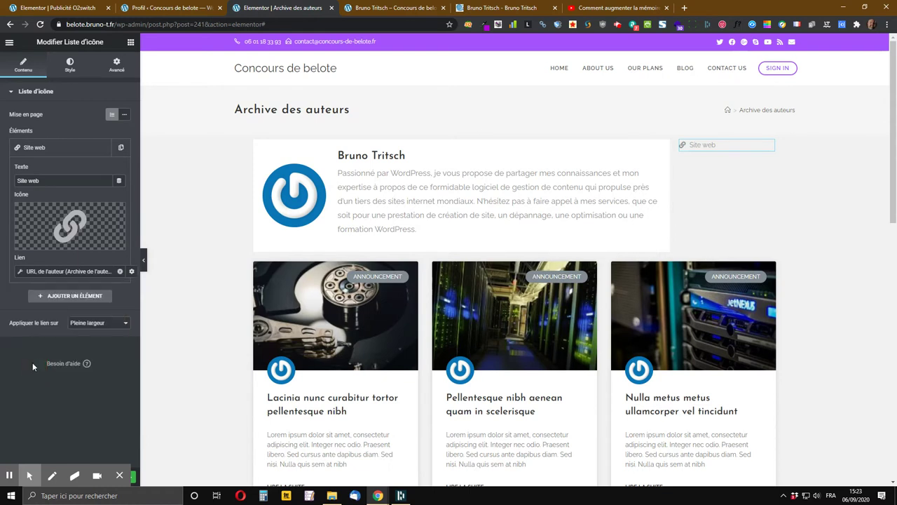
pyautogui.click(20, 273)
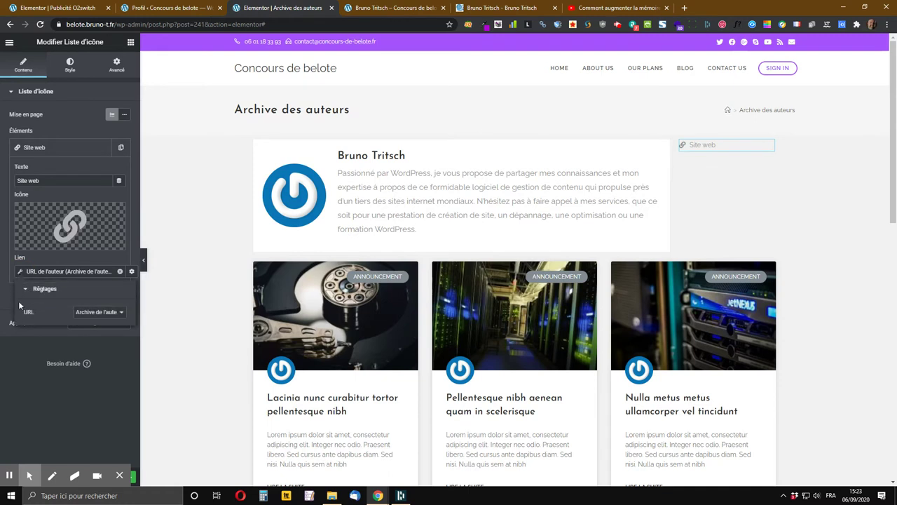
pyautogui.click(92, 313)
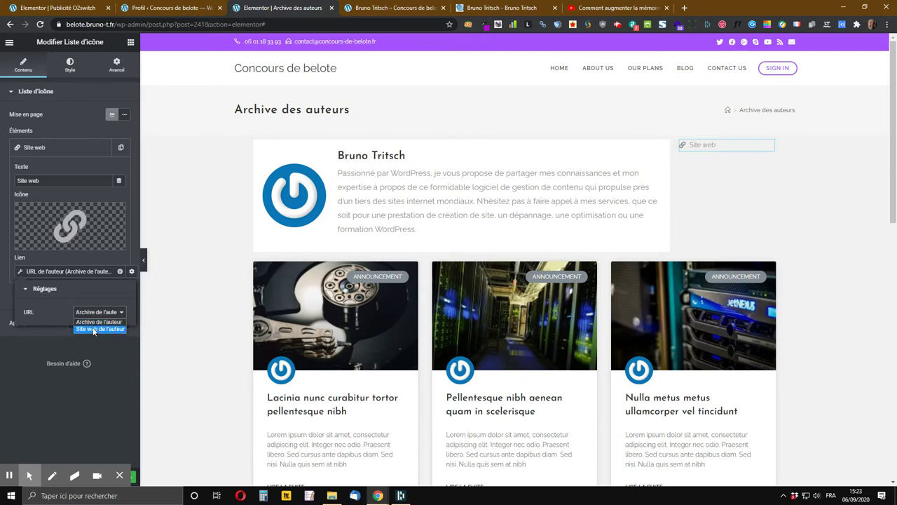
pyautogui.click(94, 328)
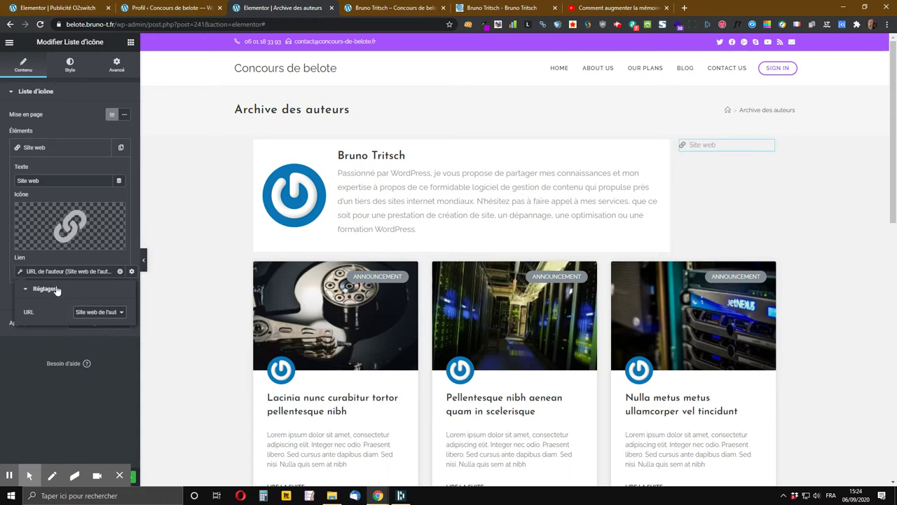
# Step: Make the Site web item's link open in a new window and update the template
pyautogui.click(131, 272)
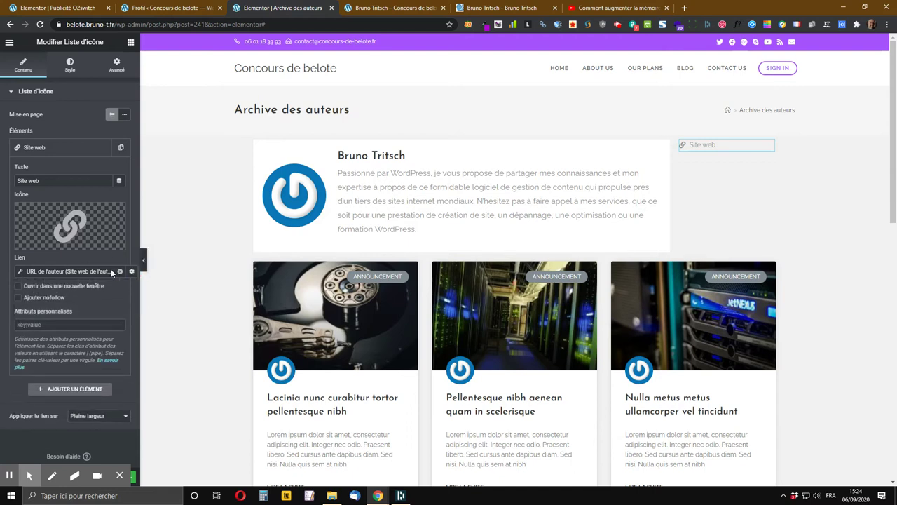
pyautogui.click(19, 287)
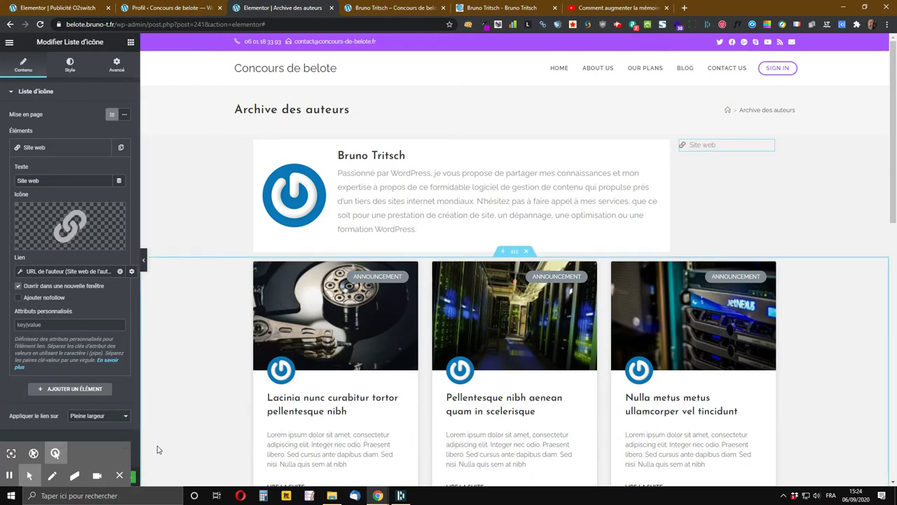
pyautogui.click(107, 477)
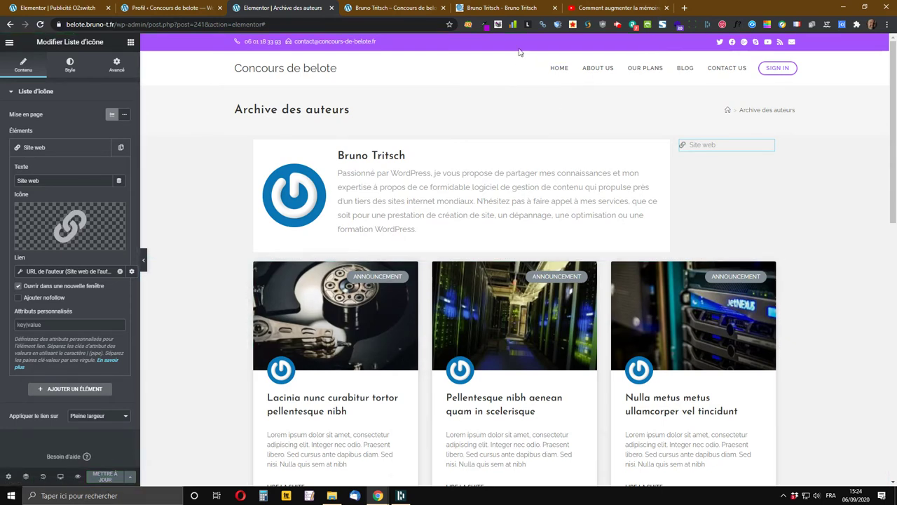
# Step: Reload the live author page to check the Site web link beside the author box, and return to the template editor
pyautogui.click(411, 8)
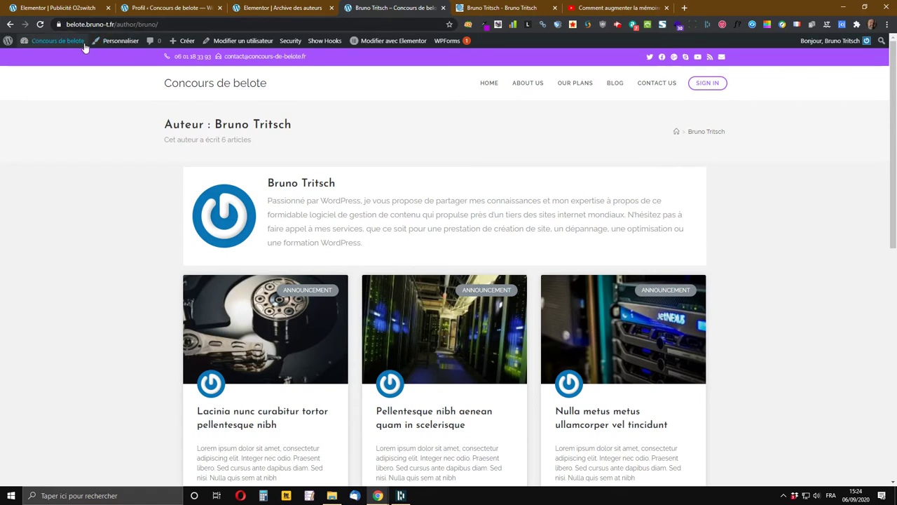
pyautogui.click(40, 25)
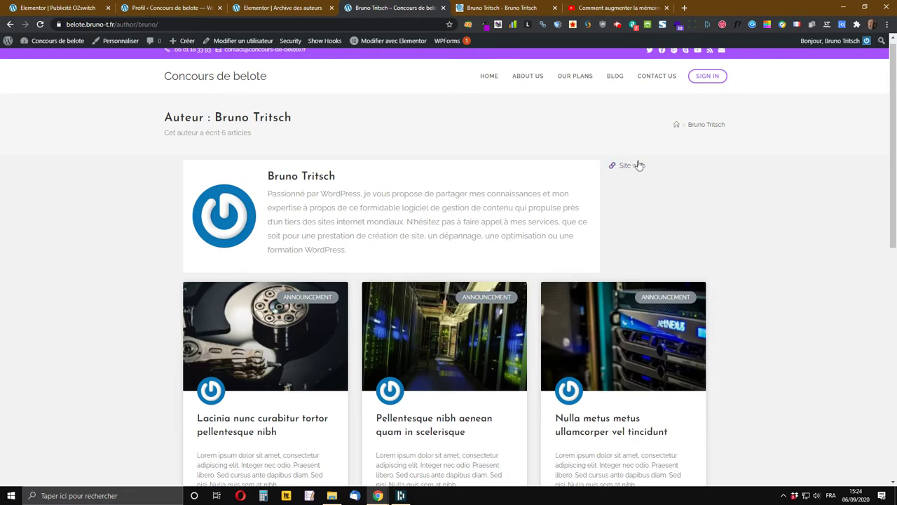
pyautogui.click(254, 5)
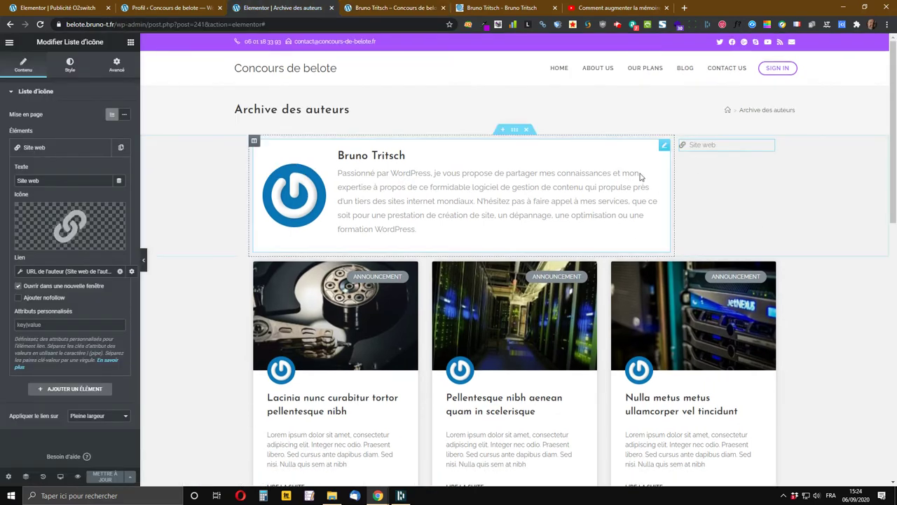
# Step: Duplicate the Site web list item and set the copy's text to the Info utilisateur dynamic tag with the Site Web field
pyautogui.click(91, 148)
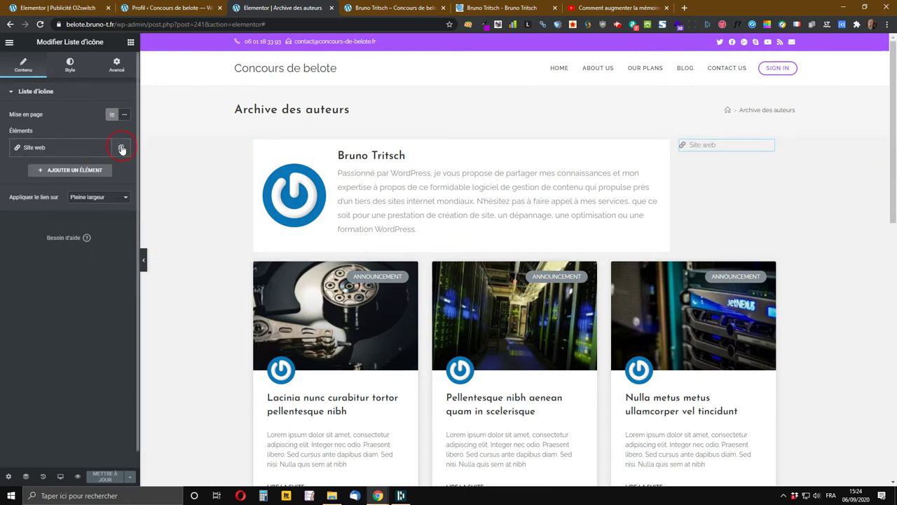
pyautogui.click(122, 149)
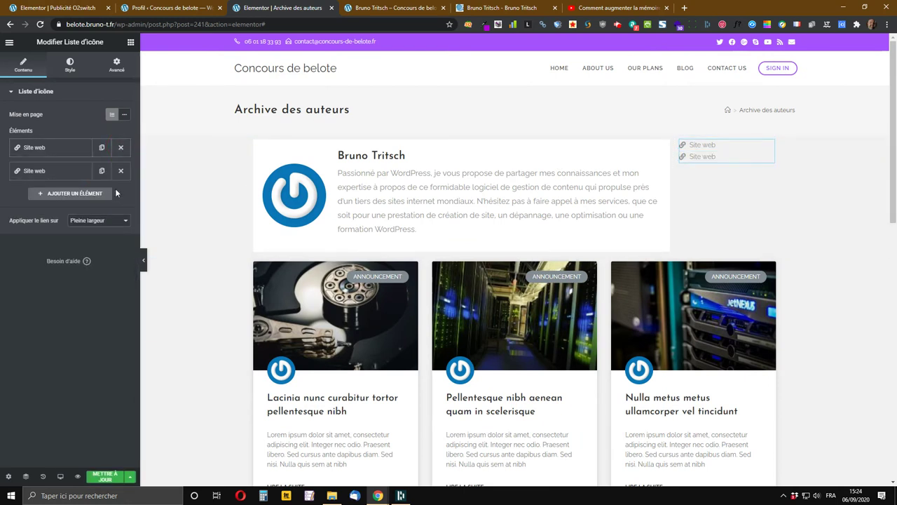
pyautogui.click(31, 172)
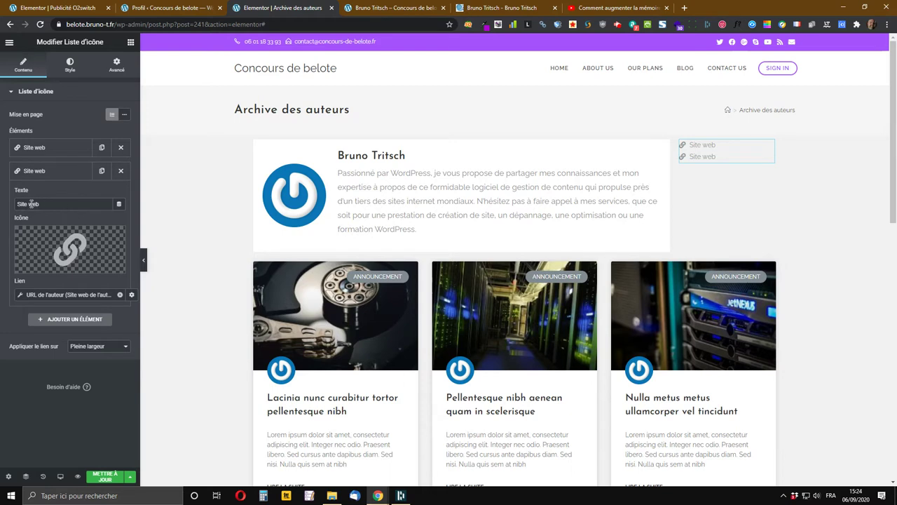
pyautogui.click(119, 205)
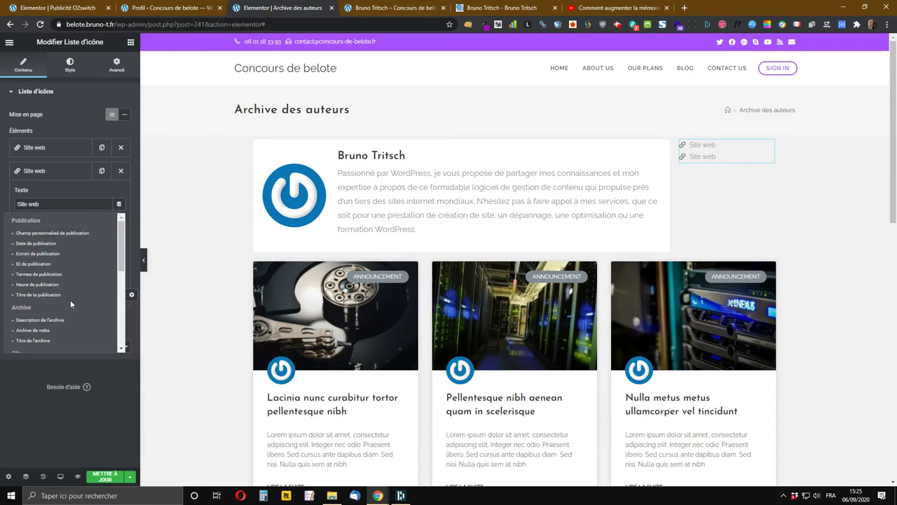
pyautogui.scroll(-3, 70, 300)
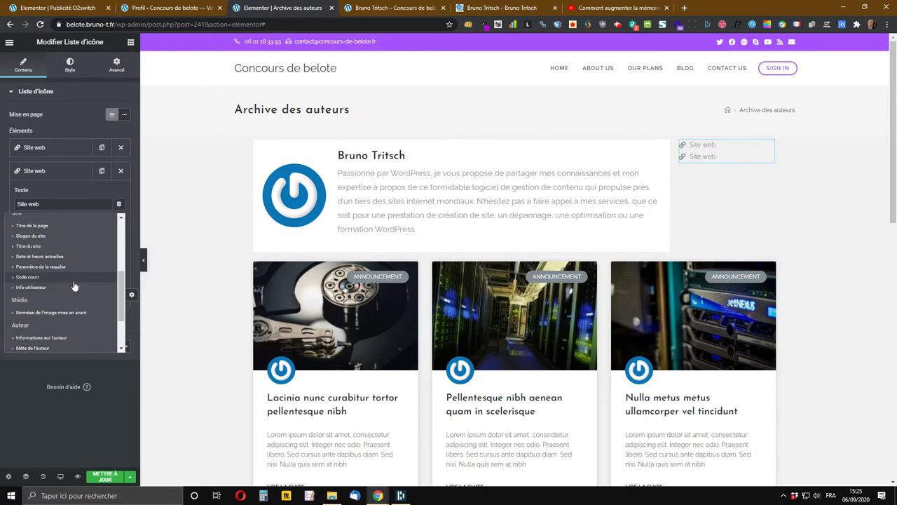
pyautogui.click(22, 288)
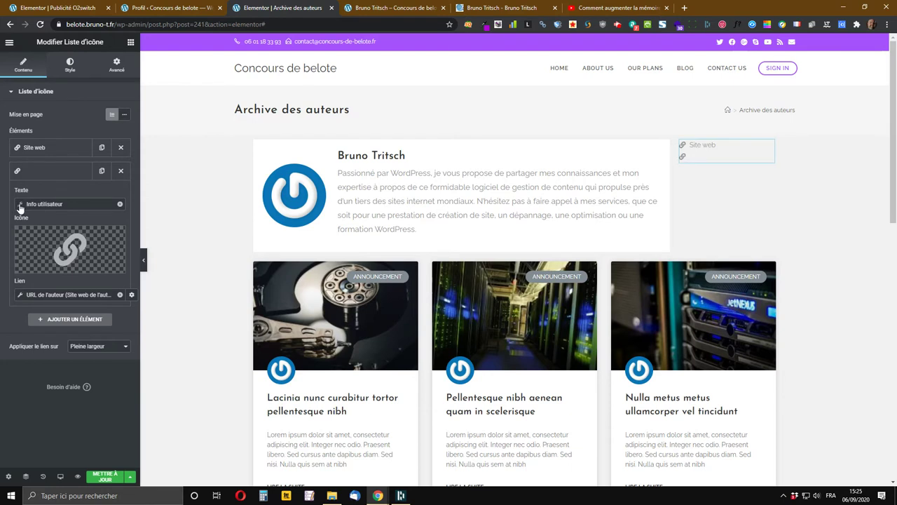
pyautogui.click(20, 208)
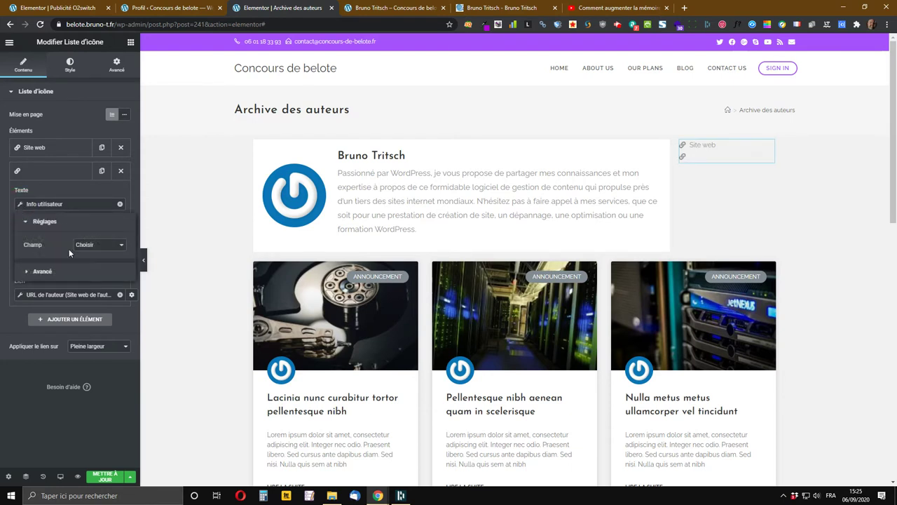
pyautogui.click(98, 245)
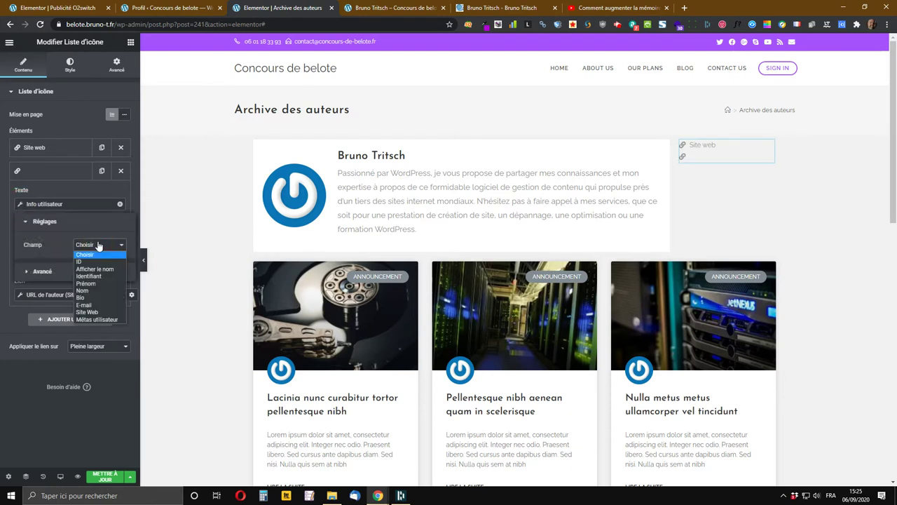
pyautogui.click(88, 312)
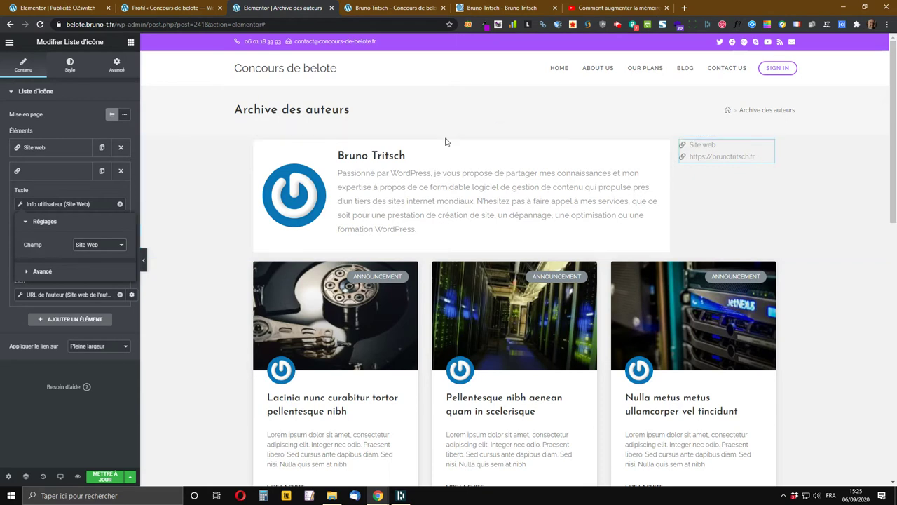
# Step: Update the template and check the second icon list item on the reloaded live author page
pyautogui.click(103, 479)
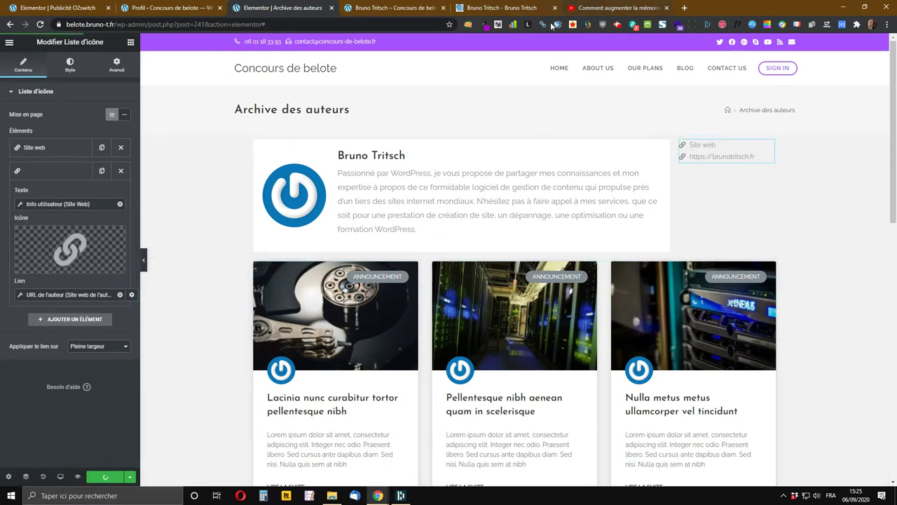
pyautogui.click(379, 5)
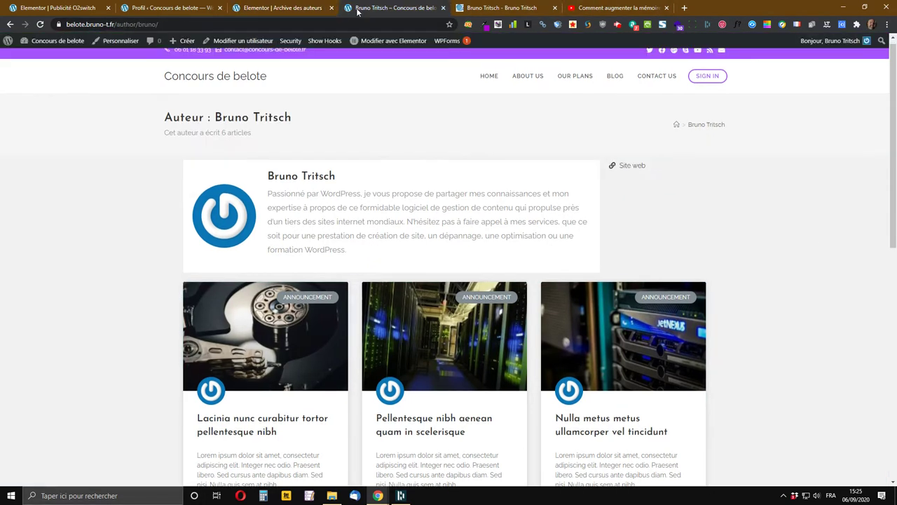
pyautogui.click(40, 25)
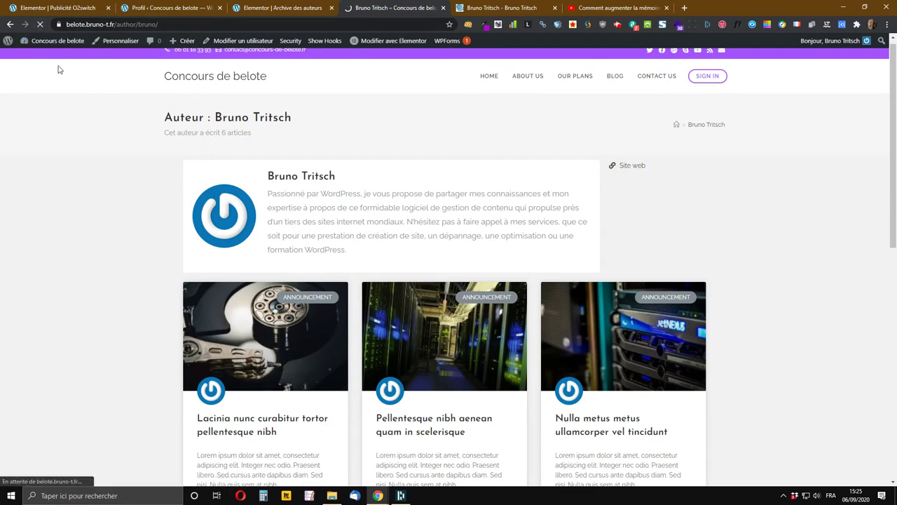
pyautogui.scroll(-2, 611, 288)
pyautogui.scroll(2, 521, 254)
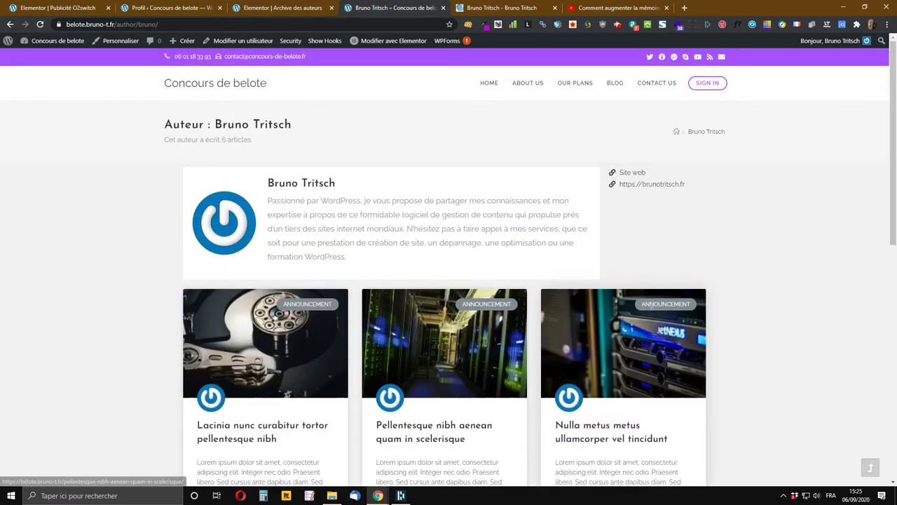
pyautogui.click(260, 8)
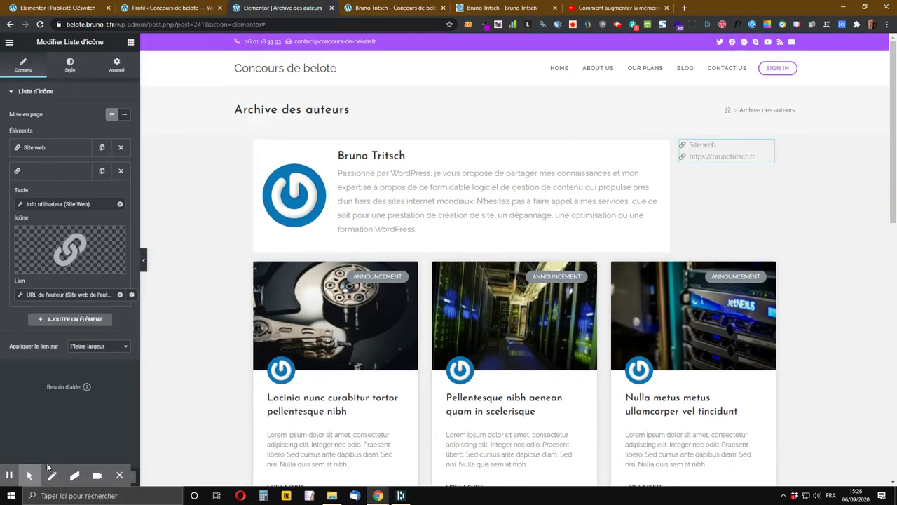
# Step: Add a third icon list item and set its text to the Info utilisateur dynamic tag with the Afficher le nom field
pyautogui.moveTo(29, 469)
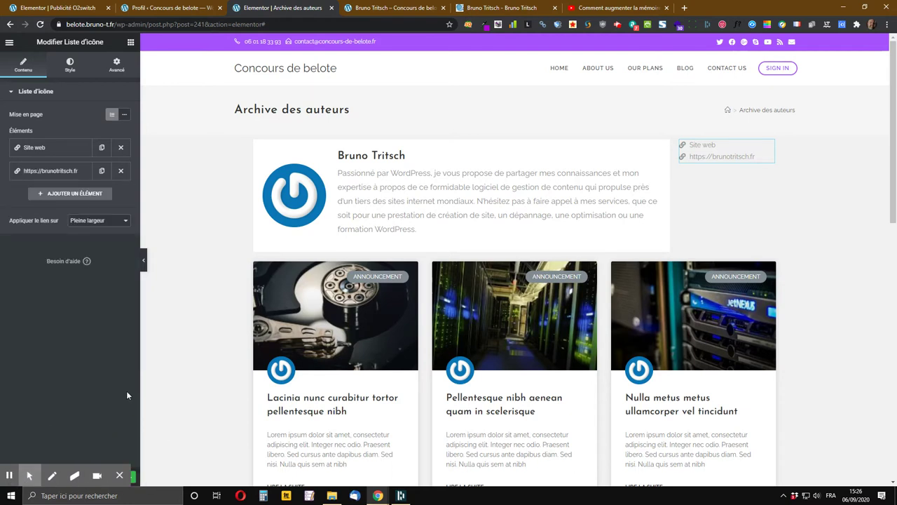
pyautogui.click(74, 196)
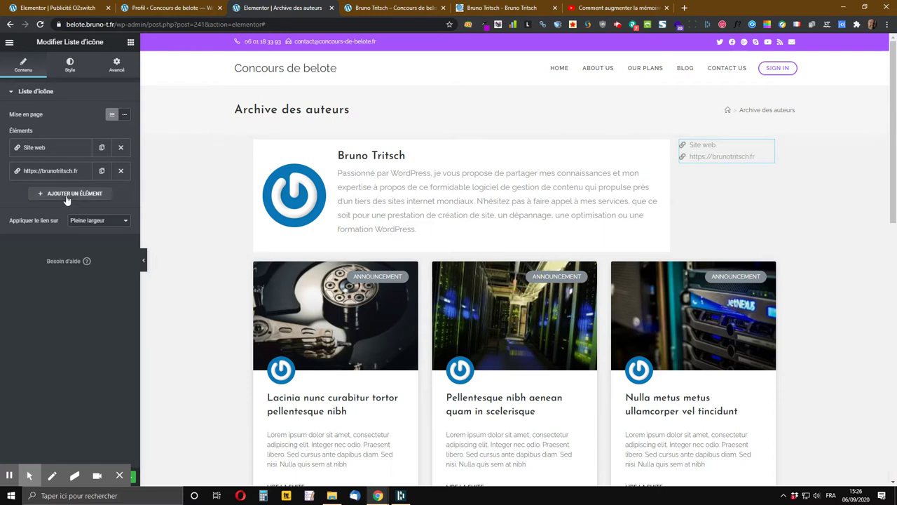
pyautogui.moveTo(59, 287)
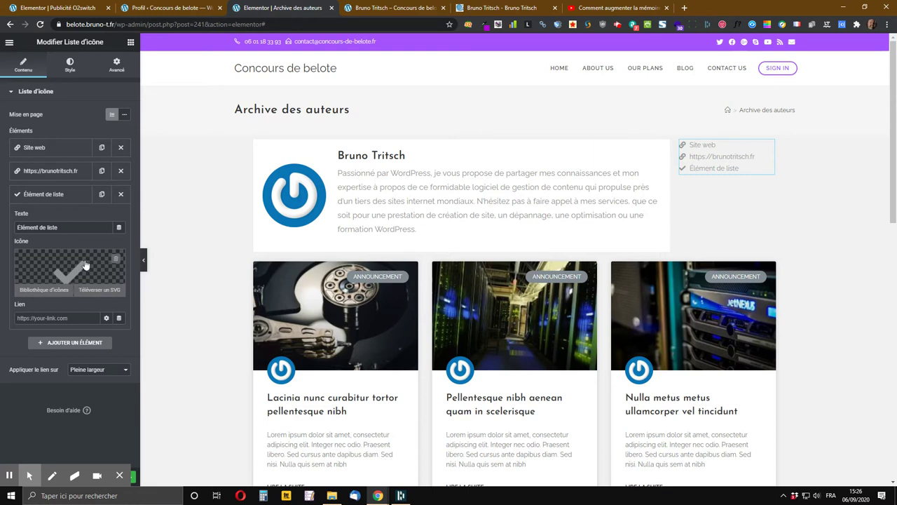
pyautogui.click(120, 228)
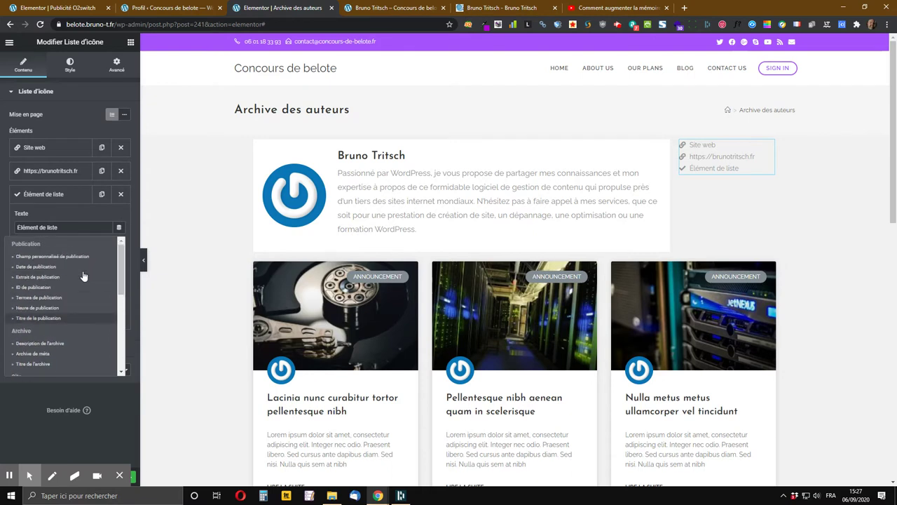
pyautogui.scroll(-3, 75, 316)
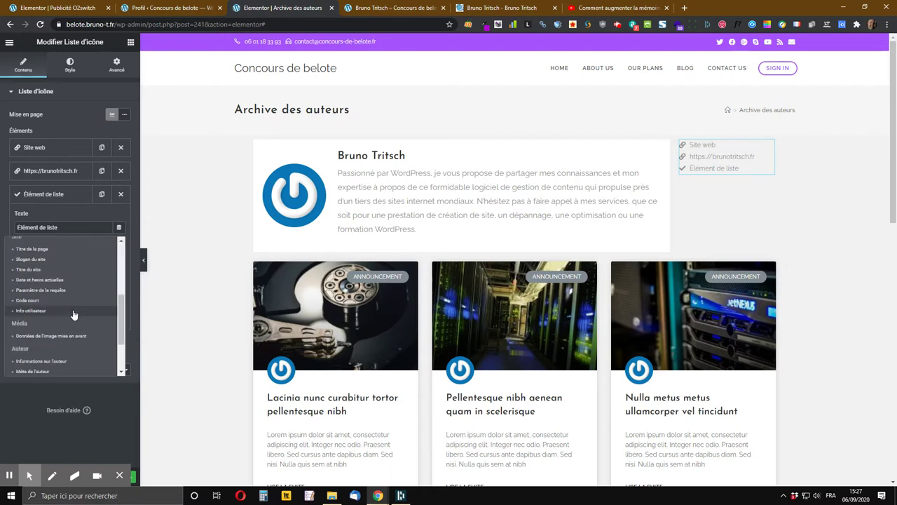
pyautogui.click(26, 311)
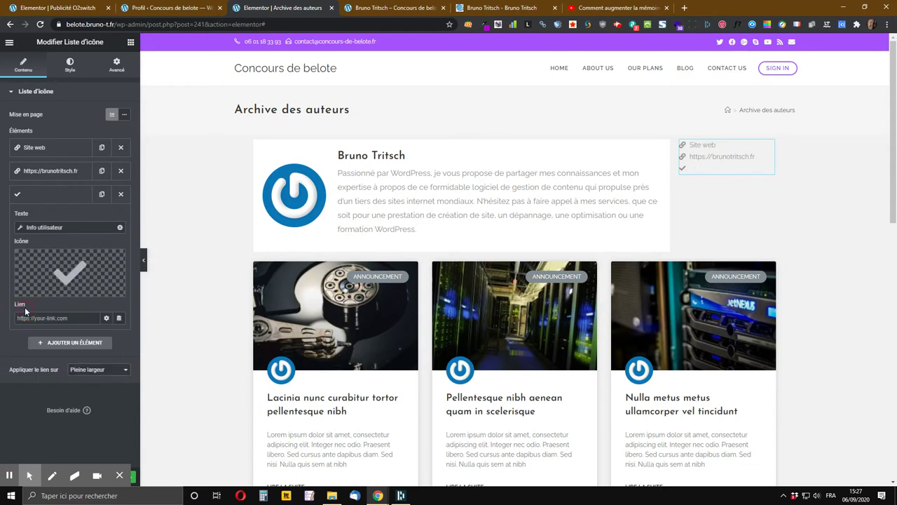
pyautogui.click(19, 227)
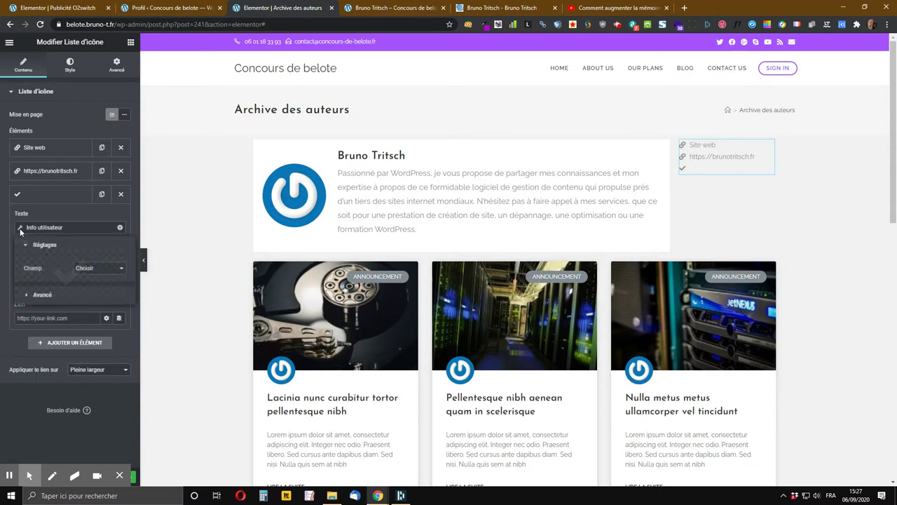
pyautogui.click(95, 269)
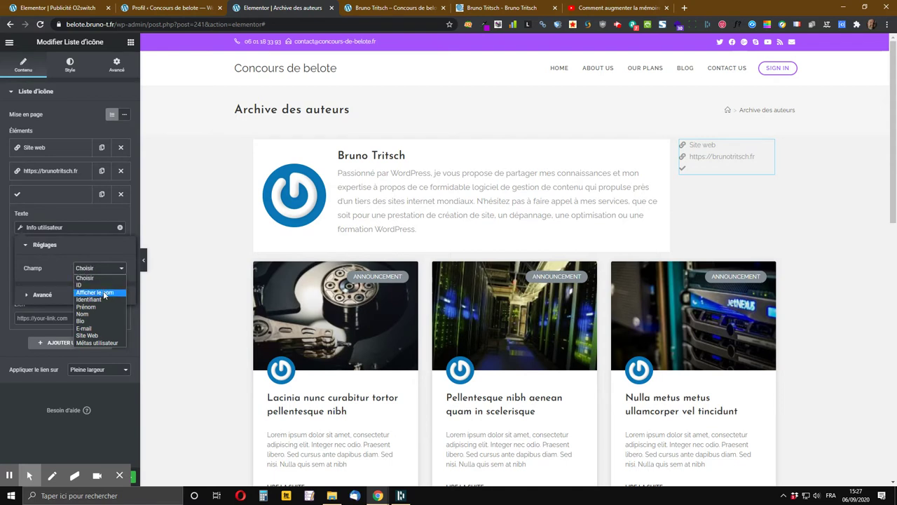
pyautogui.click(104, 293)
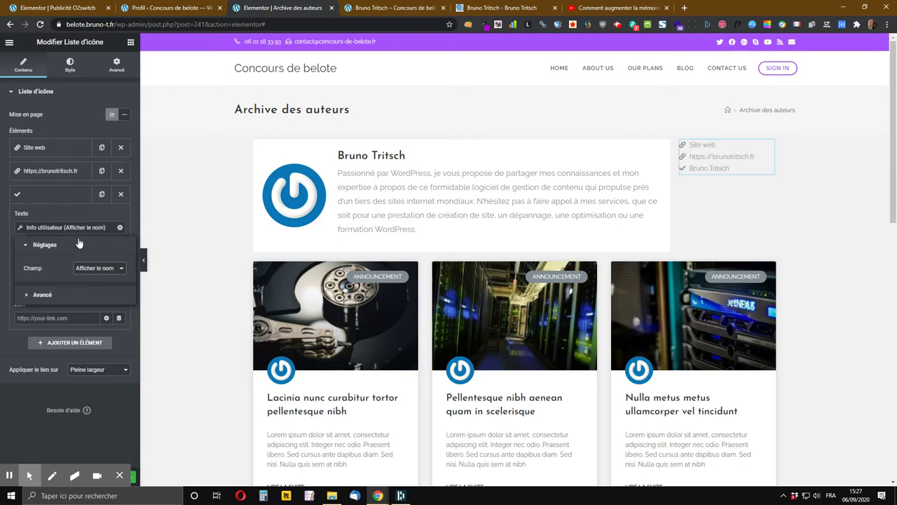
# Step: Duplicate the third icon list item and set the copy's Info utilisateur field to Prénom
pyautogui.click(60, 197)
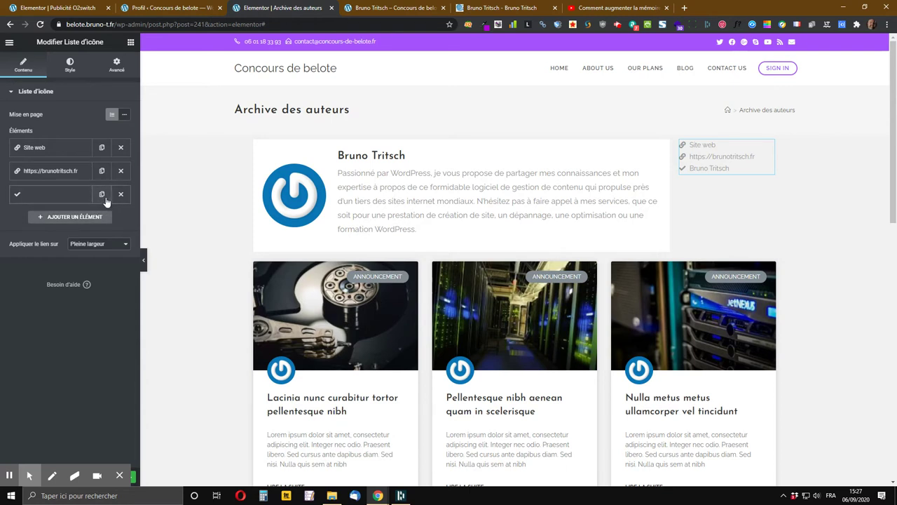
pyautogui.click(102, 194)
pyautogui.click(40, 217)
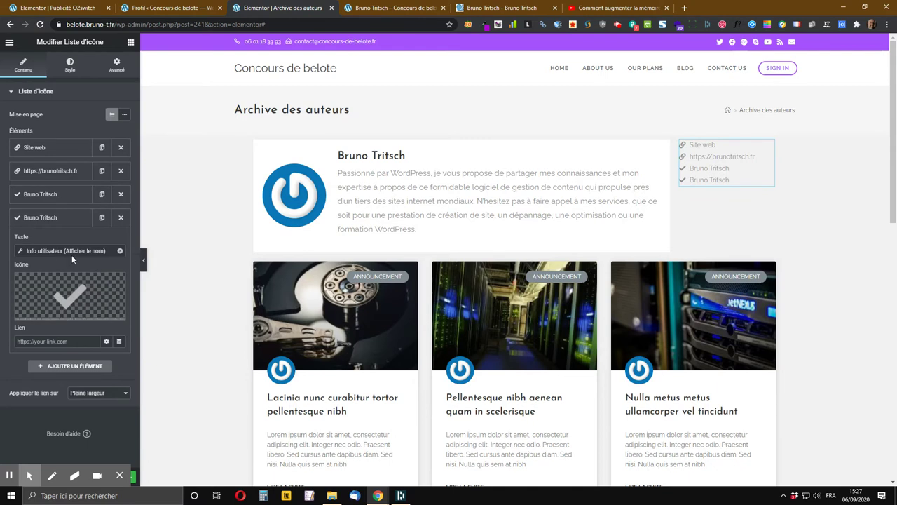
pyautogui.click(19, 251)
pyautogui.click(91, 295)
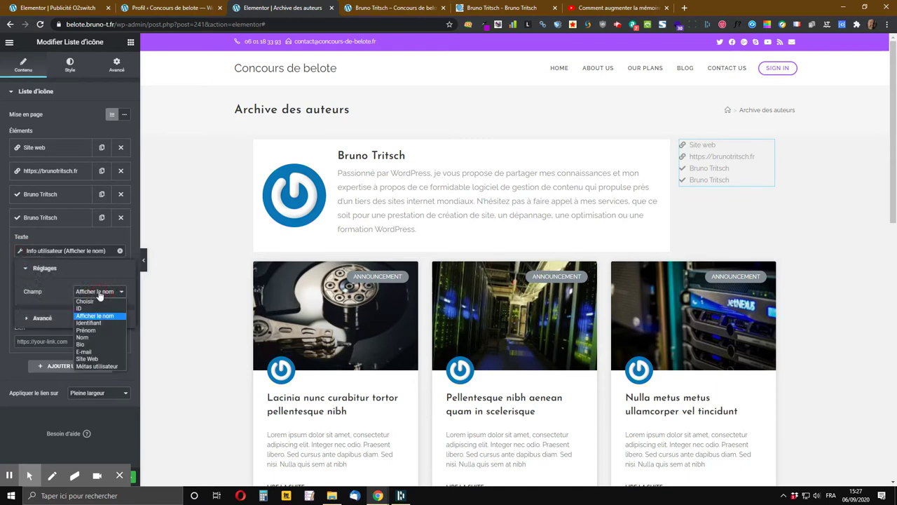
pyautogui.click(90, 330)
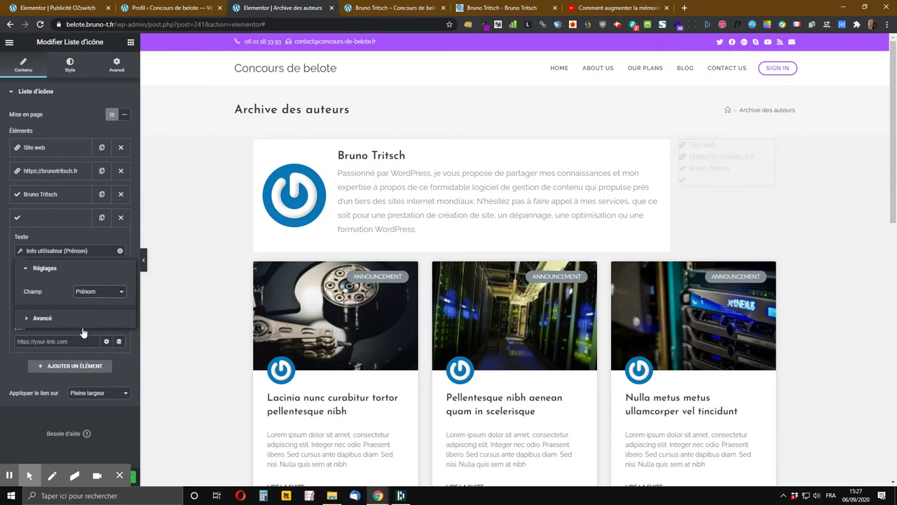
pyautogui.click(69, 225)
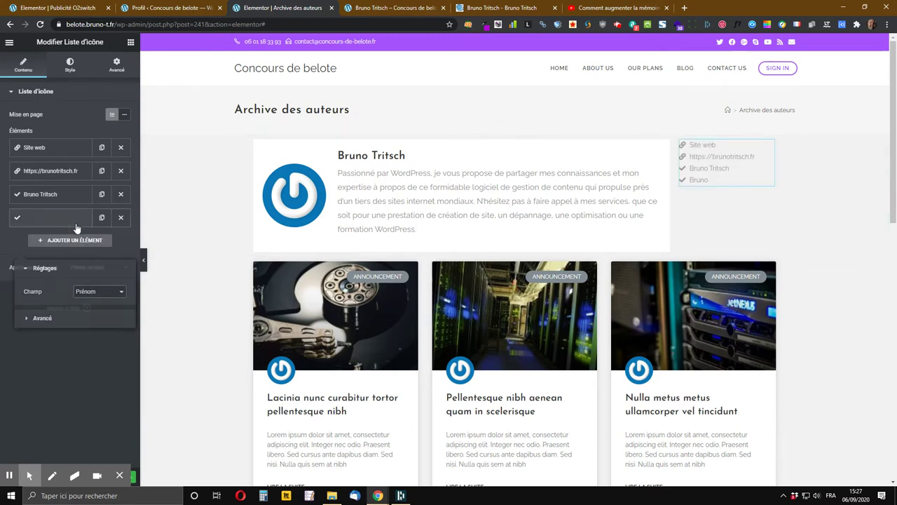
# Step: Duplicate the Prénom list item and set the copy's Info utilisateur field to Nom
pyautogui.click(102, 217)
pyautogui.click(41, 248)
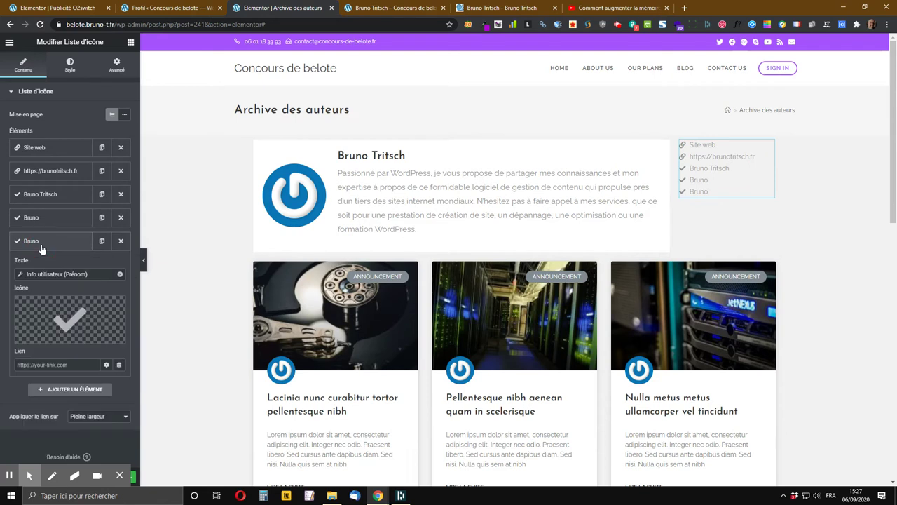
pyautogui.click(20, 274)
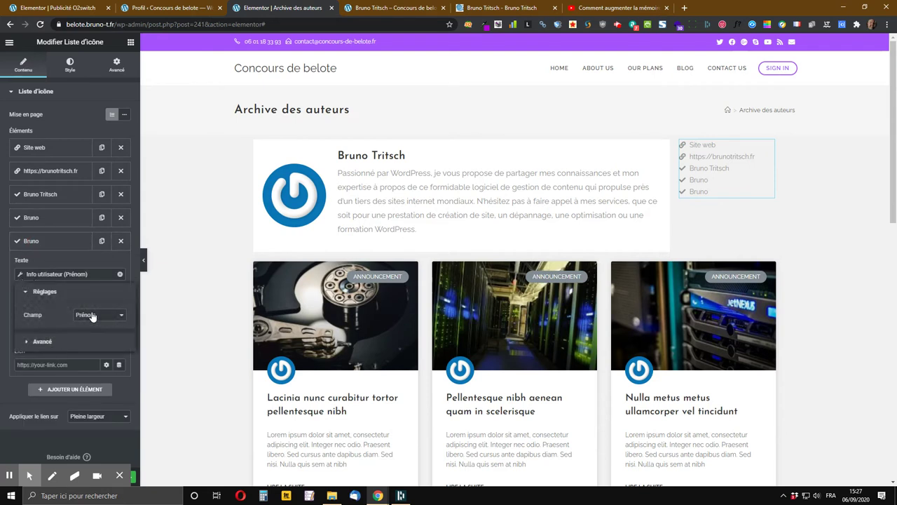
pyautogui.click(92, 316)
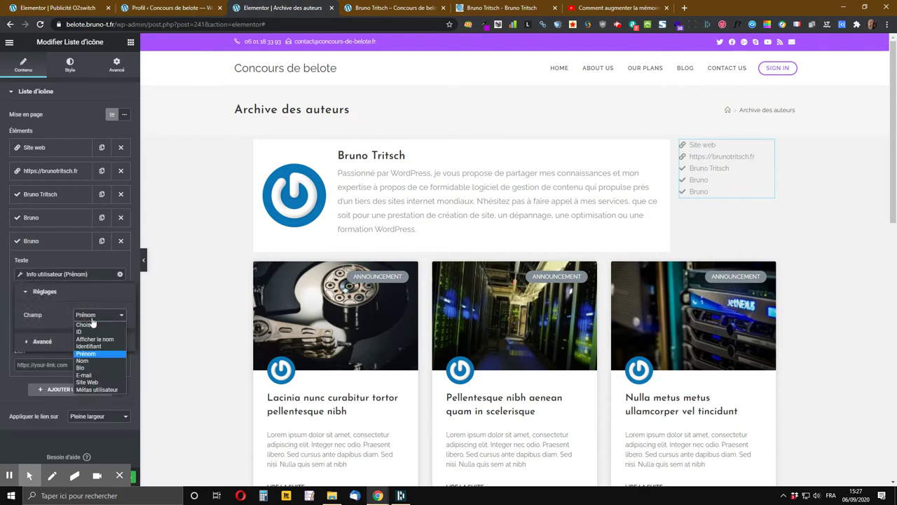
pyautogui.click(84, 360)
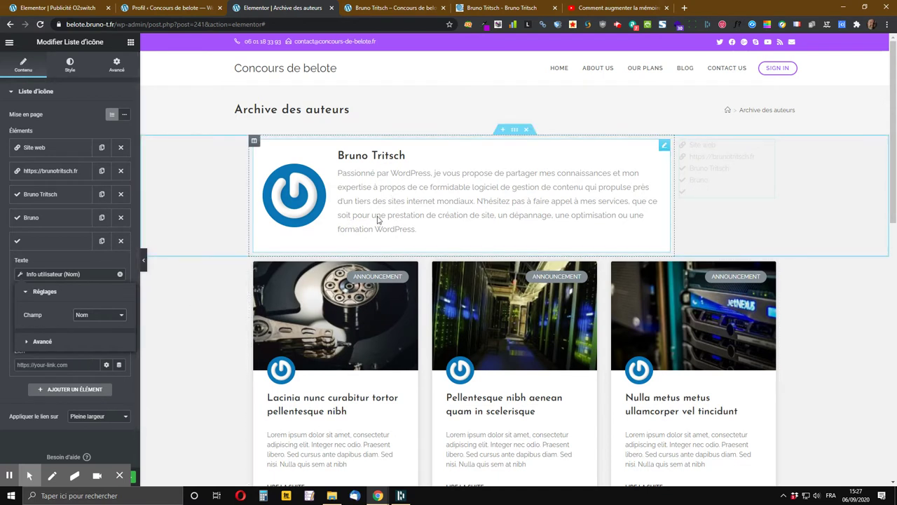
pyautogui.click(29, 242)
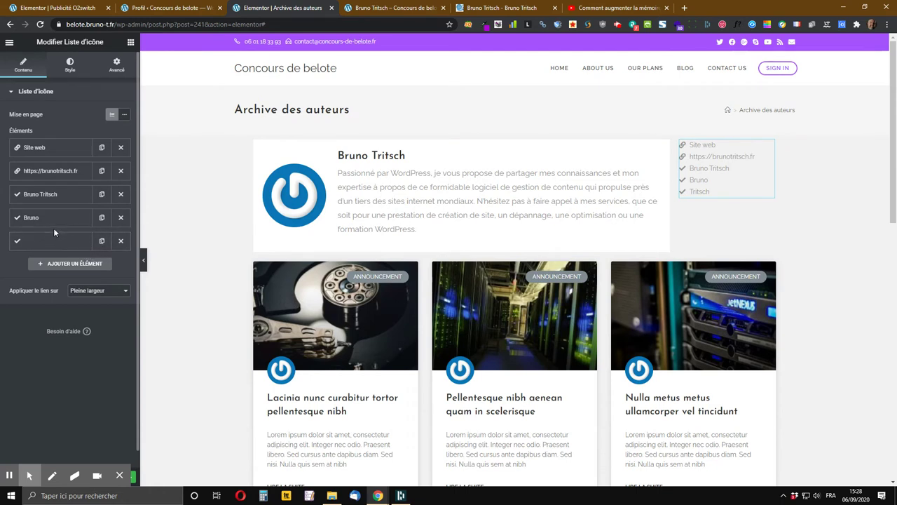
# Step: Duplicate the Nom list item and set the copy's Info utilisateur field to E-mail, after trying Métas utilisateur
pyautogui.click(102, 241)
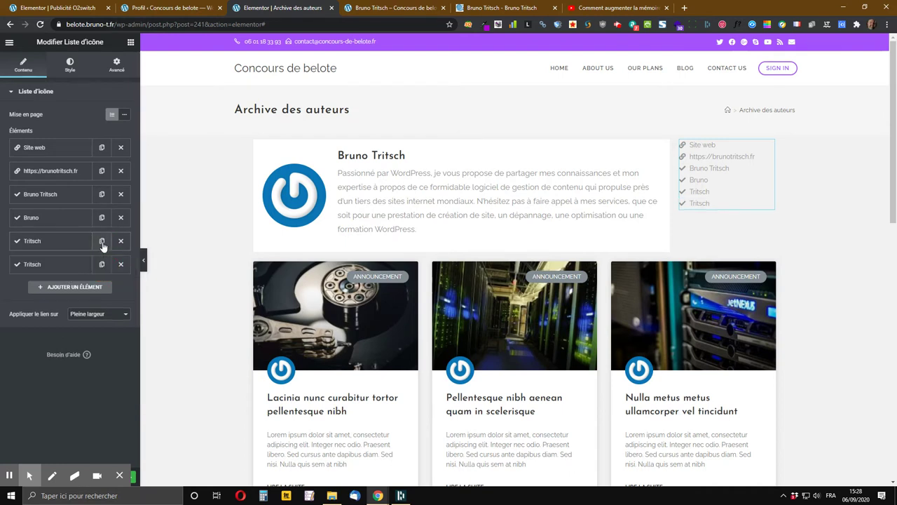
pyautogui.click(18, 266)
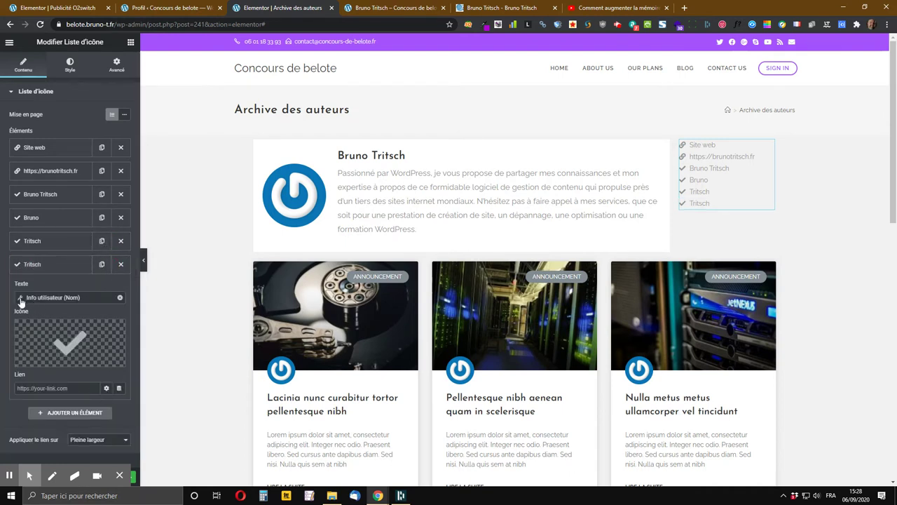
pyautogui.click(20, 299)
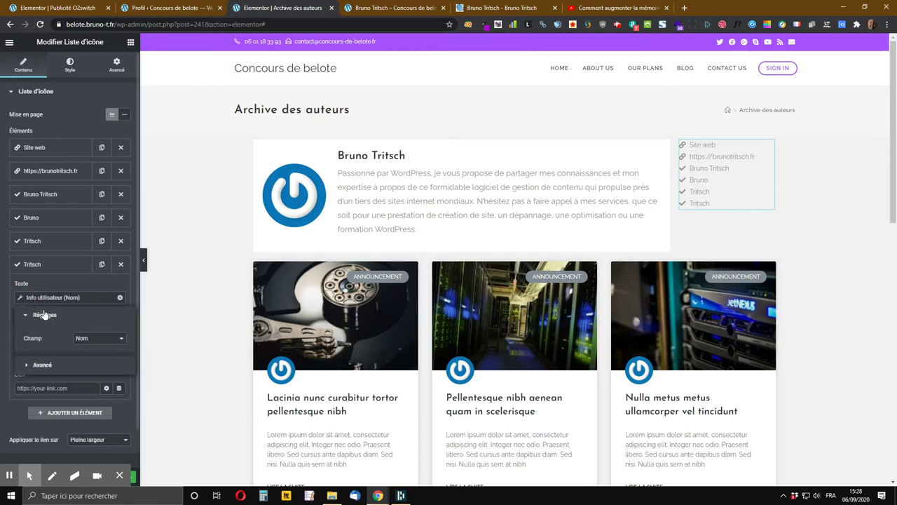
pyautogui.click(95, 339)
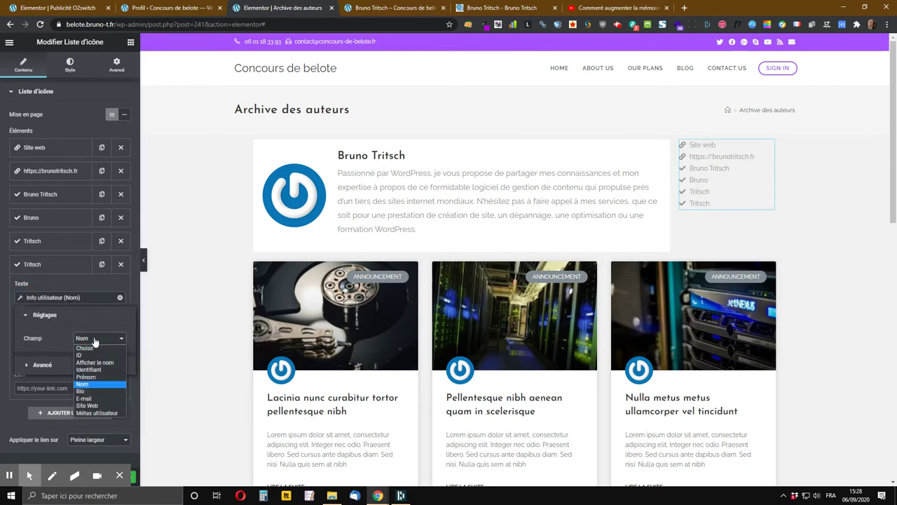
pyautogui.click(99, 413)
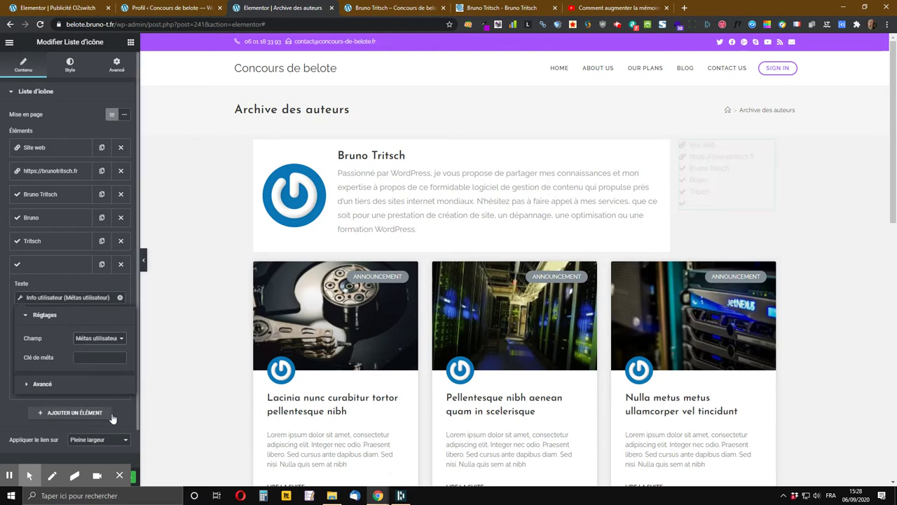
pyautogui.click(104, 339)
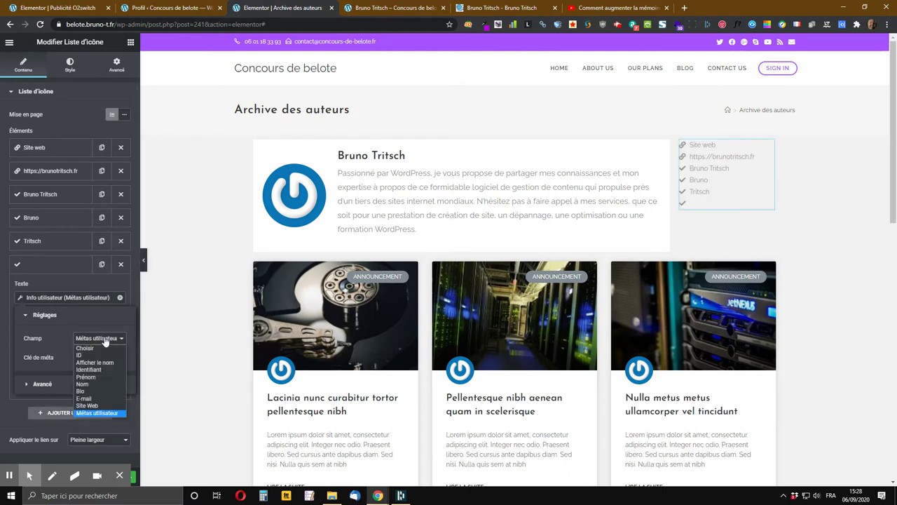
pyautogui.click(90, 399)
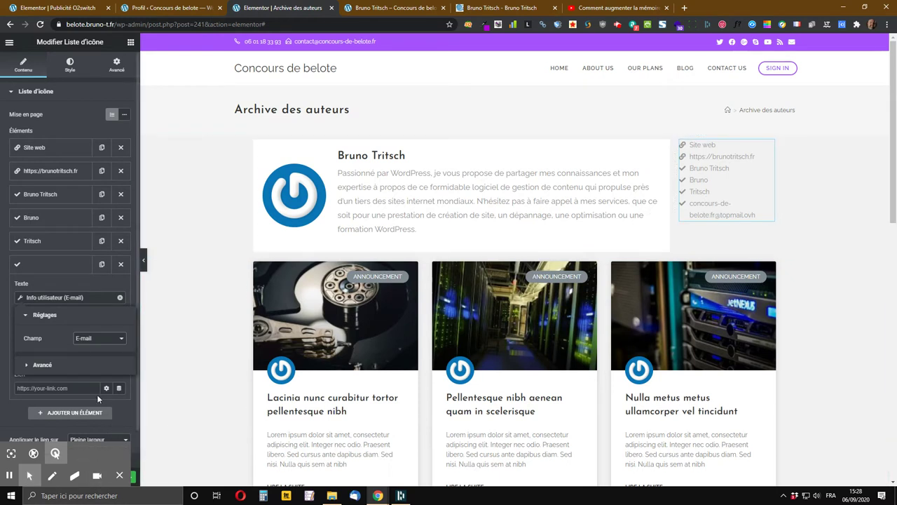
pyautogui.click(68, 269)
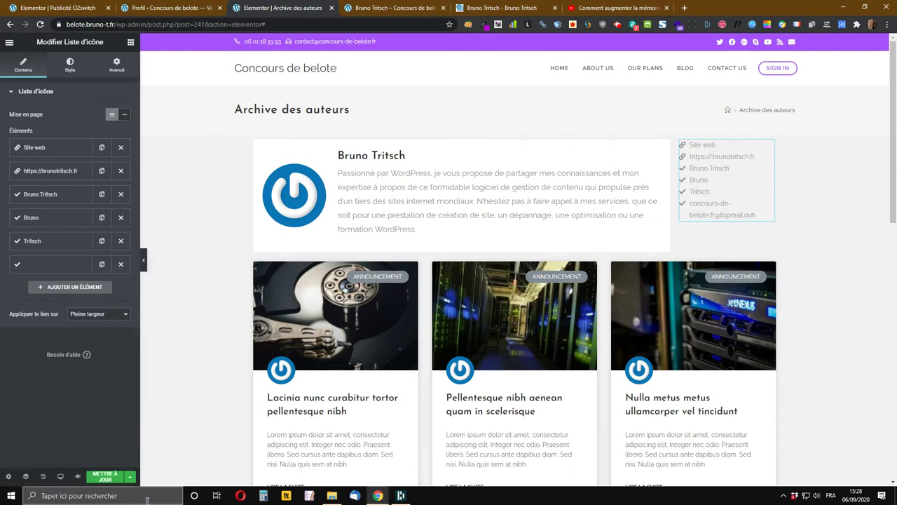
# Step: Update the template, check the full icon list on the reloaded live author page, and return to the template editor
pyautogui.click(105, 478)
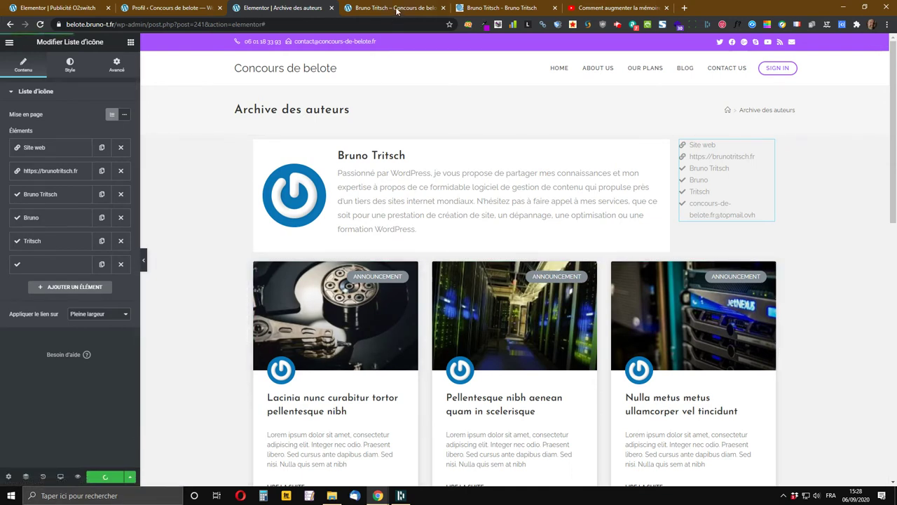
pyautogui.hotkey('ctrl', 'Tab')
pyautogui.click(40, 24)
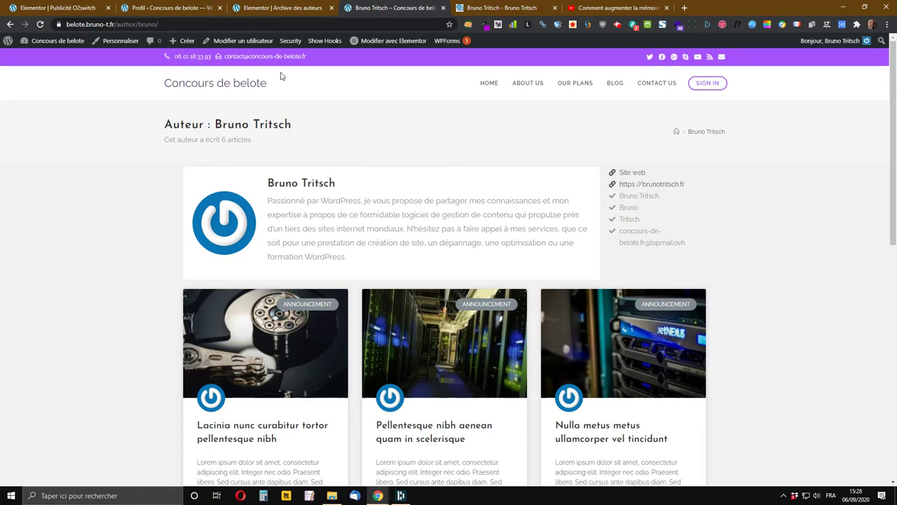
pyautogui.click(280, 7)
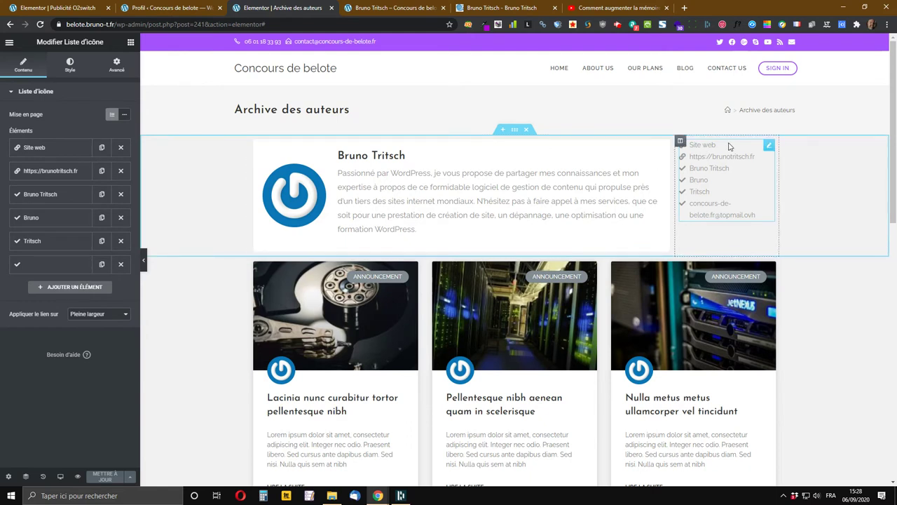
# Step: Open the icon list's style settings and set its alignment to left after trying right alignment
pyautogui.rightClick(769, 146)
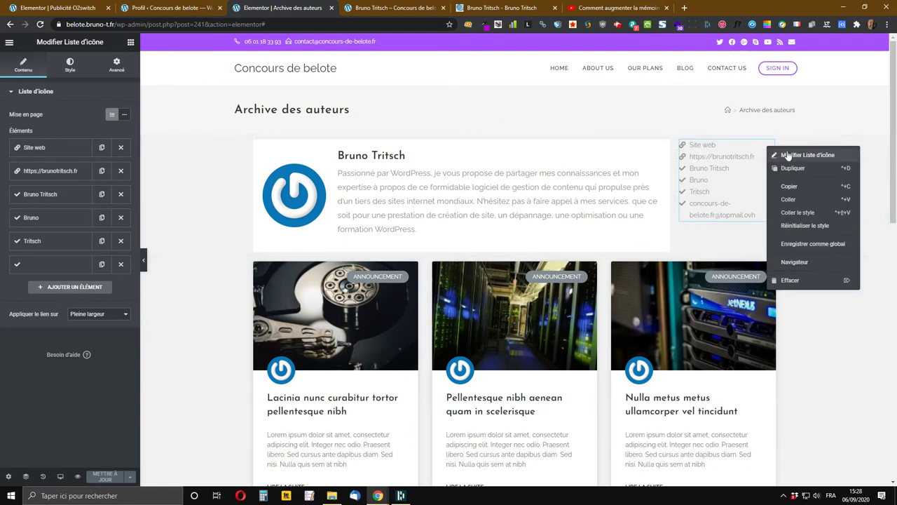
pyautogui.click(789, 152)
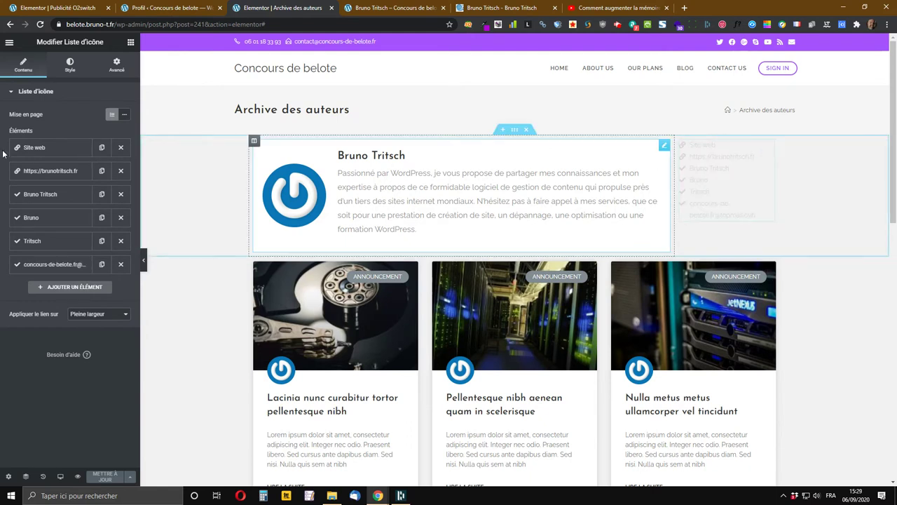
pyautogui.click(70, 65)
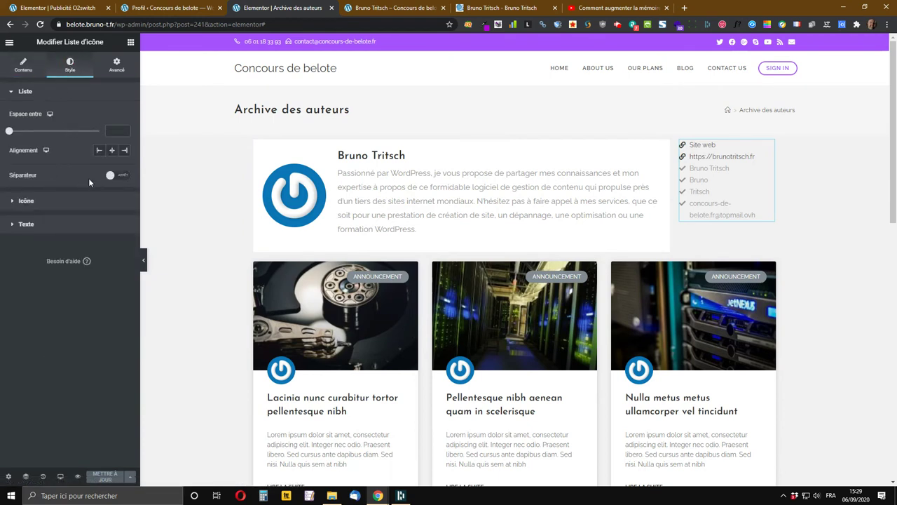
pyautogui.click(125, 151)
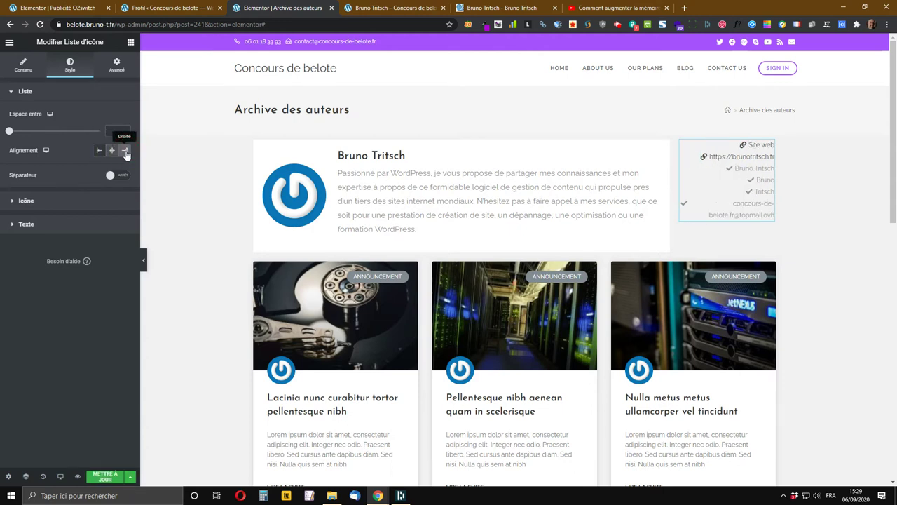
pyautogui.click(100, 151)
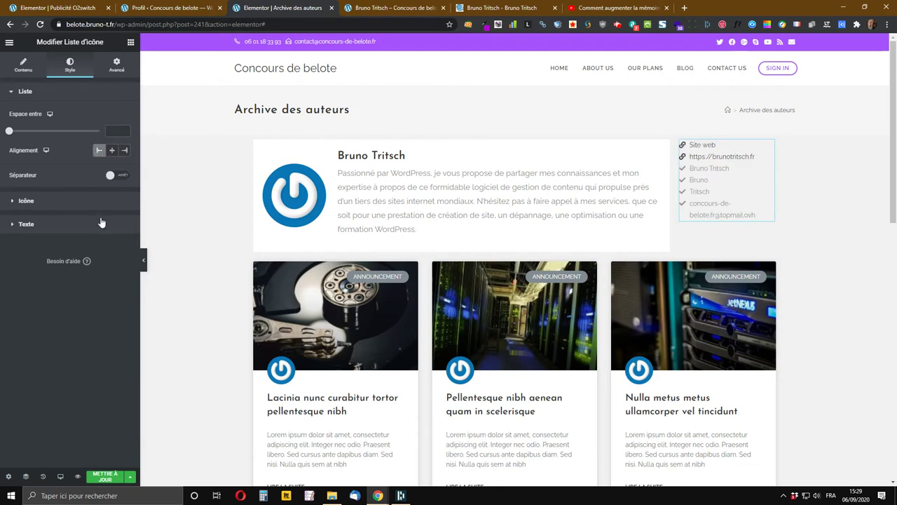
# Step: Try a separator between the list items in the Double, Pointillés and Tirets styles, and turn the separator off again
pyautogui.click(118, 175)
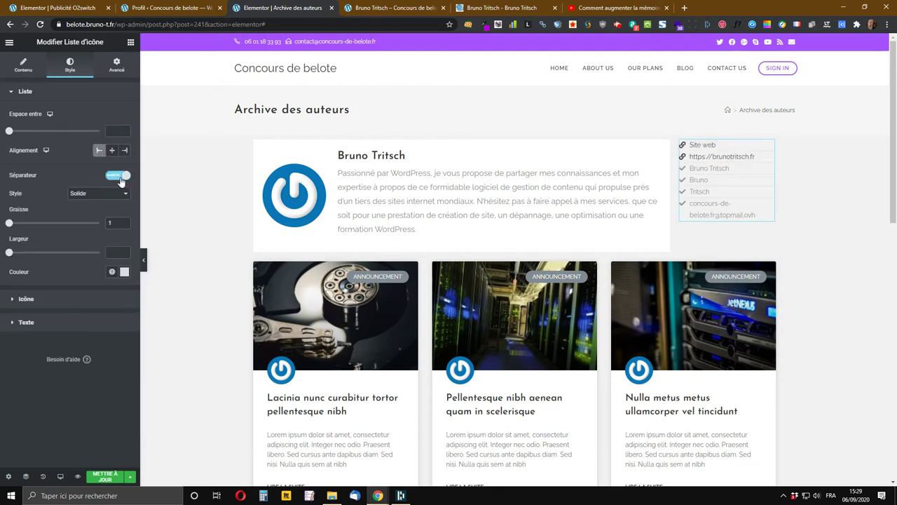
pyautogui.click(103, 198)
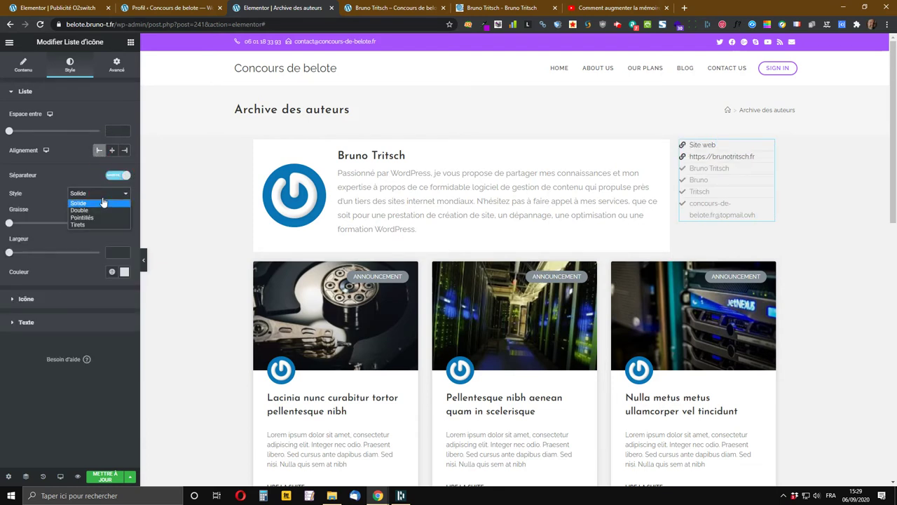
pyautogui.click(99, 210)
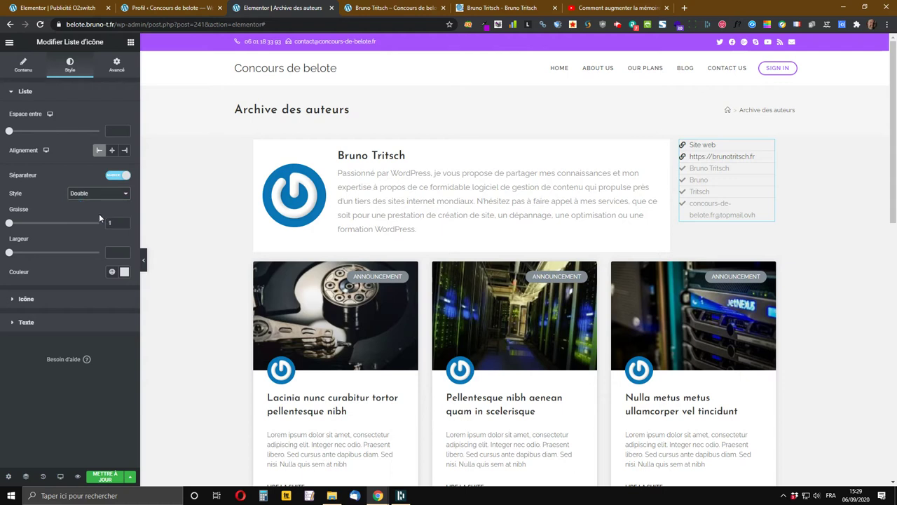
pyautogui.click(106, 196)
pyautogui.click(100, 218)
pyautogui.click(105, 197)
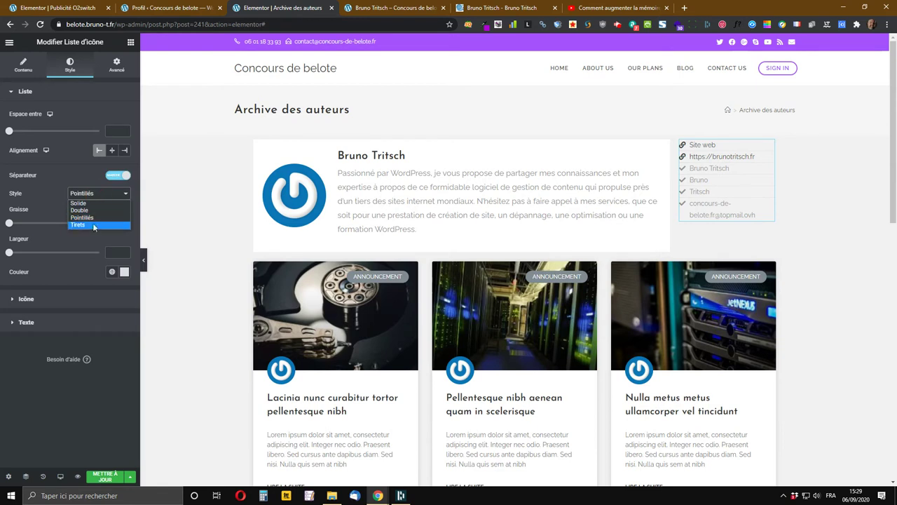
pyautogui.click(92, 224)
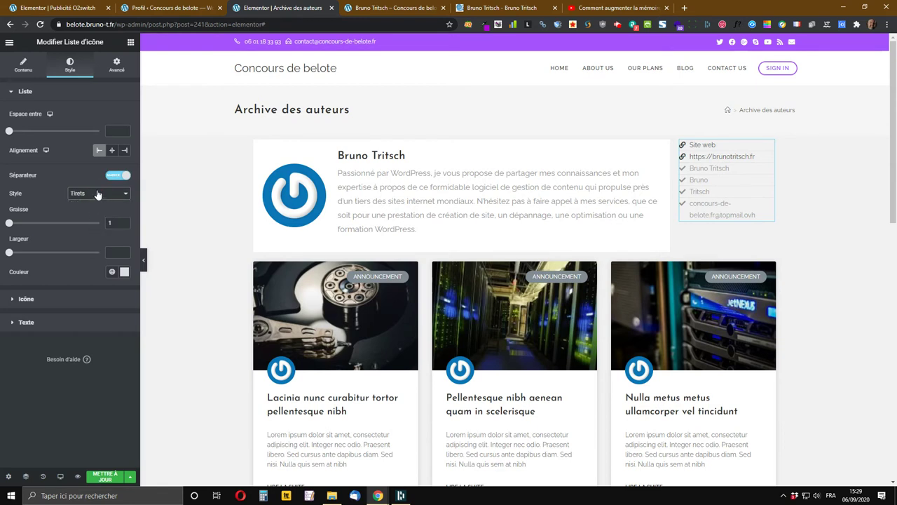
pyautogui.click(117, 175)
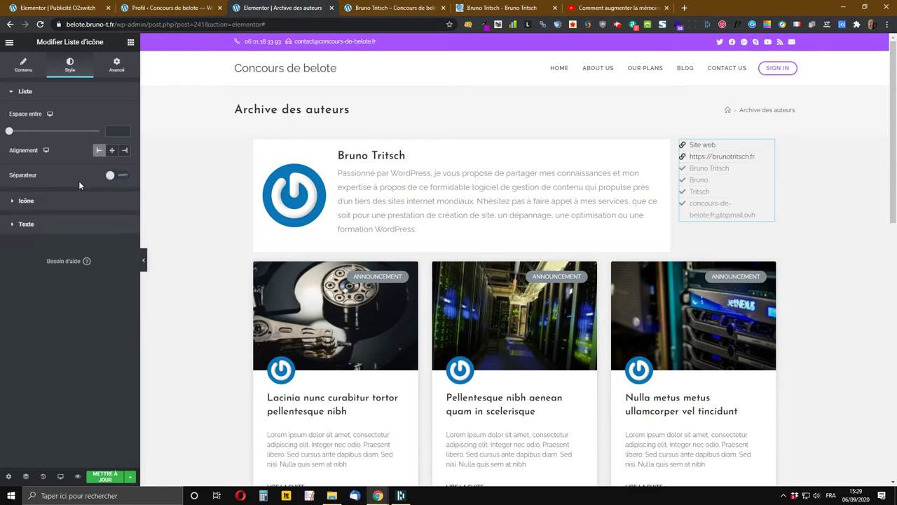
# Step: Look through the global colours offered for the list icons' colour without choosing one
pyautogui.click(44, 202)
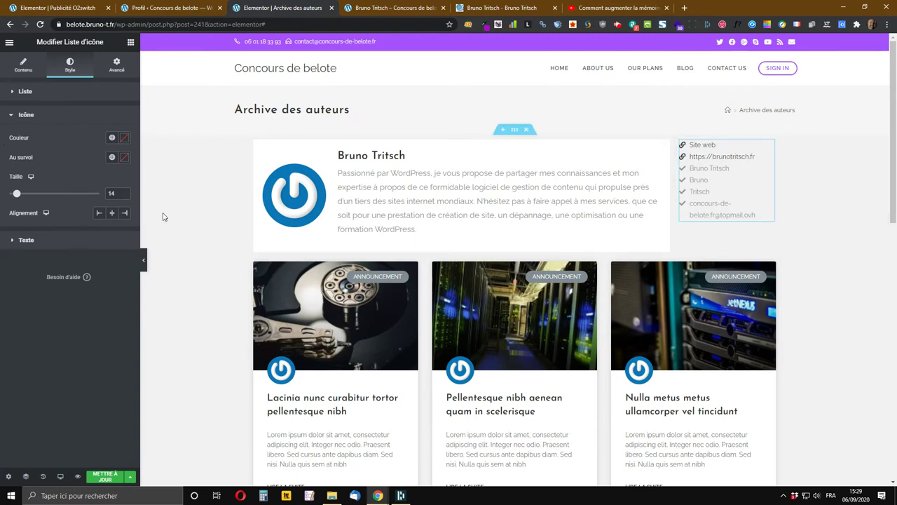
pyautogui.click(113, 139)
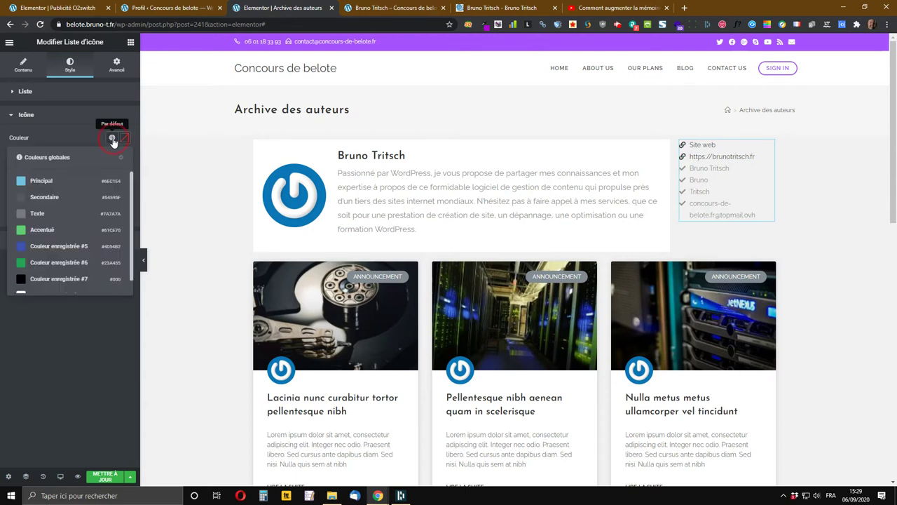
pyautogui.click(112, 139)
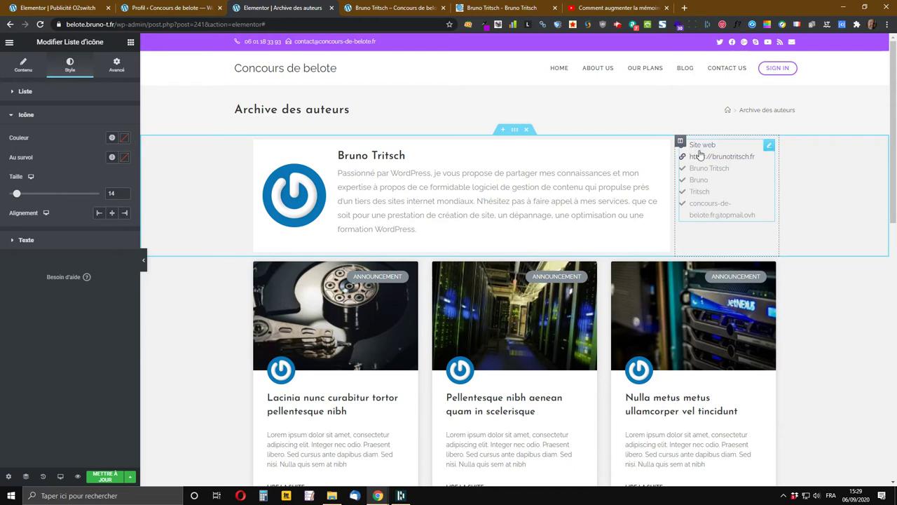
# Step: Check the icon list on the live author page, then look at the list's text style settings in the template editor
pyautogui.click(395, 8)
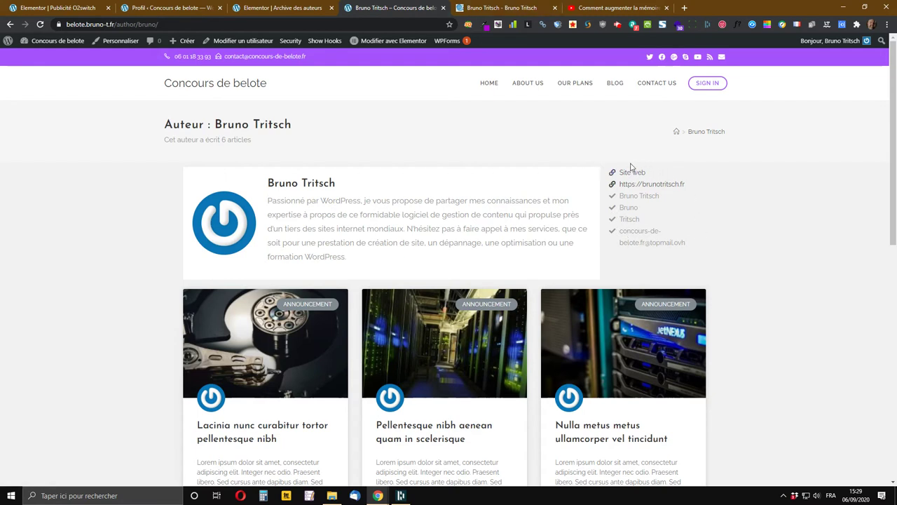
pyautogui.click(309, 6)
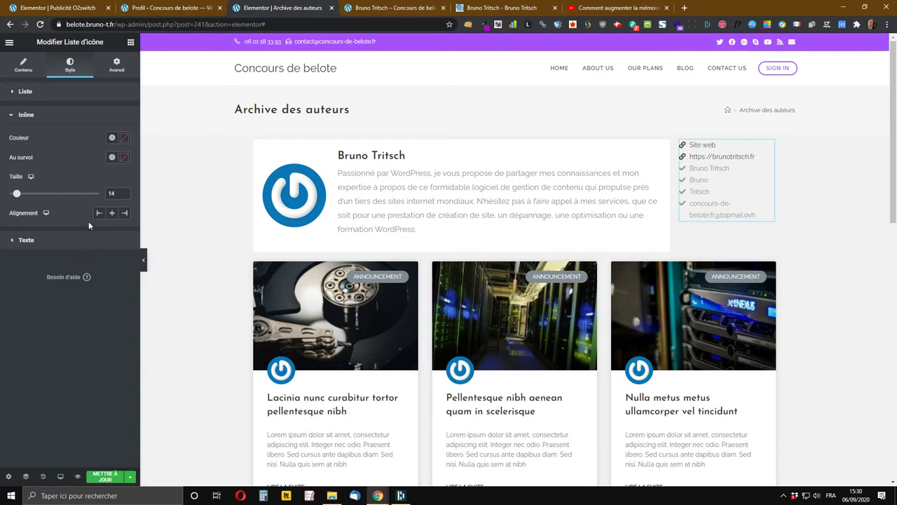
pyautogui.click(58, 240)
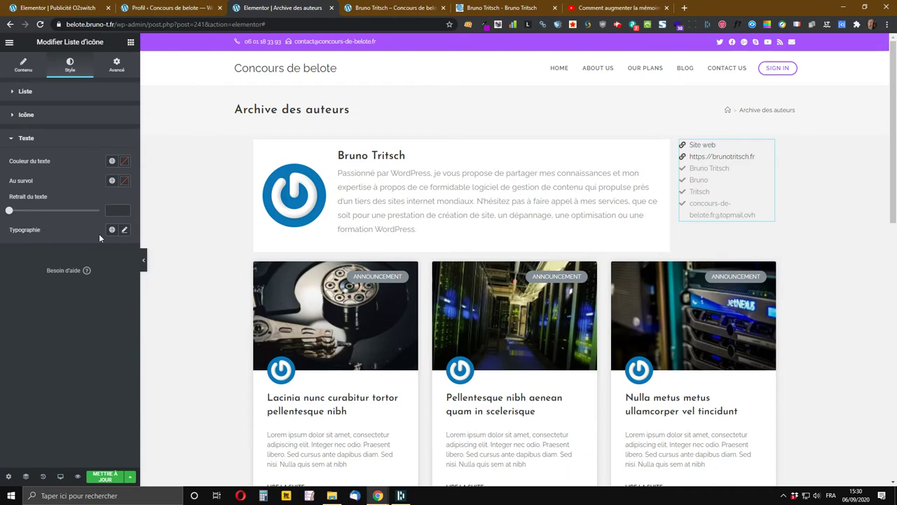
# Step: Set the icon list's inner margin to 20 px on all four sides
pyautogui.click(117, 68)
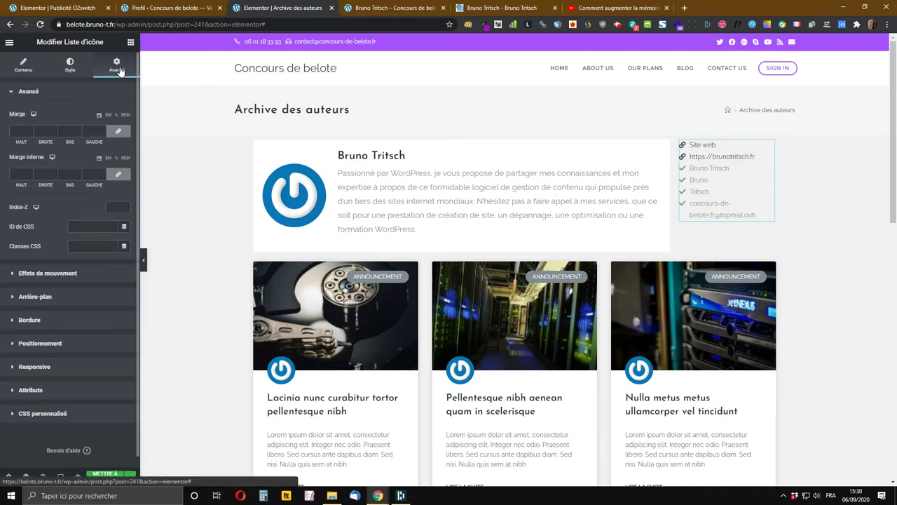
pyautogui.click(14, 173)
pyautogui.write('20')
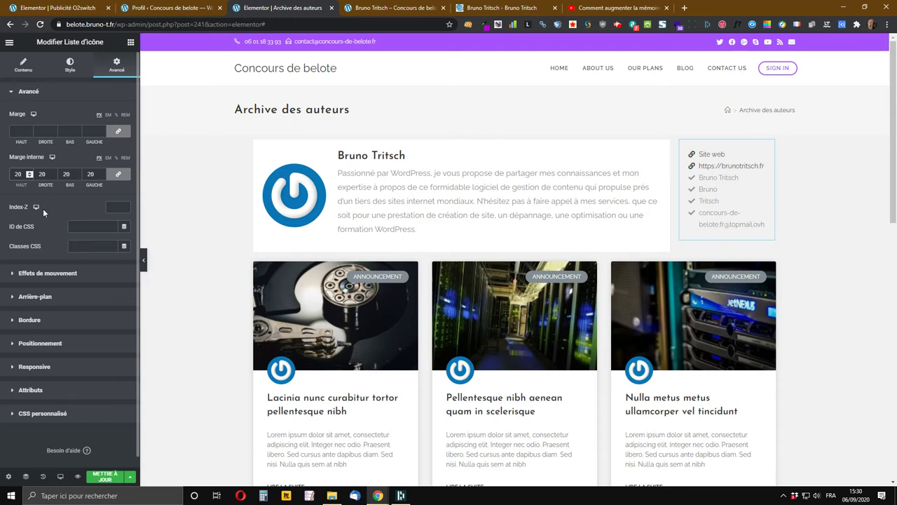
# Step: Give the icon list a classic background in the white global colour
pyautogui.click(28, 297)
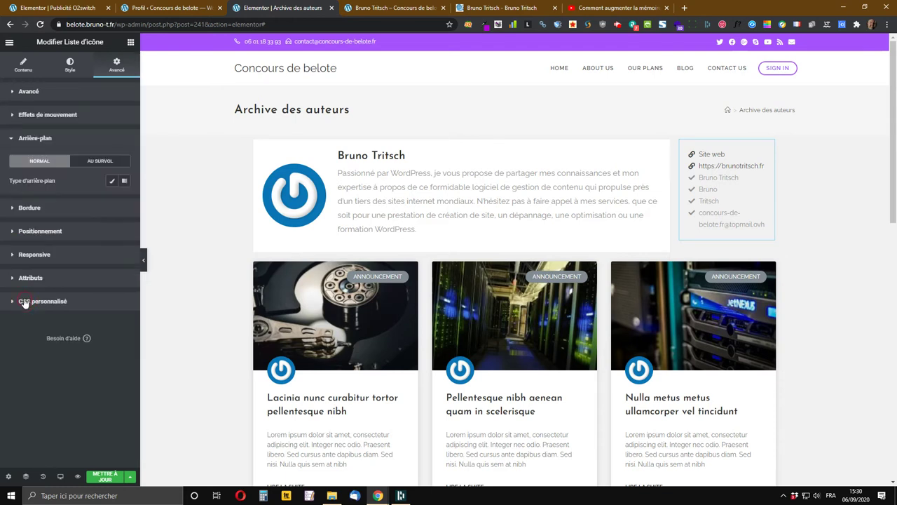
pyautogui.click(112, 181)
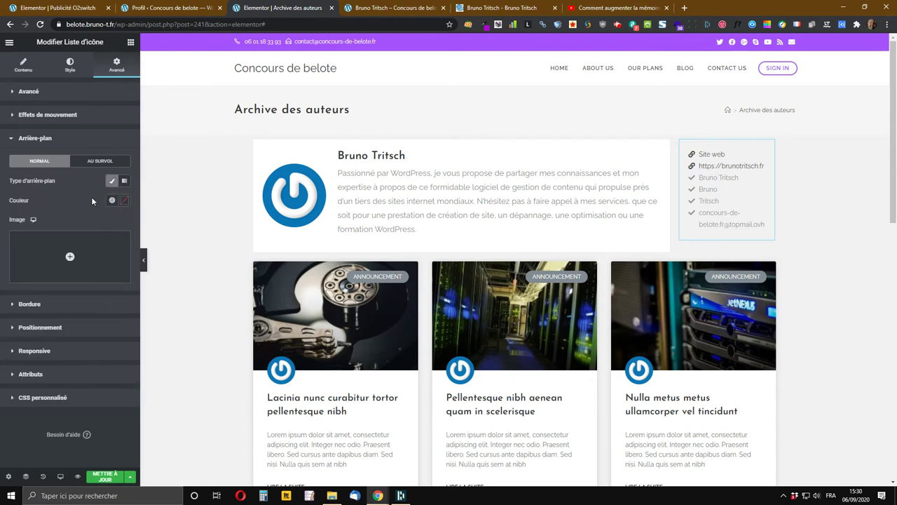
pyautogui.click(111, 201)
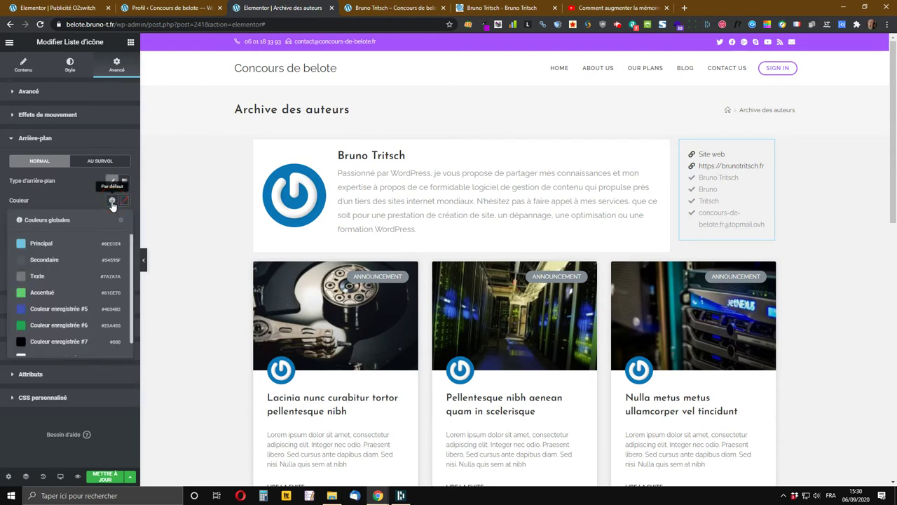
pyautogui.scroll(-1, 37, 351)
pyautogui.click(40, 344)
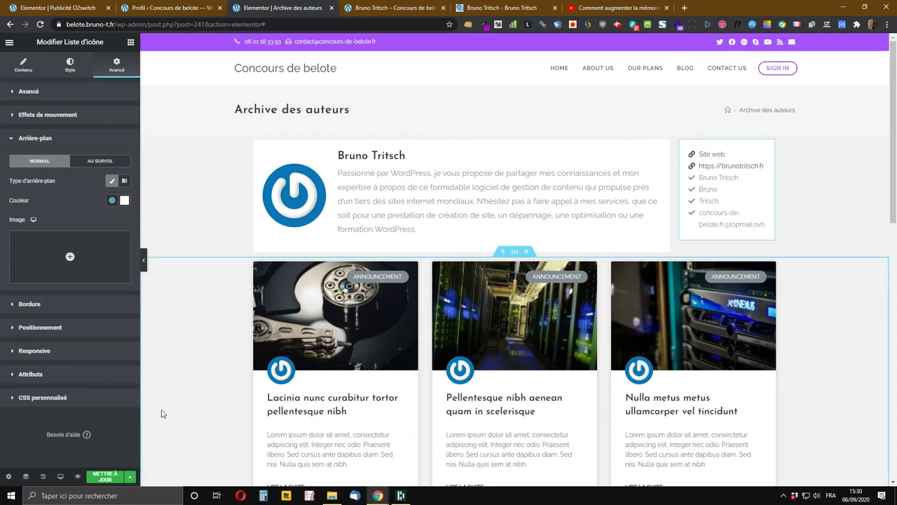
# Step: Update the template, check the icon list's padding and background on the reloaded live author page, and return to the editor
pyautogui.click(105, 479)
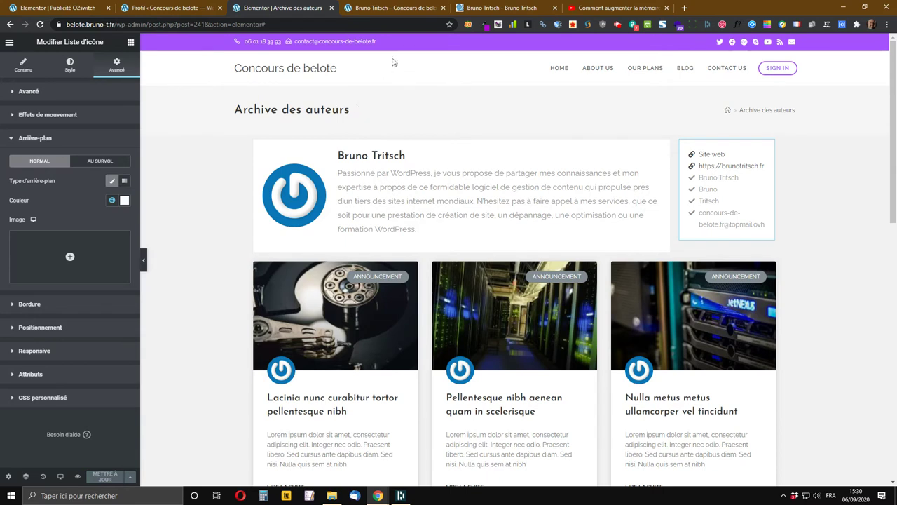
pyautogui.click(379, 8)
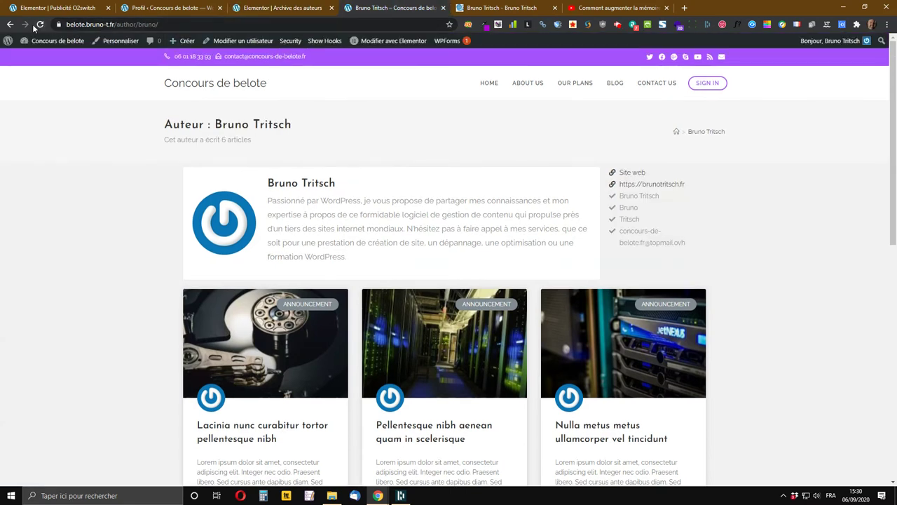
pyautogui.click(39, 24)
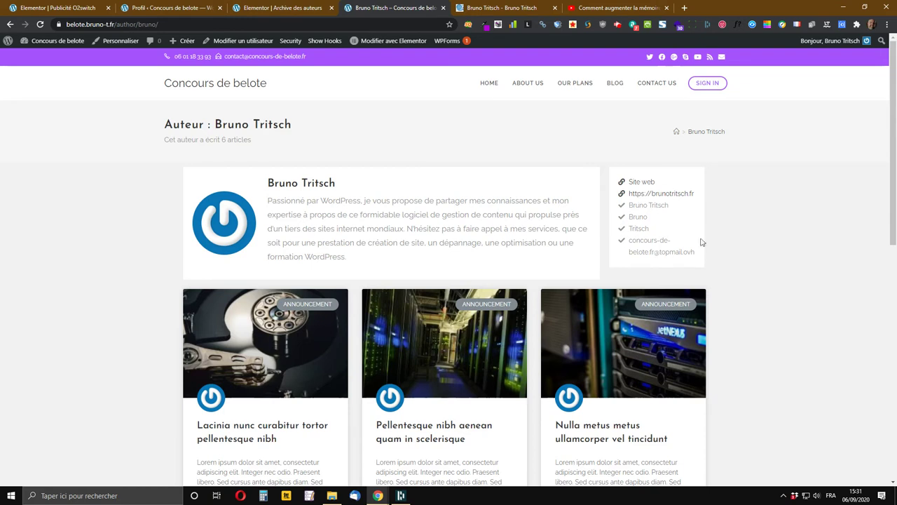
pyautogui.click(256, 5)
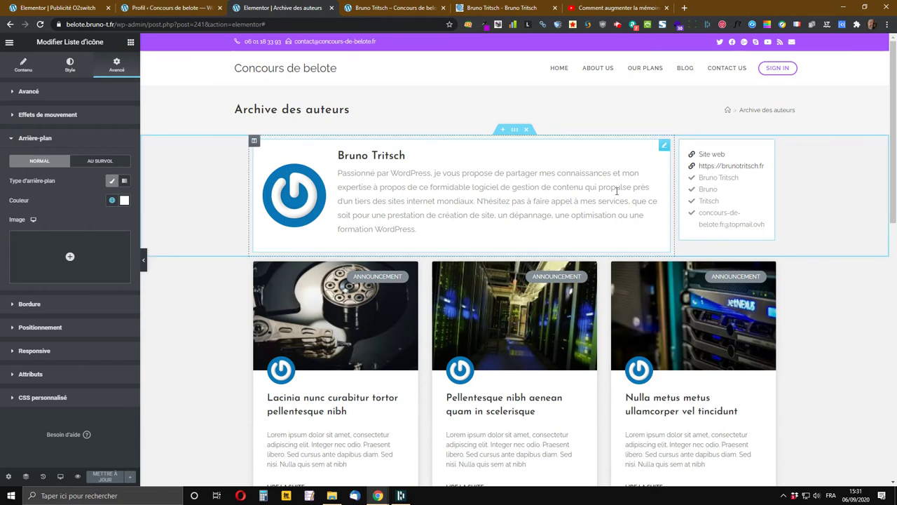
# Step: Set the vertical alignment of the section holding the author box and icon list to Milieu
pyautogui.click(515, 132)
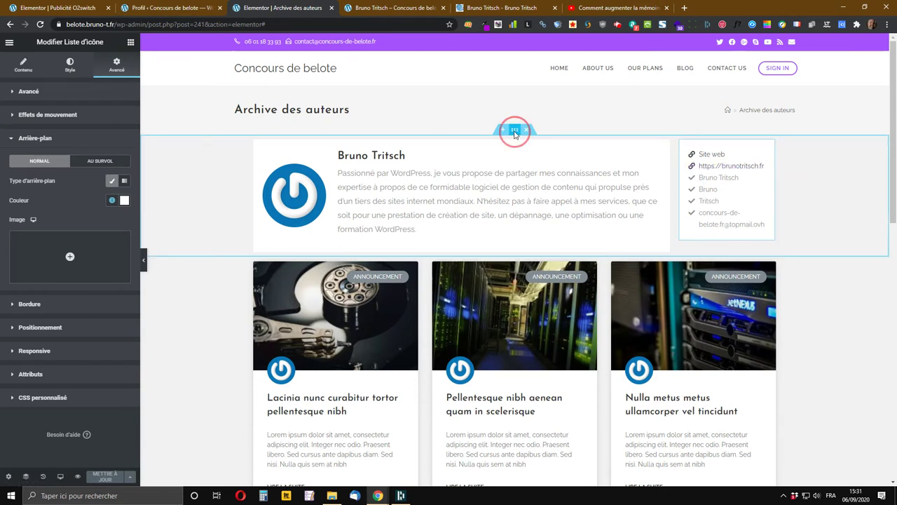
pyautogui.rightClick(515, 133)
pyautogui.click(553, 141)
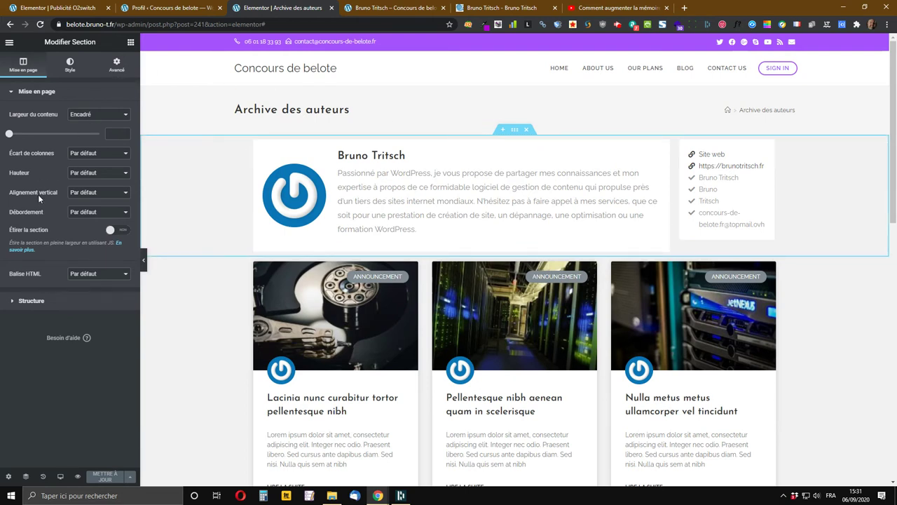
pyautogui.click(78, 196)
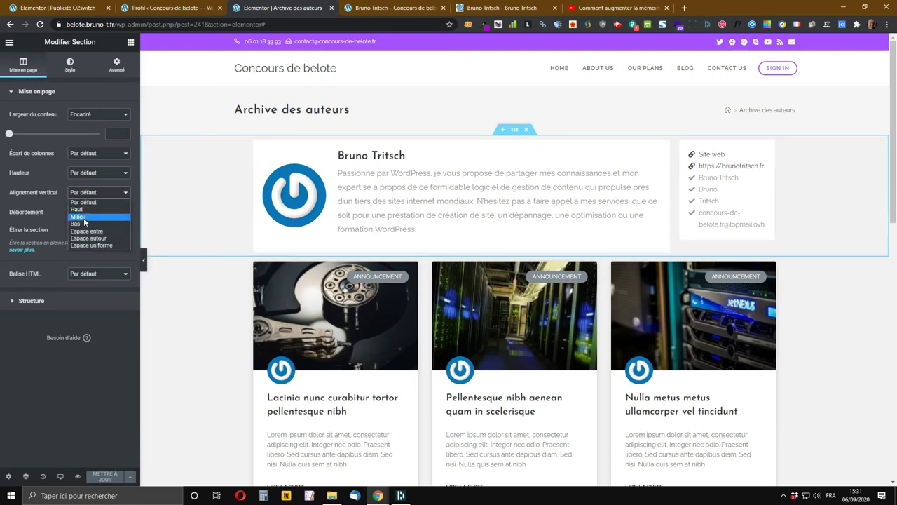
pyautogui.click(83, 218)
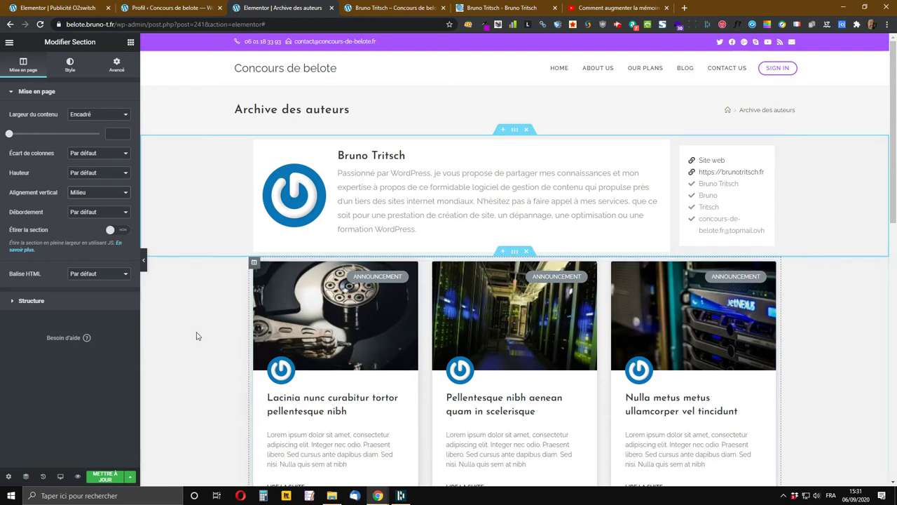
# Step: Update the template, check the section's vertical alignment on the reloaded live author page, and return to the editor
pyautogui.click(107, 477)
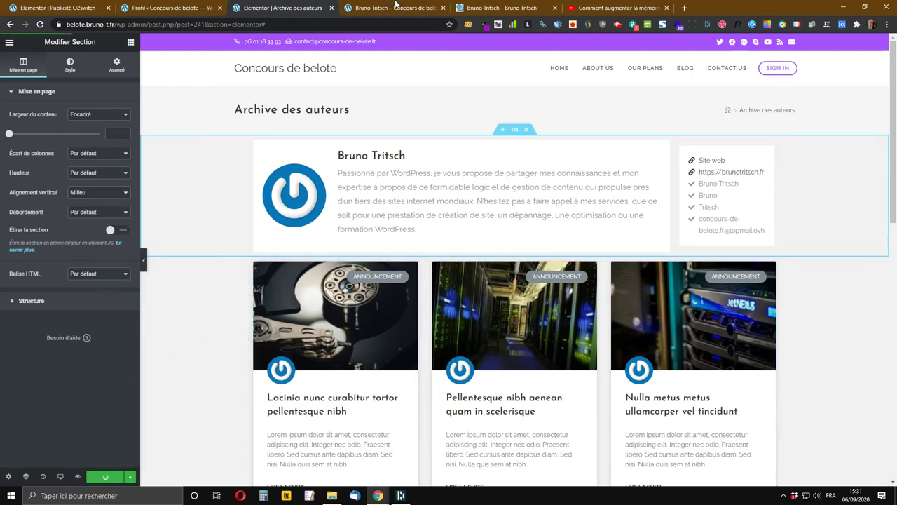
pyautogui.click(395, 7)
pyautogui.click(40, 24)
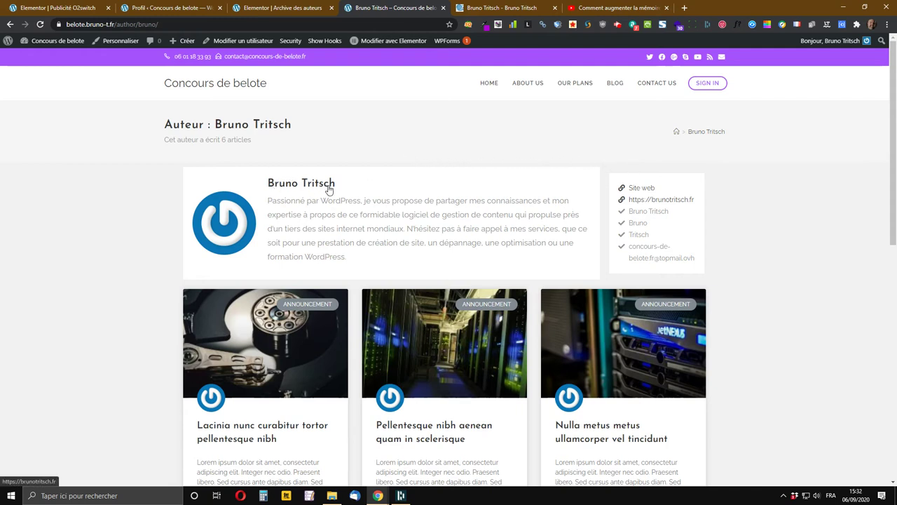
pyautogui.click(267, 7)
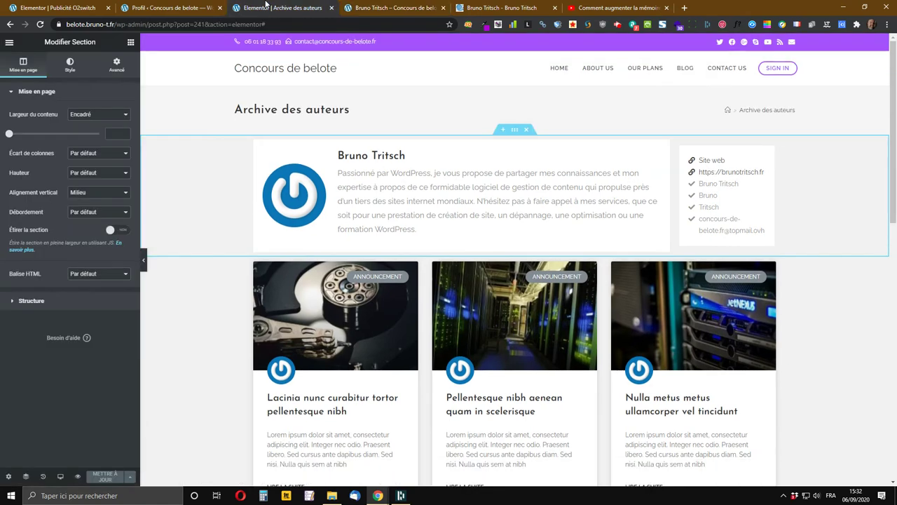
# Step: Edit the author box and turn off the display of the author's name
pyautogui.rightClick(662, 146)
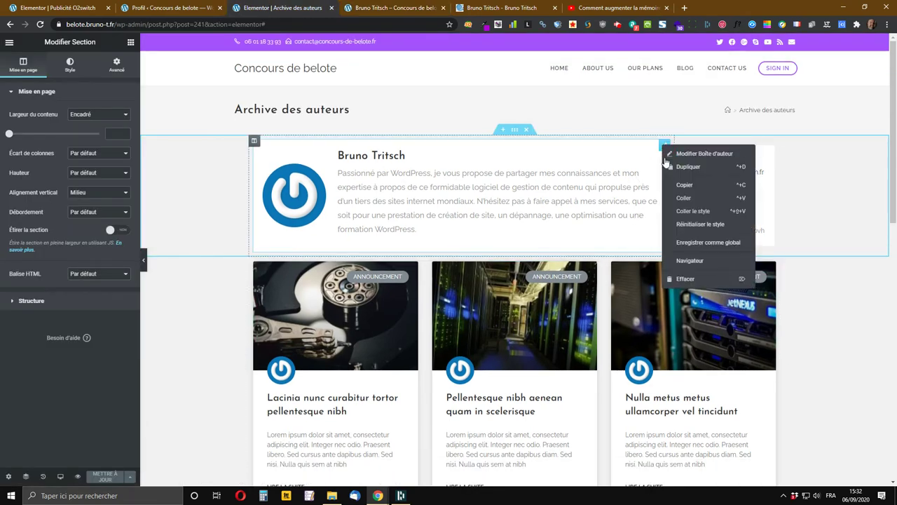
pyautogui.click(694, 153)
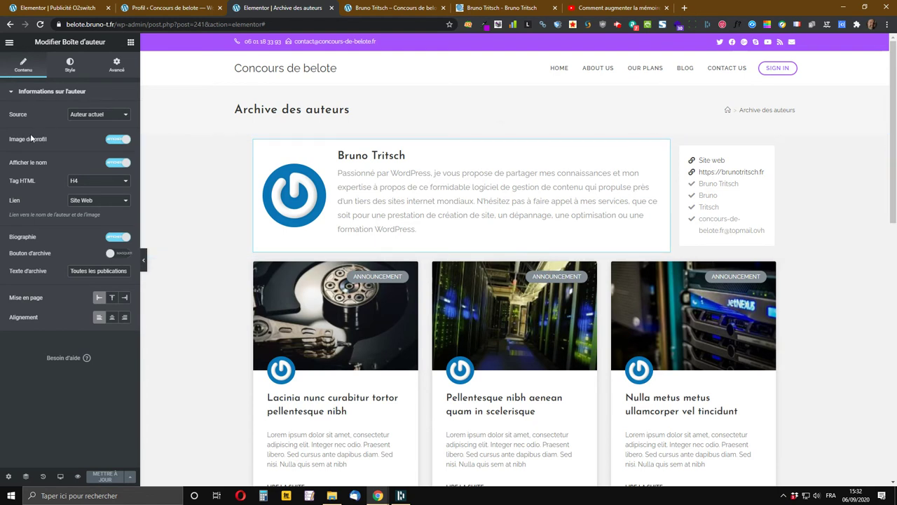
pyautogui.click(117, 164)
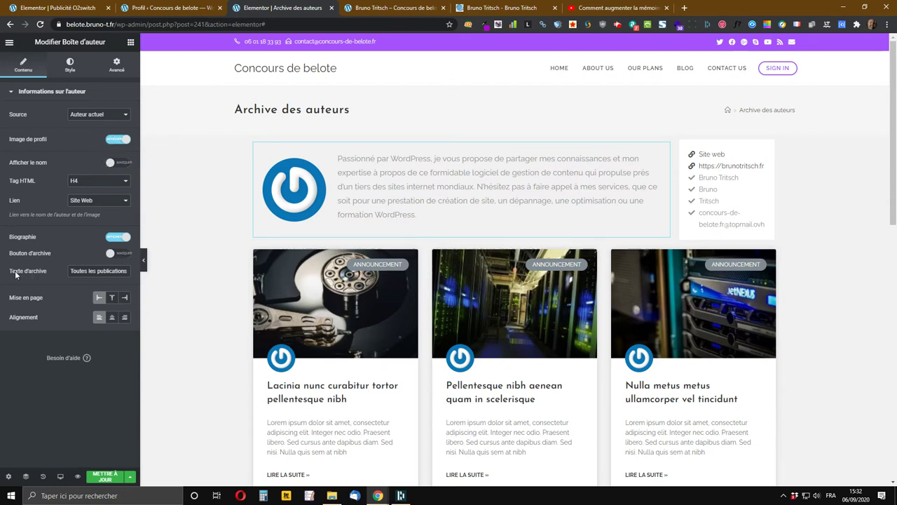
# Step: Update the template, compare the author box without its name on the reloaded live page with the editor, and return to the editor
pyautogui.click(108, 479)
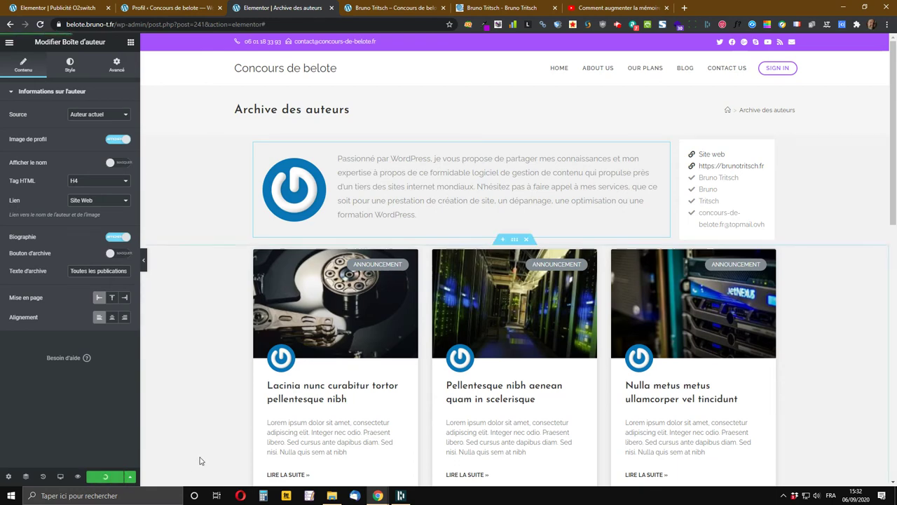
pyautogui.click(380, 5)
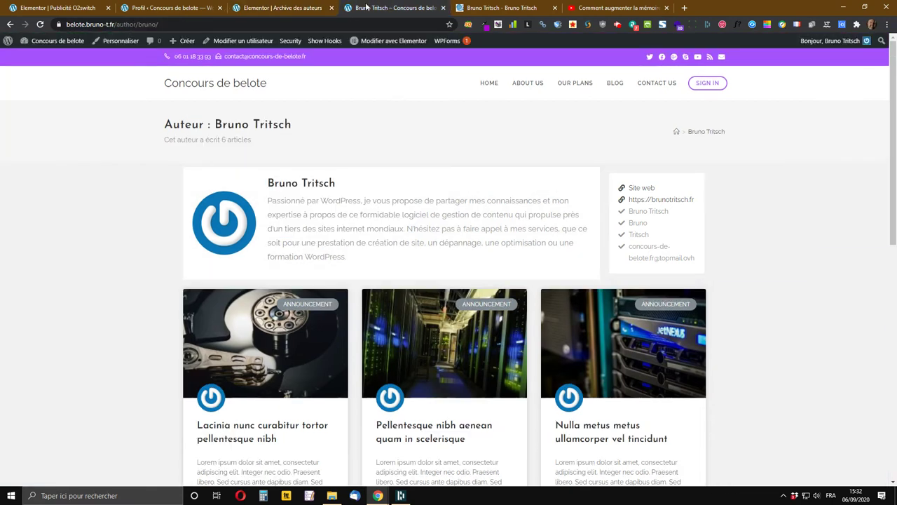
pyautogui.click(40, 23)
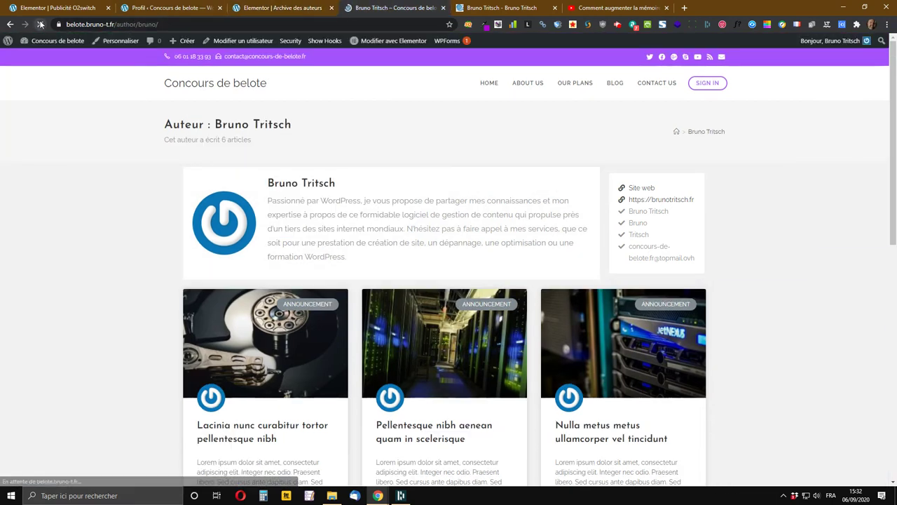
pyautogui.click(266, 7)
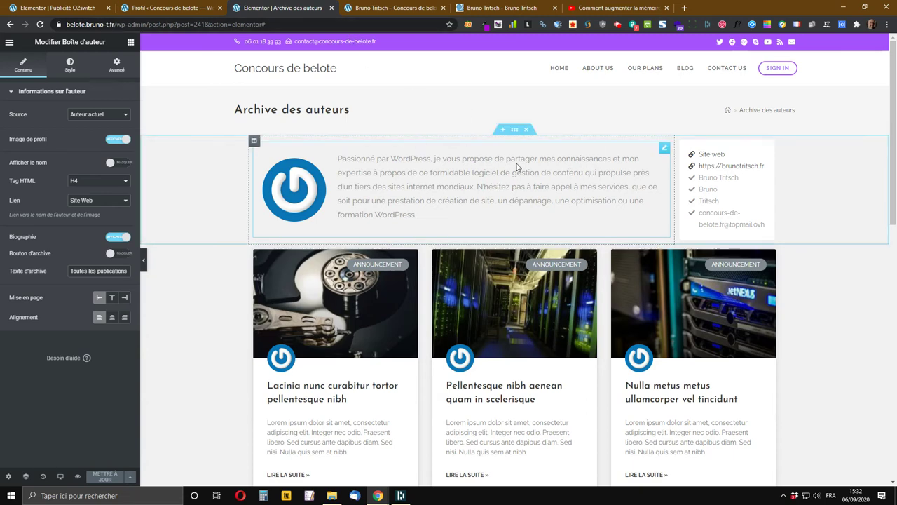
pyautogui.click(403, 7)
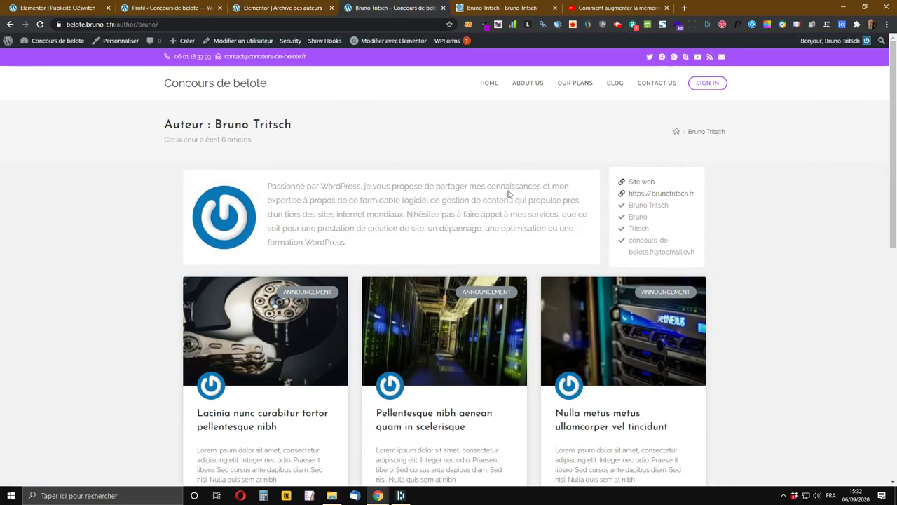
pyautogui.click(271, 7)
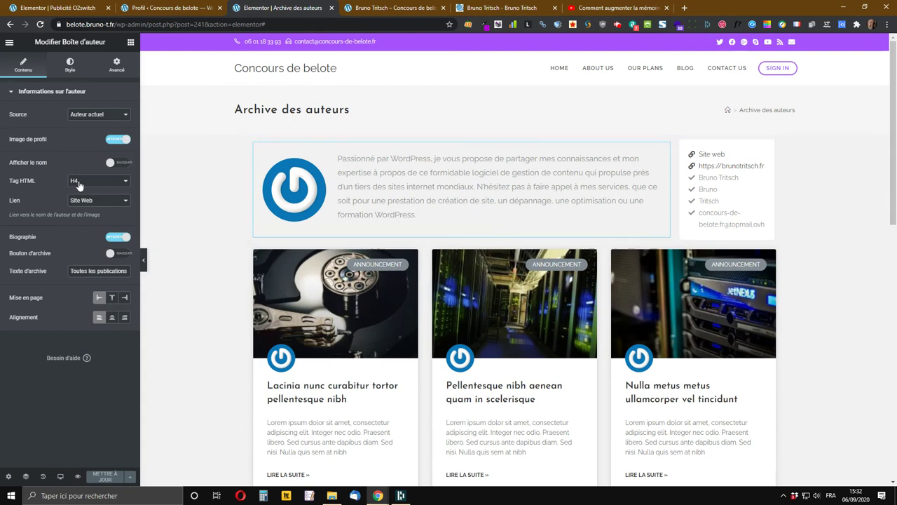
# Step: Add a Titre de l'archive widget above the author box in the same column
pyautogui.click(130, 42)
pyautogui.moveTo(42, 137)
pyautogui.mouseDown()
pyautogui.moveTo(521, 126)
pyautogui.moveTo(509, 143)
pyautogui.moveTo(471, 154)
pyautogui.moveTo(470, 119)
pyautogui.moveTo(15, 105)
pyautogui.moveTo(34, 128)
pyautogui.mouseUp()
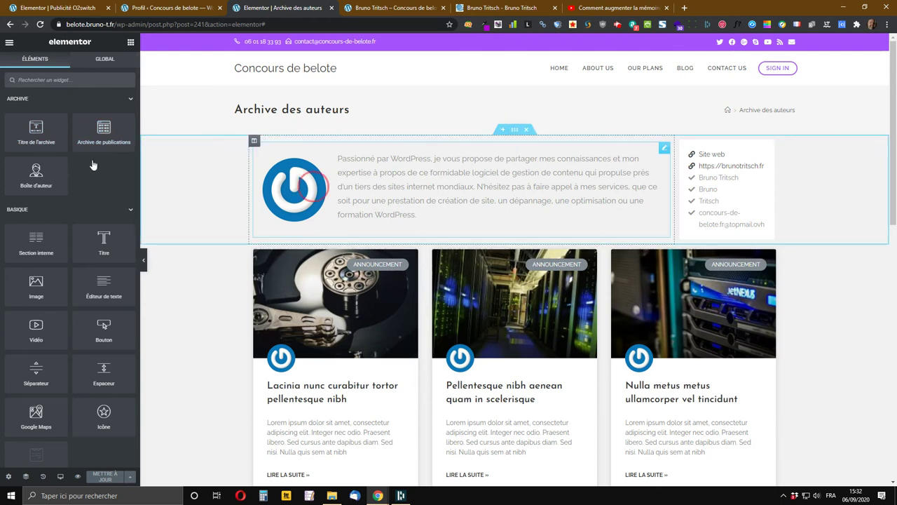
pyautogui.moveTo(36, 128); pyautogui.dragTo(367, 158)
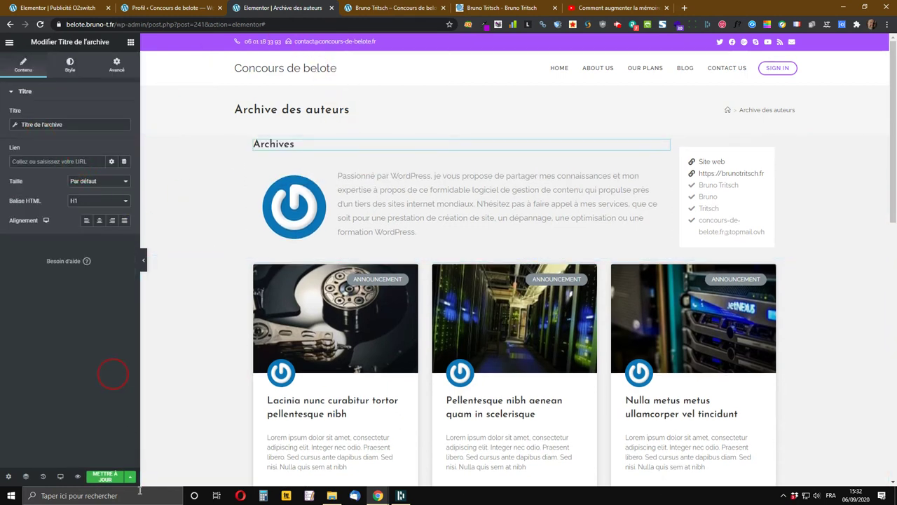
# Step: Update the template, check the archive title on the reloaded live author page, and return to the editor
pyautogui.click(105, 477)
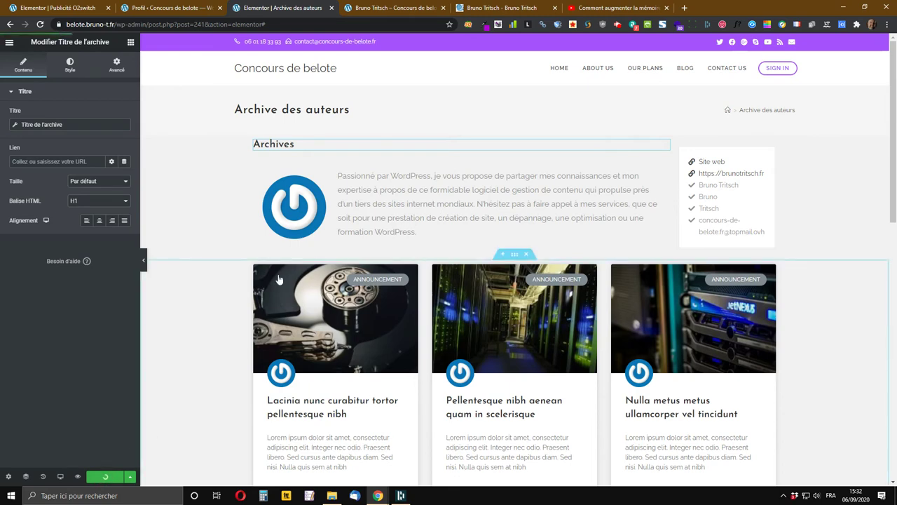
pyautogui.click(393, 8)
pyautogui.click(40, 24)
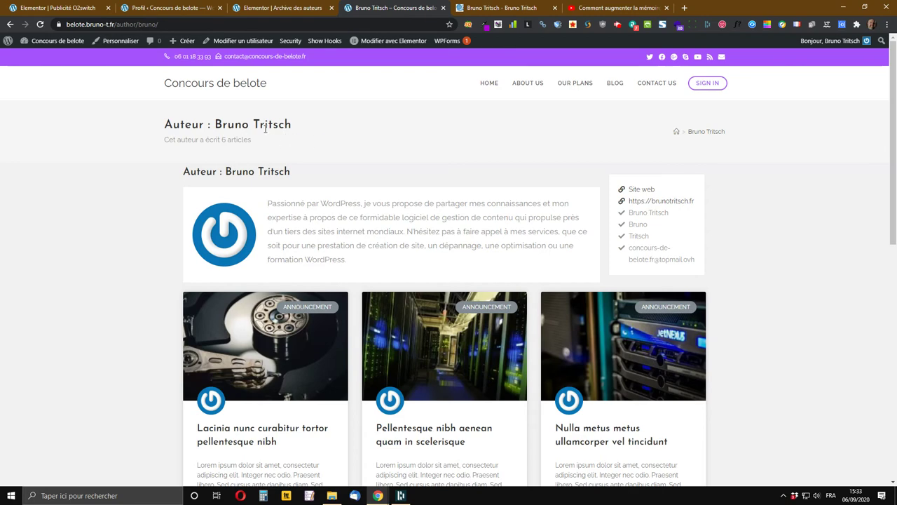
pyautogui.click(278, 5)
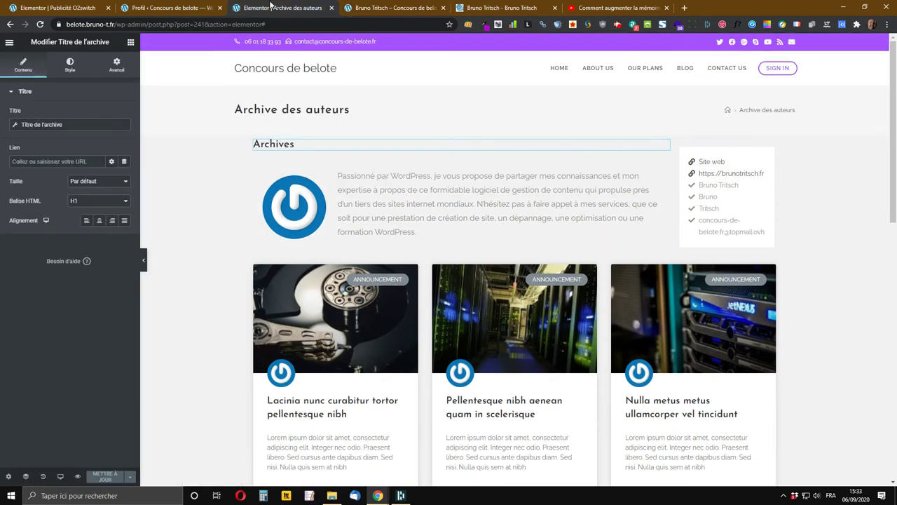
# Step: Set the archive template's page layout to Elementor pleine largeur, look over its preview, style and advanced settings, and update the template
pyautogui.click(9, 477)
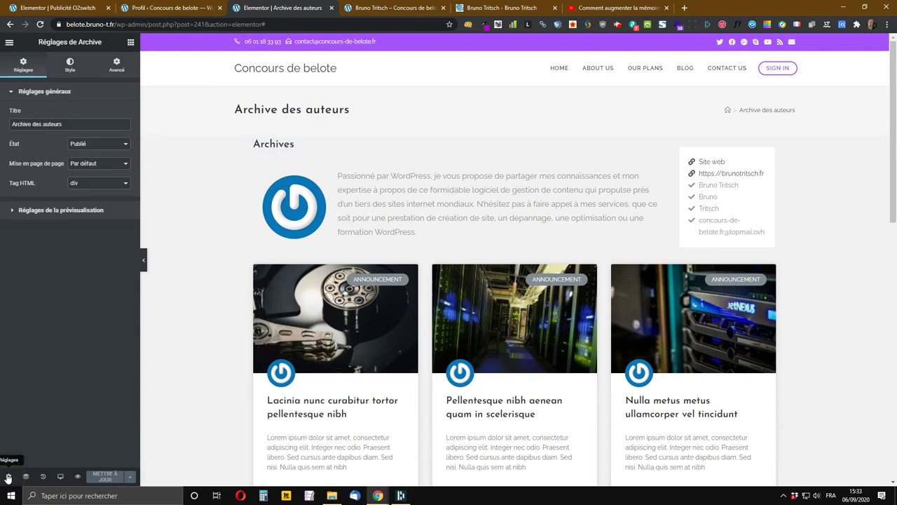
pyautogui.click(104, 164)
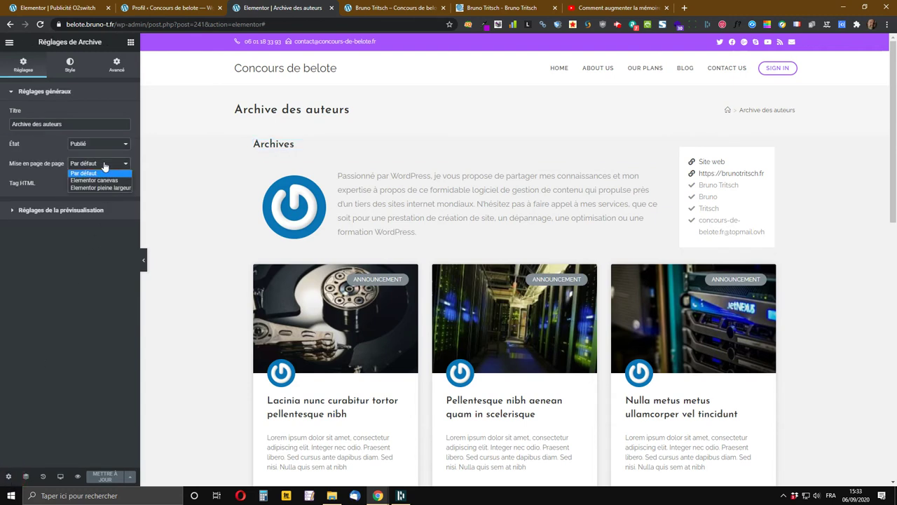
pyautogui.click(102, 188)
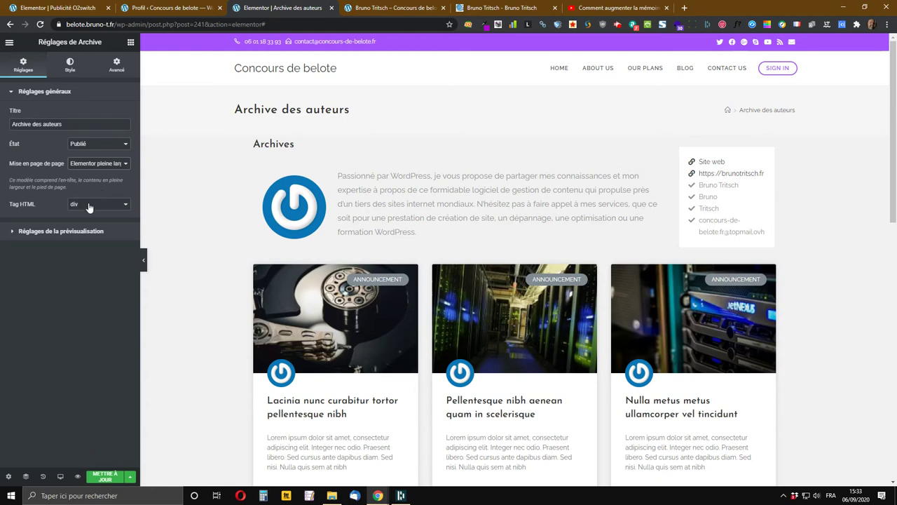
pyautogui.click(44, 231)
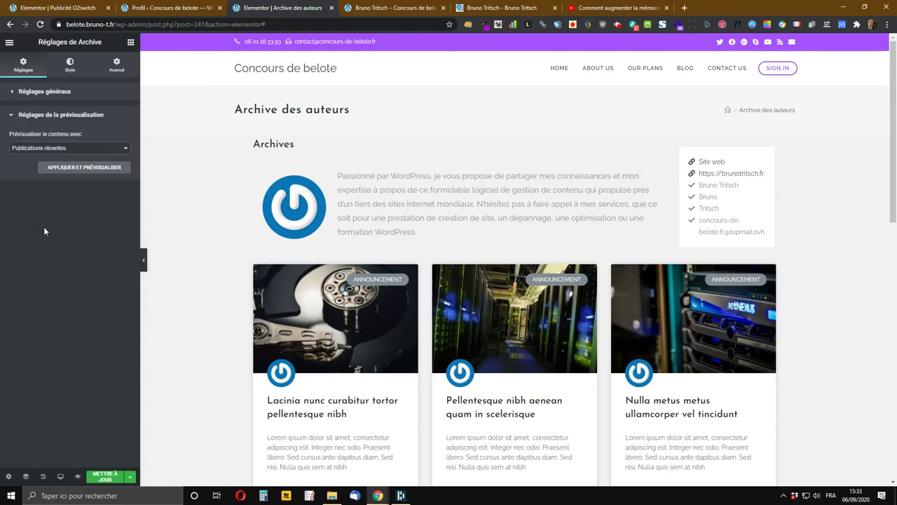
pyautogui.click(71, 66)
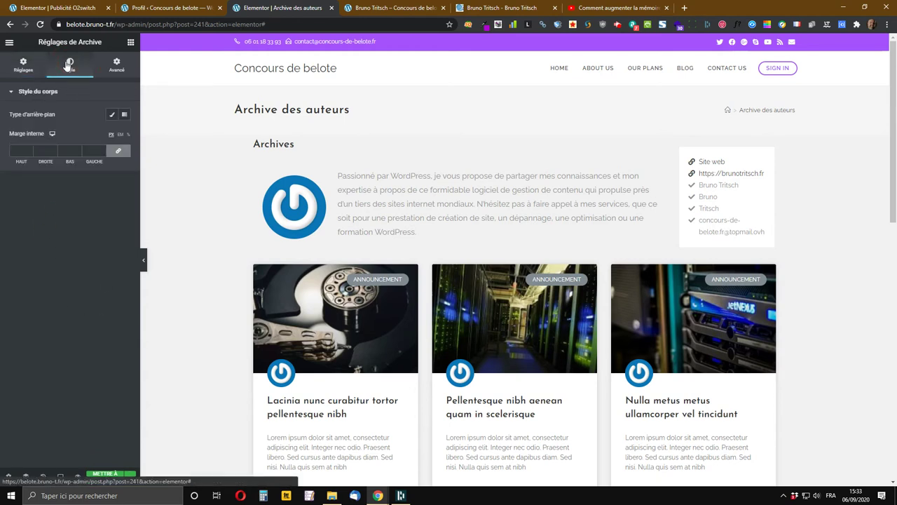
pyautogui.click(116, 66)
pyautogui.click(23, 66)
pyautogui.click(105, 477)
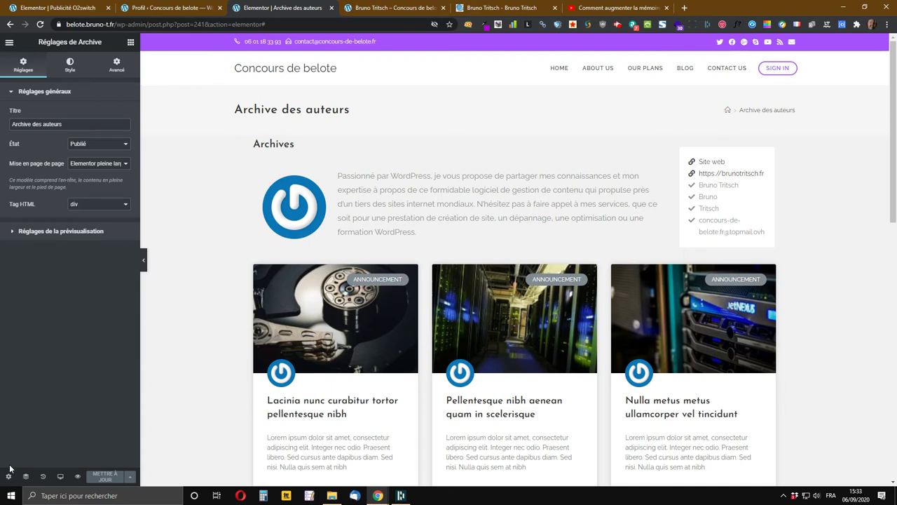
# Step: Reload the editor and compare its full-width layout and archive title with the live author page
pyautogui.moveTo(7, 476)
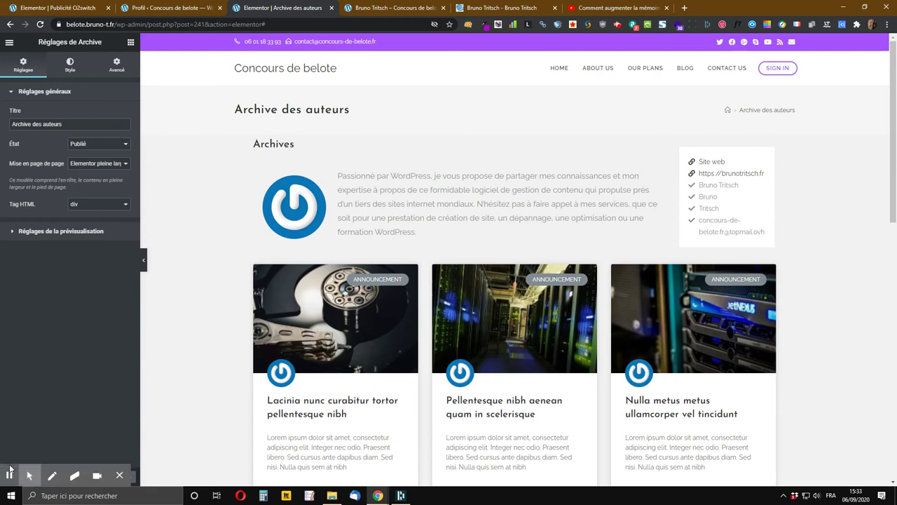
pyautogui.click(7, 476)
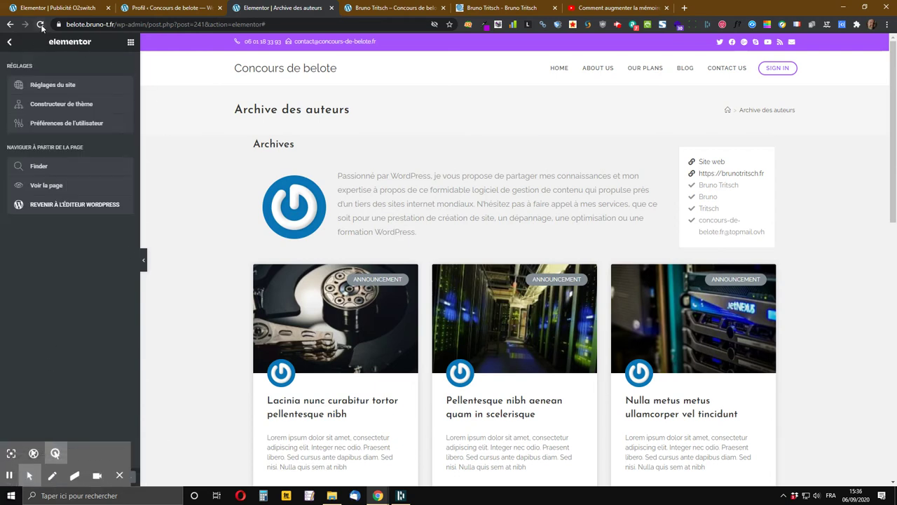
pyautogui.click(41, 24)
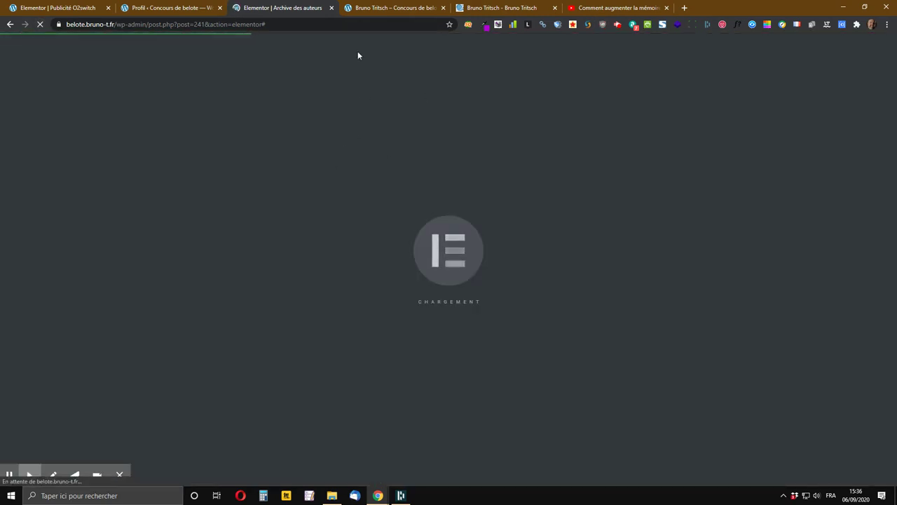
pyautogui.click(382, 8)
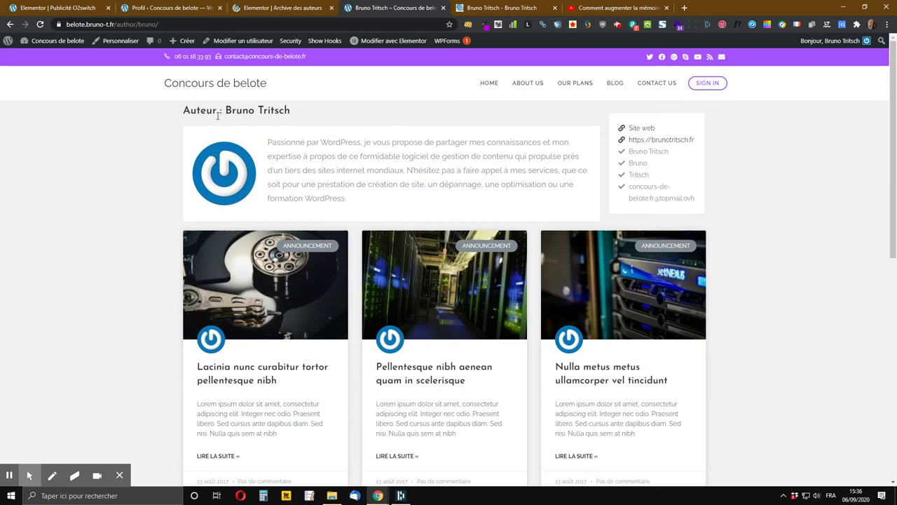
pyautogui.click(288, 7)
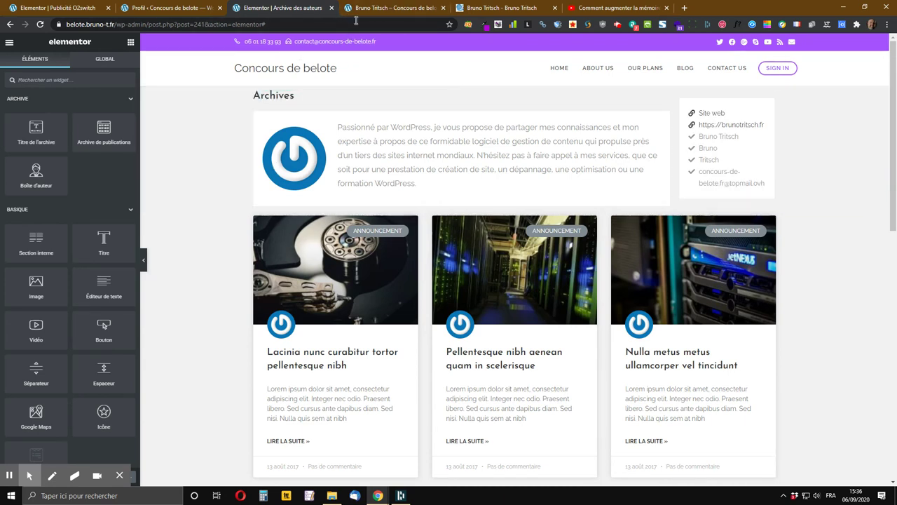
pyautogui.hotkey('ctrl', 'Tab')
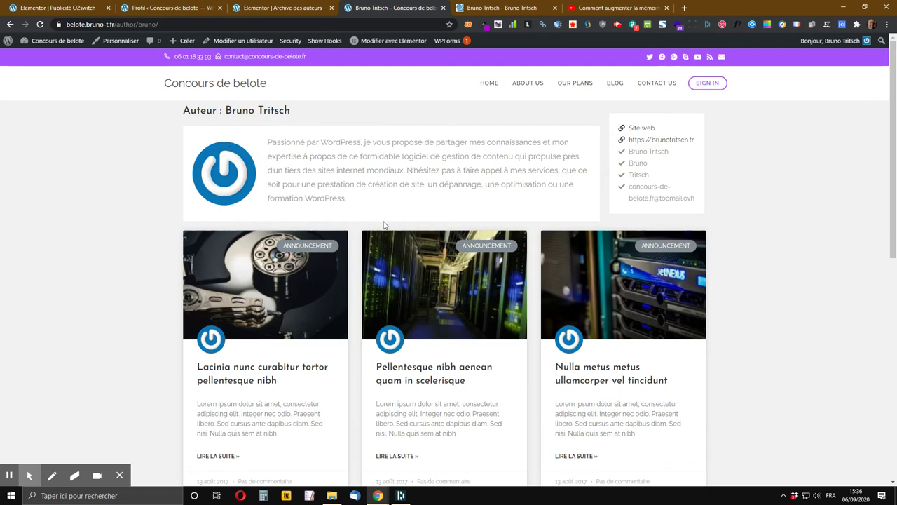
pyautogui.click(284, 5)
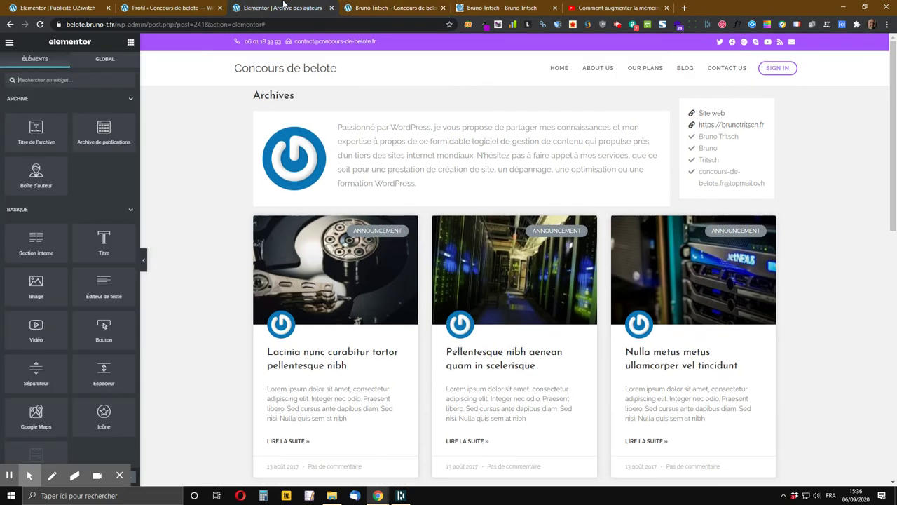
pyautogui.click(366, 13)
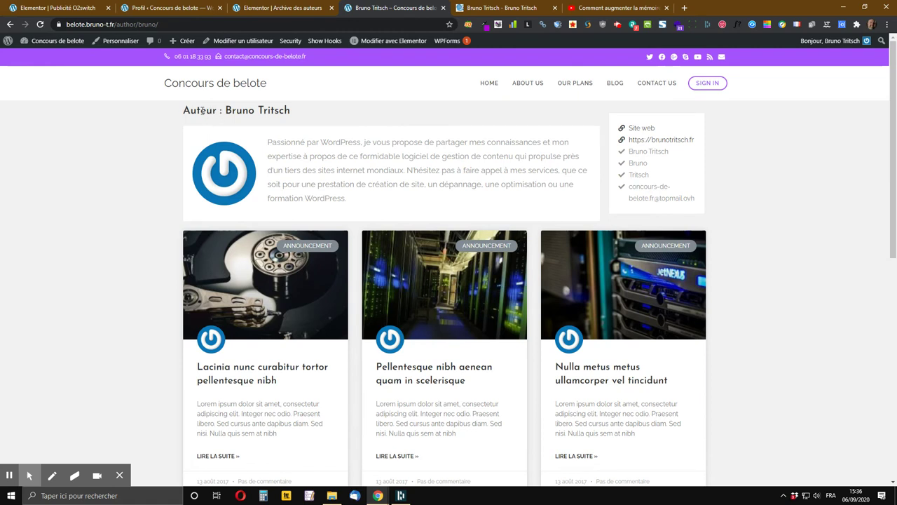
pyautogui.click(284, 8)
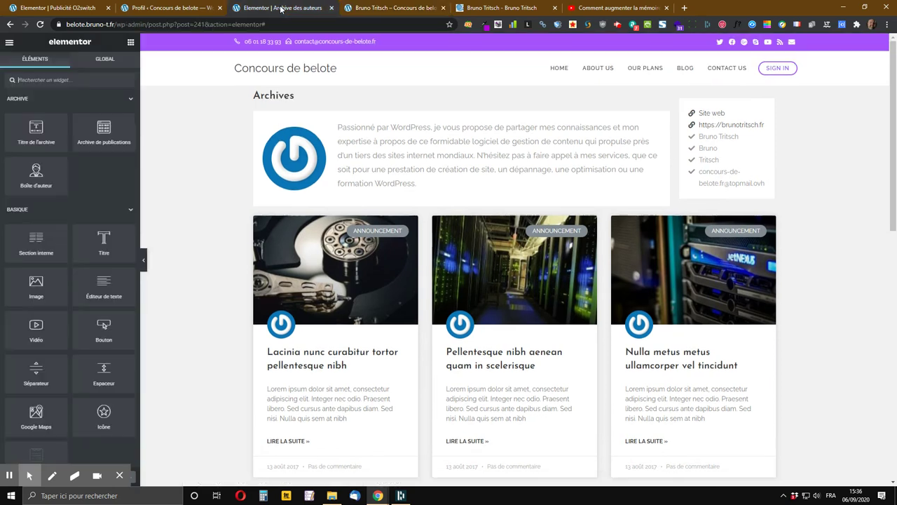
# Step: Edit the archive title widget and turn off Inclure de contexte in its dynamic title's settings
pyautogui.rightClick(665, 96)
pyautogui.click(684, 105)
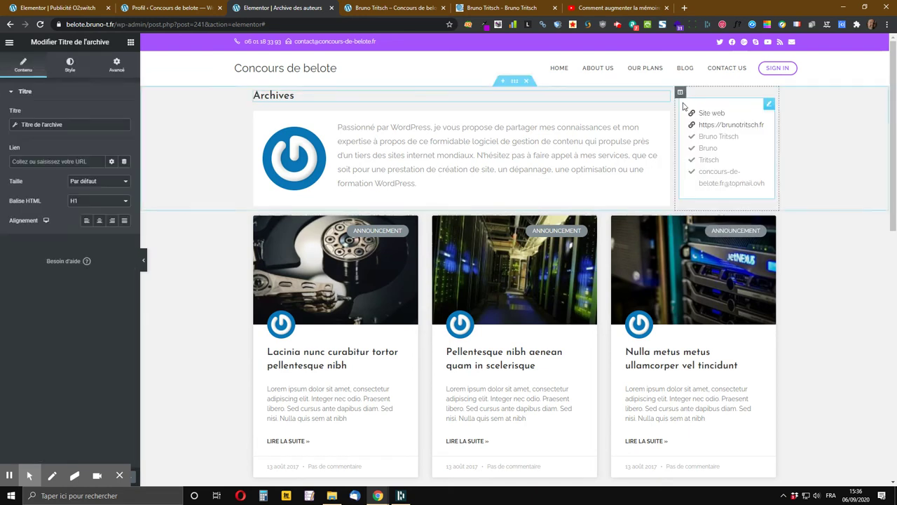
pyautogui.click(16, 127)
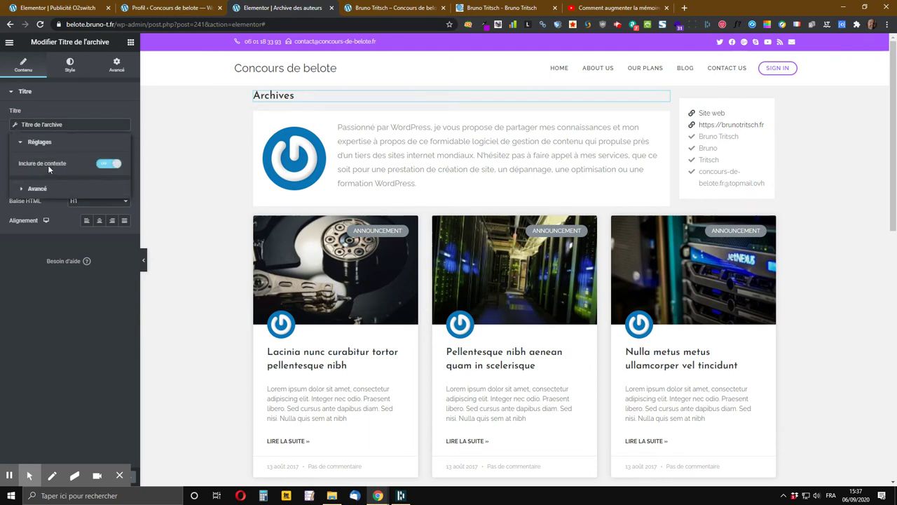
pyautogui.click(111, 165)
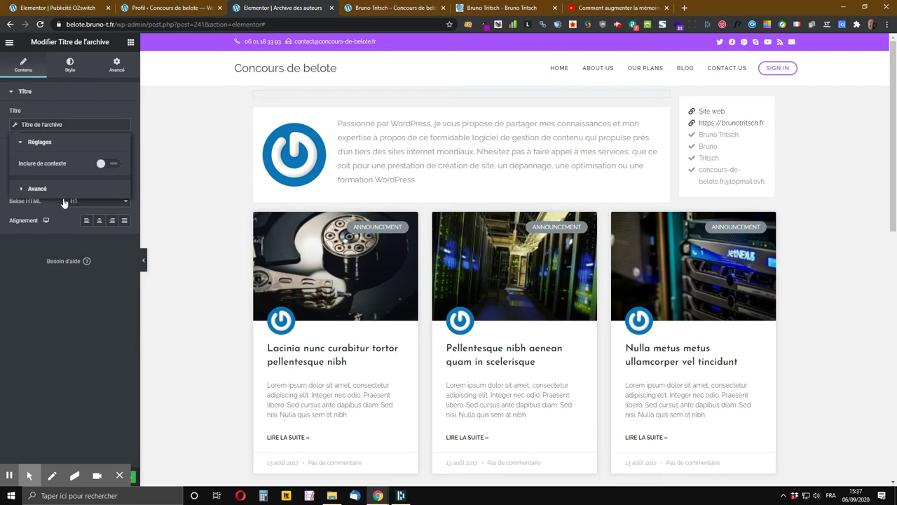
pyautogui.click(39, 191)
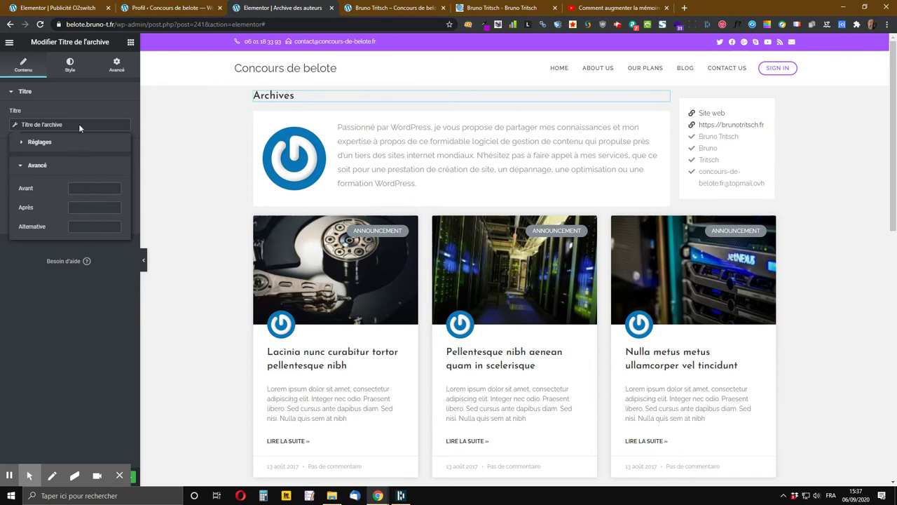
pyautogui.click(87, 102)
pyautogui.click(17, 93)
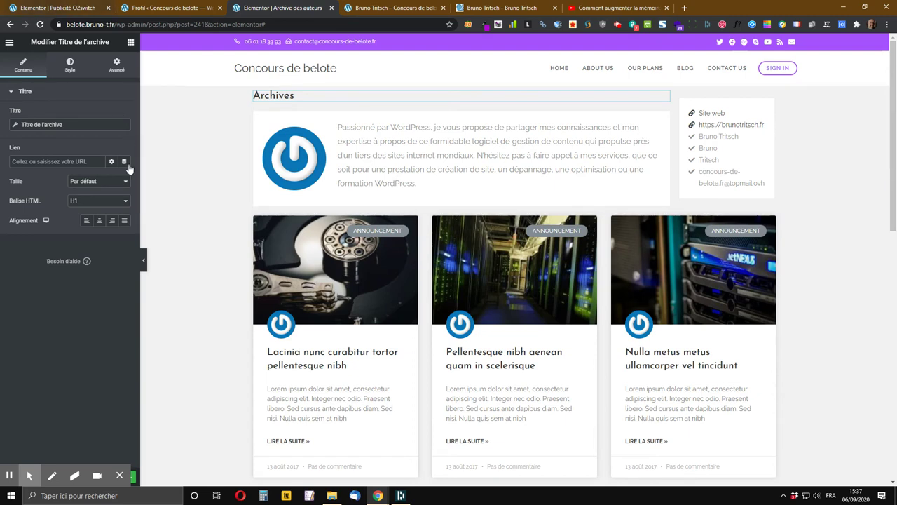
# Step: Give the archive title a classic background in the white global colour Couleur enregistrée #8 (#FFF)
pyautogui.click(70, 66)
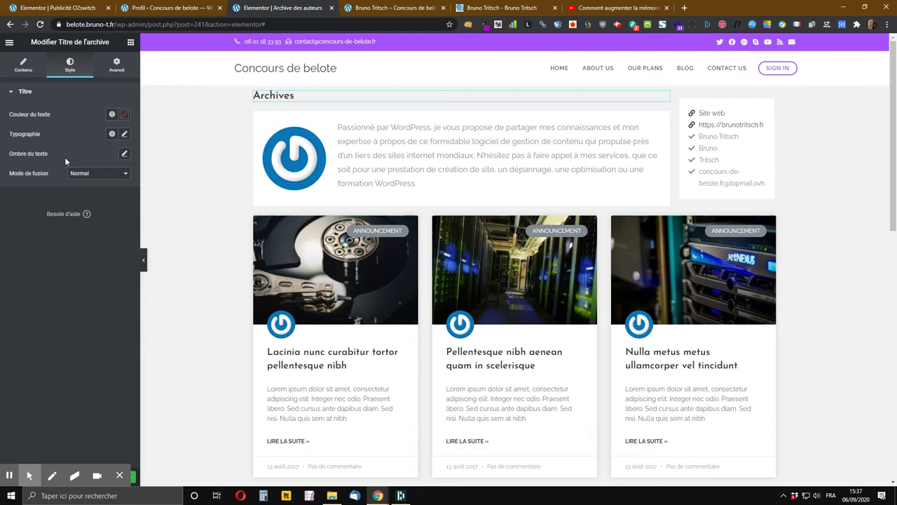
pyautogui.click(115, 70)
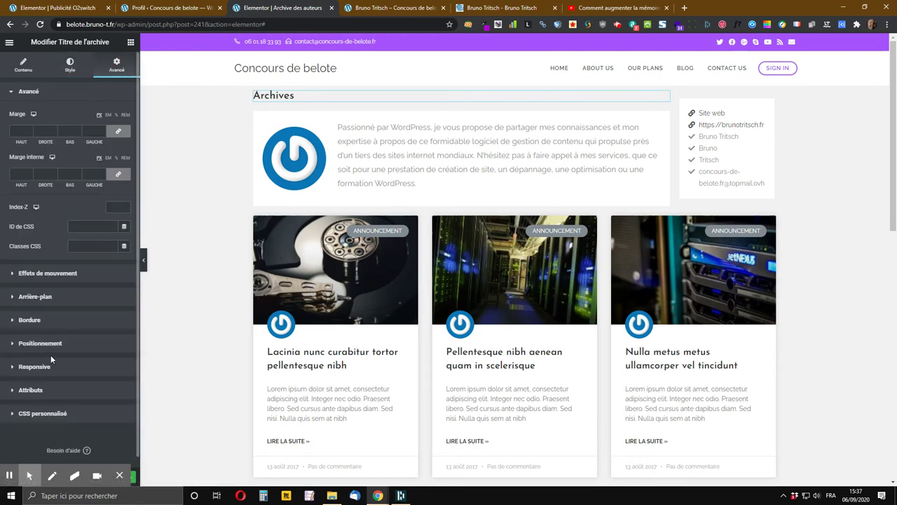
pyautogui.click(39, 305)
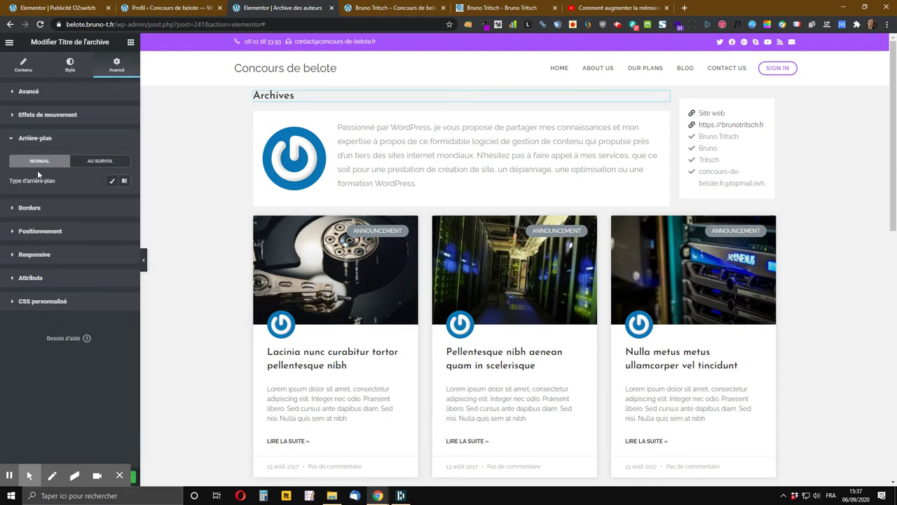
pyautogui.click(111, 181)
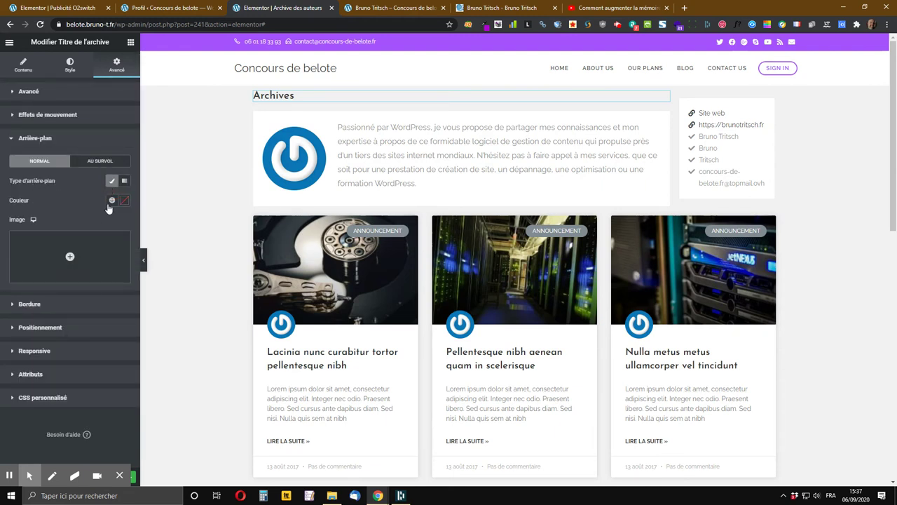
pyautogui.click(111, 200)
pyautogui.scroll(-3, 49, 329)
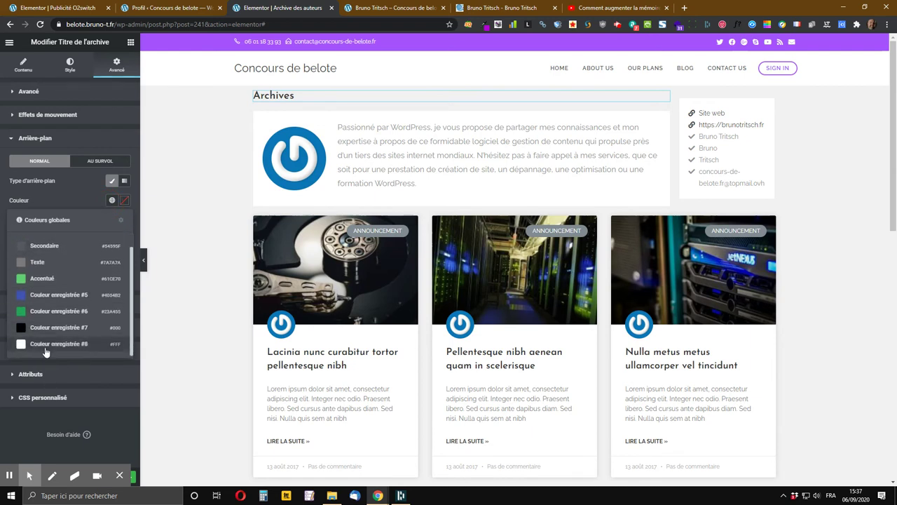
pyautogui.click(45, 352)
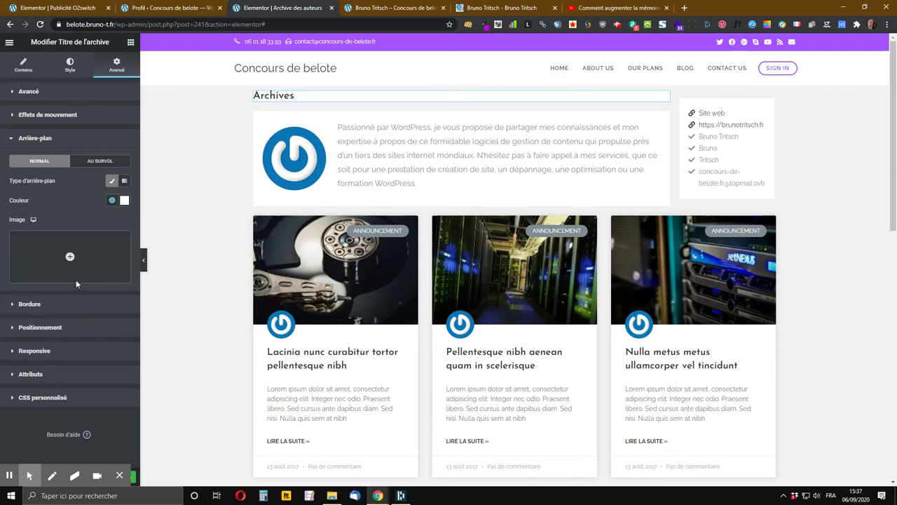
# Step: Set the archive title's inner margin (Marge interne) to 20 px on all four sides
pyautogui.click(29, 92)
pyautogui.click(21, 174)
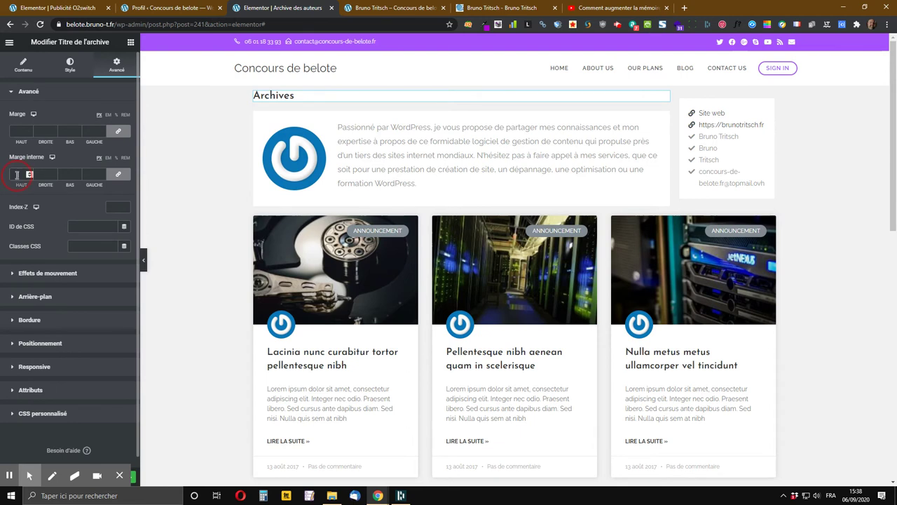
pyautogui.write('20')
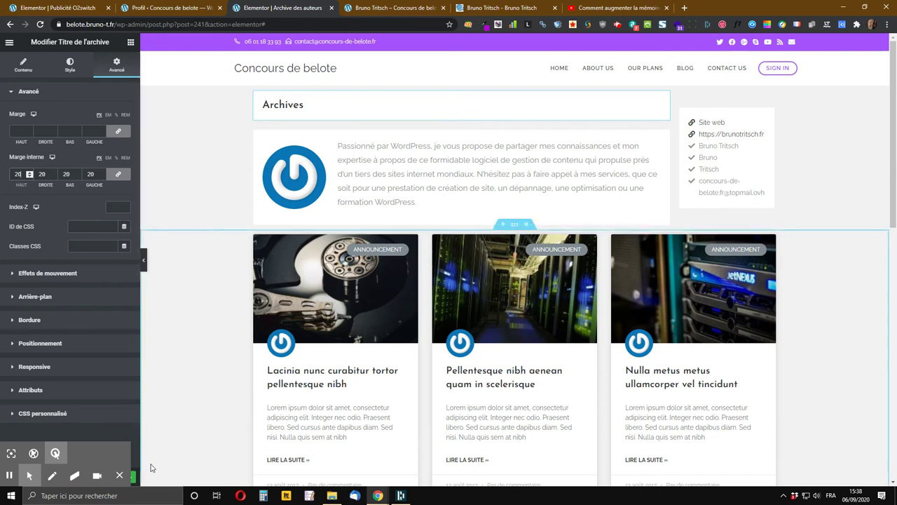
# Step: Update the template, check the restyled archive title on the reloaded live author page, and return to the editor
pyautogui.click(105, 476)
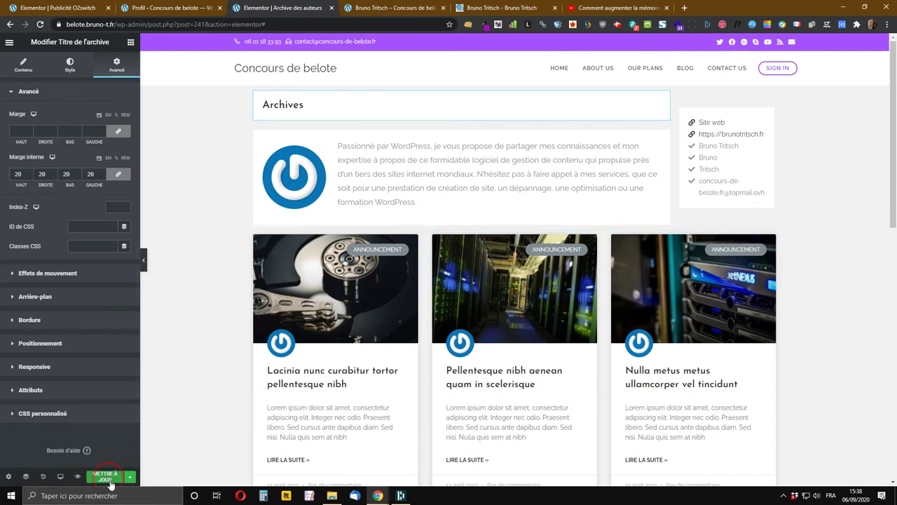
pyautogui.click(389, 8)
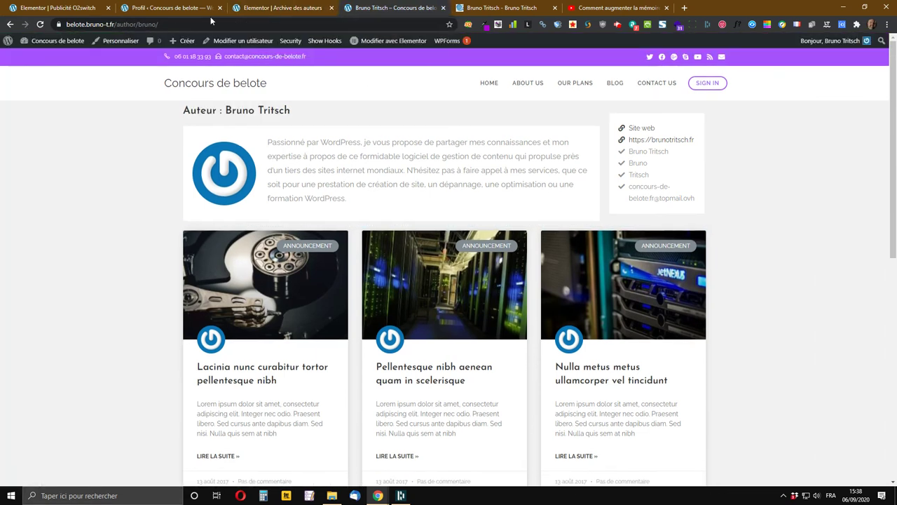
pyautogui.click(40, 24)
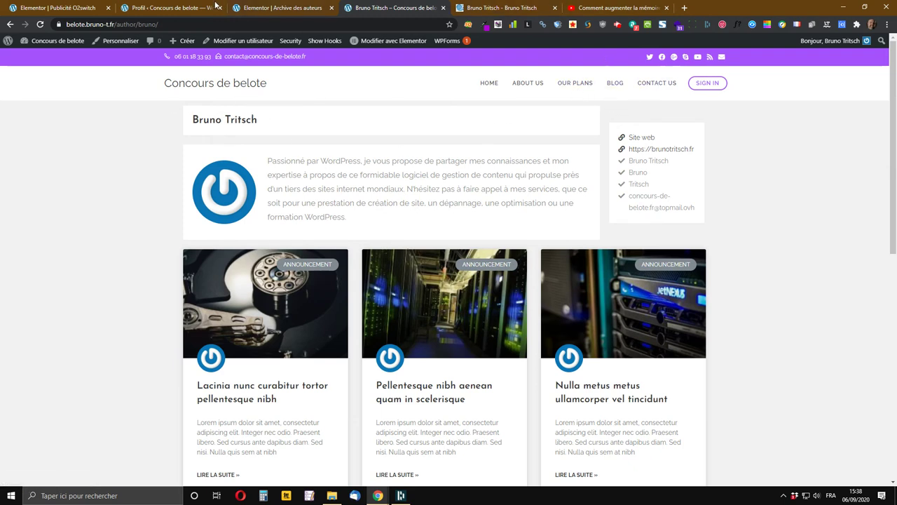
pyautogui.click(233, 7)
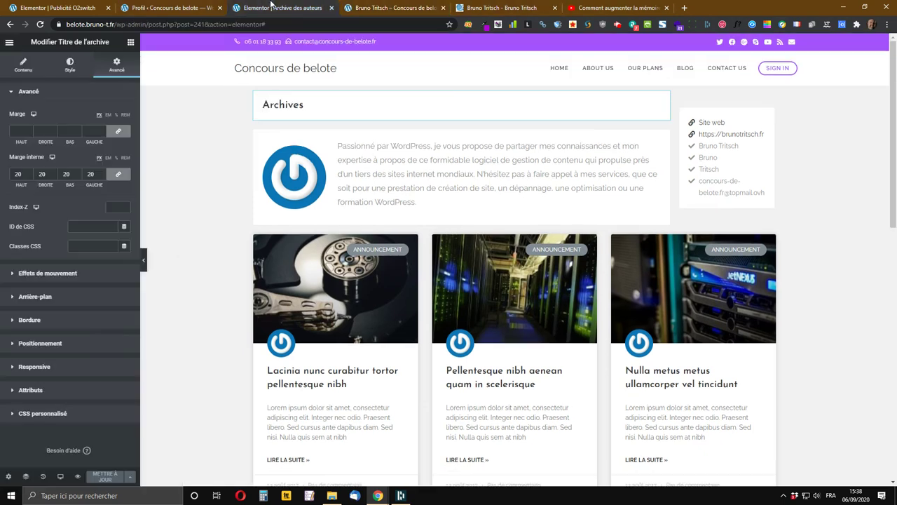
# Step: Unlink the archive title's outer margins (Marge) and set only the top margin to 20 px
pyautogui.click(118, 132)
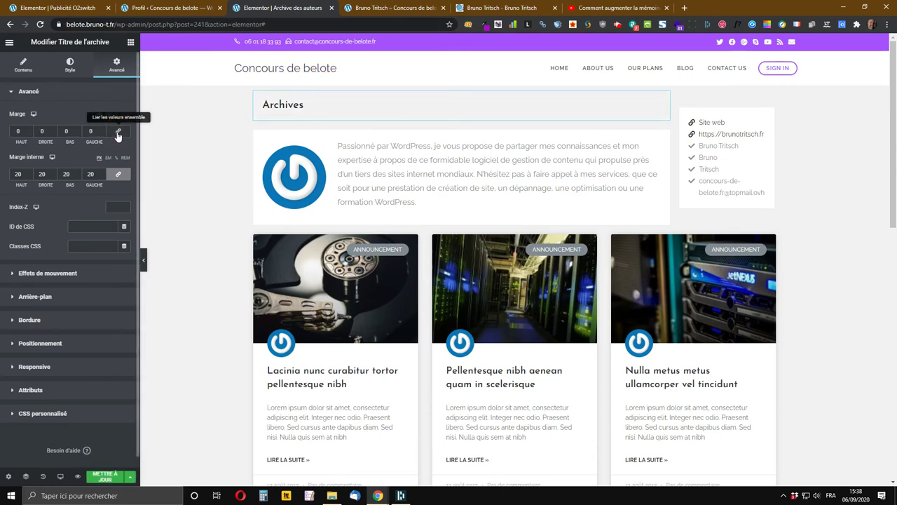
pyautogui.click(17, 131)
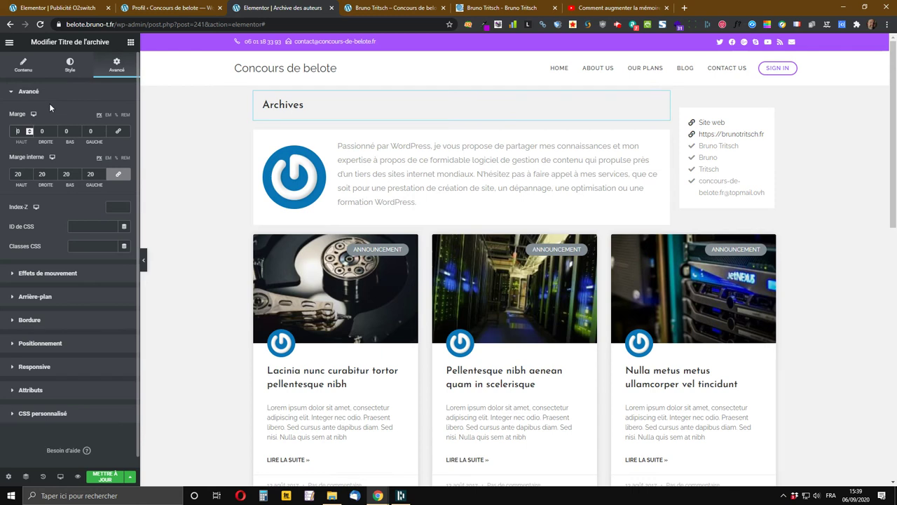
pyautogui.write('2')
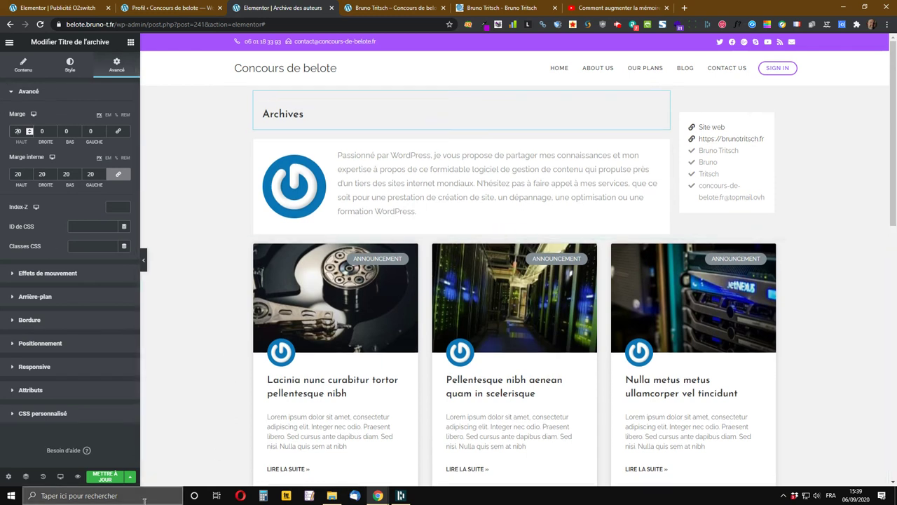
# Step: Update the template, check the archive title's new top spacing on the reloaded live author page, and return to the editor
pyautogui.click(105, 476)
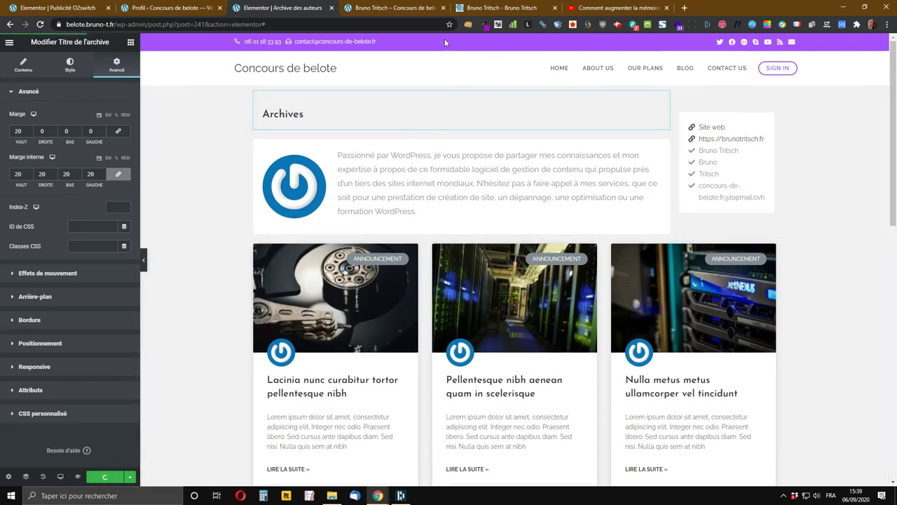
pyautogui.click(396, 8)
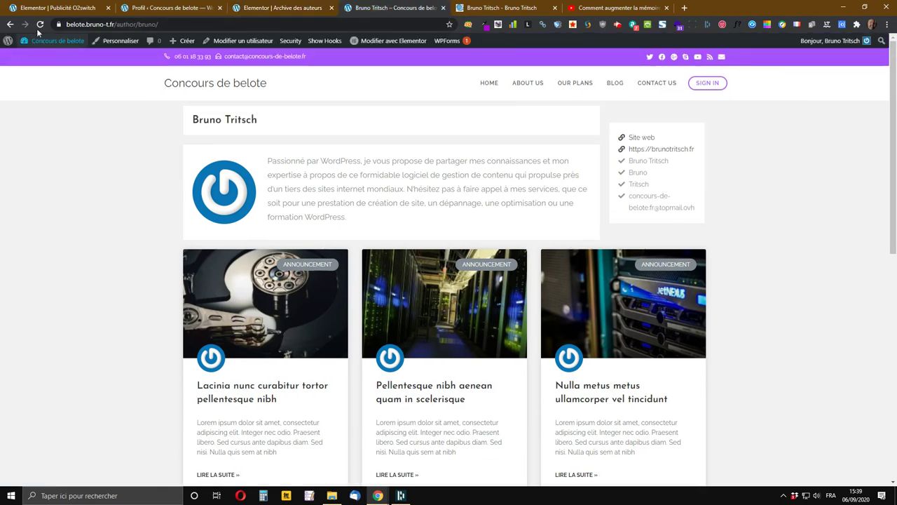
pyautogui.click(40, 24)
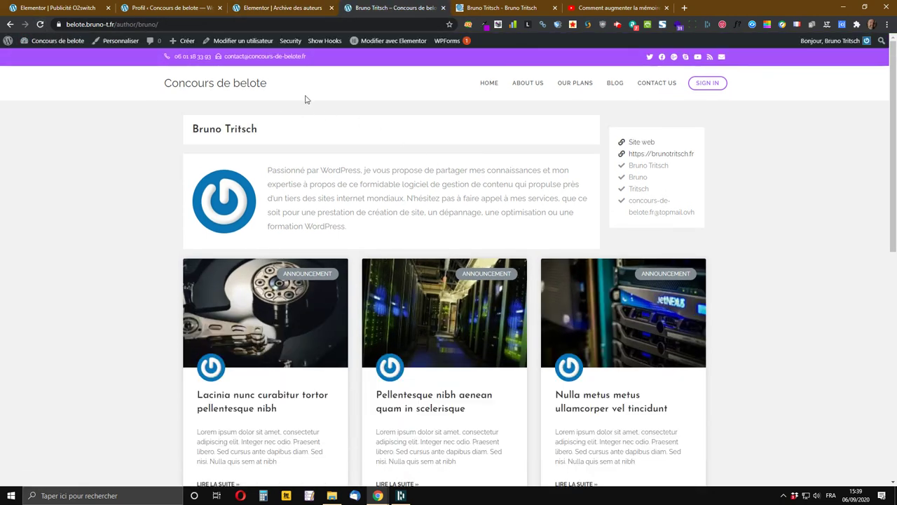
pyautogui.scroll(-2, 392, 203)
pyautogui.scroll(2, 489, 295)
pyautogui.click(278, 6)
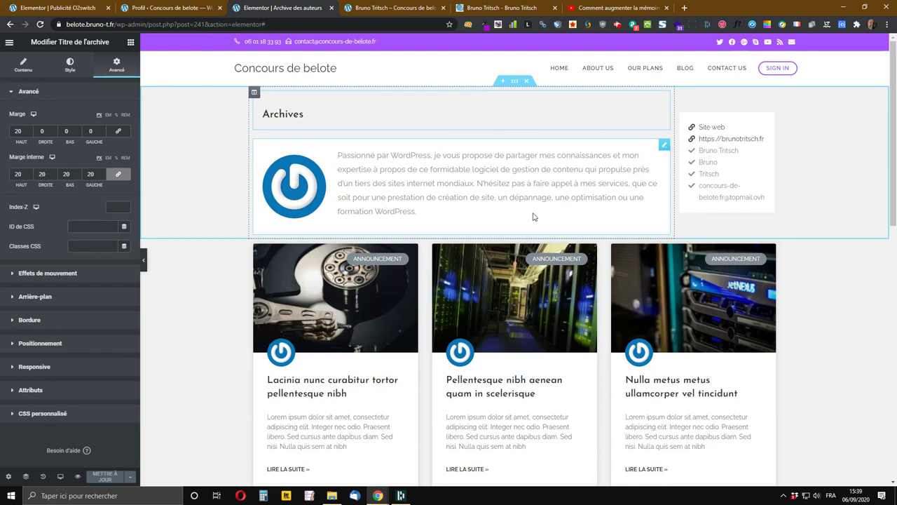
# Step: Add a Modèle widget above the icon list in the narrow column and assign it the Publicité O2switch template
pyautogui.click(130, 45)
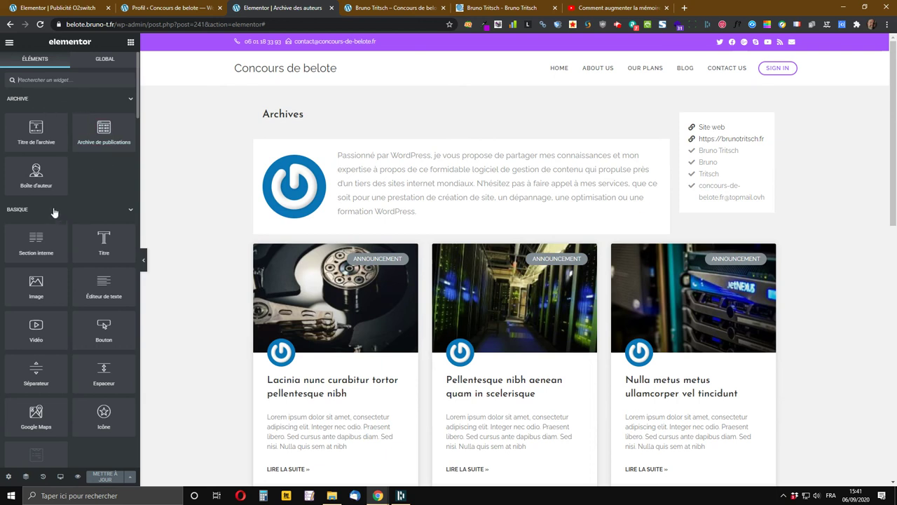
pyautogui.click(58, 79)
pyautogui.write('mod')
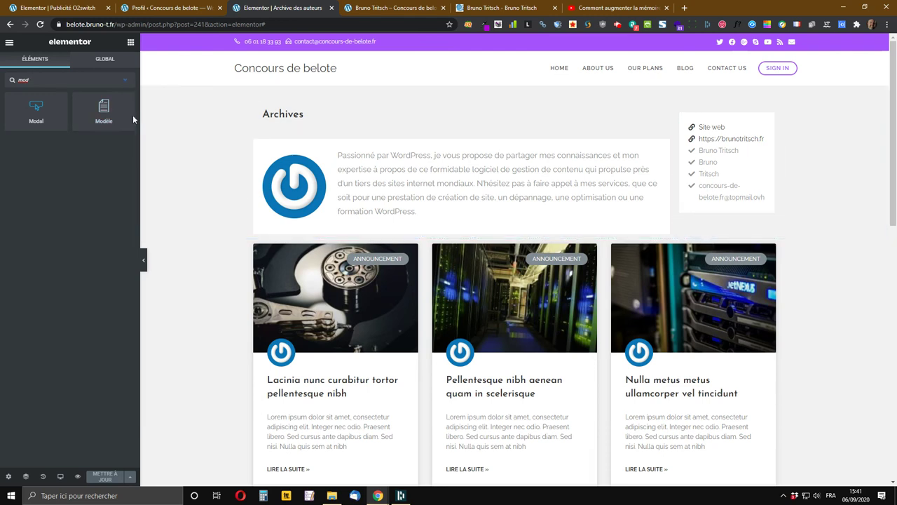
pyautogui.moveTo(103, 111); pyautogui.dragTo(741, 116)
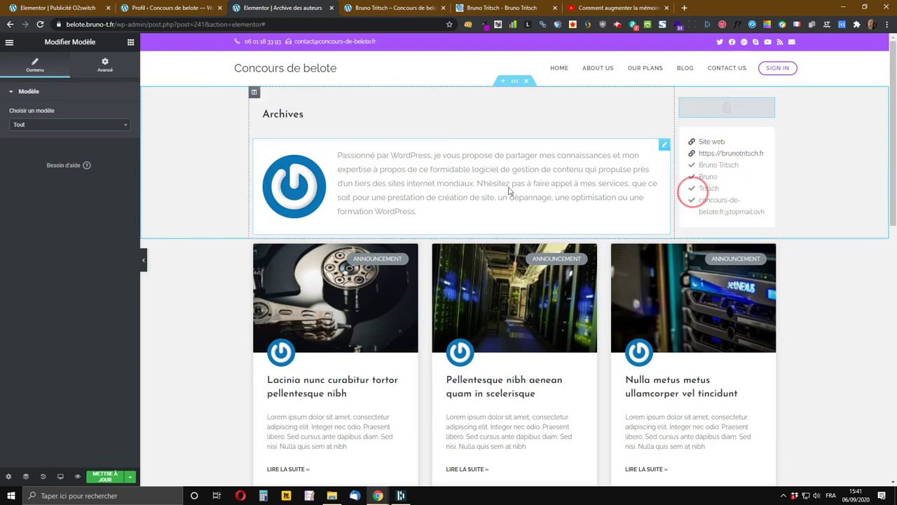
pyautogui.click(37, 127)
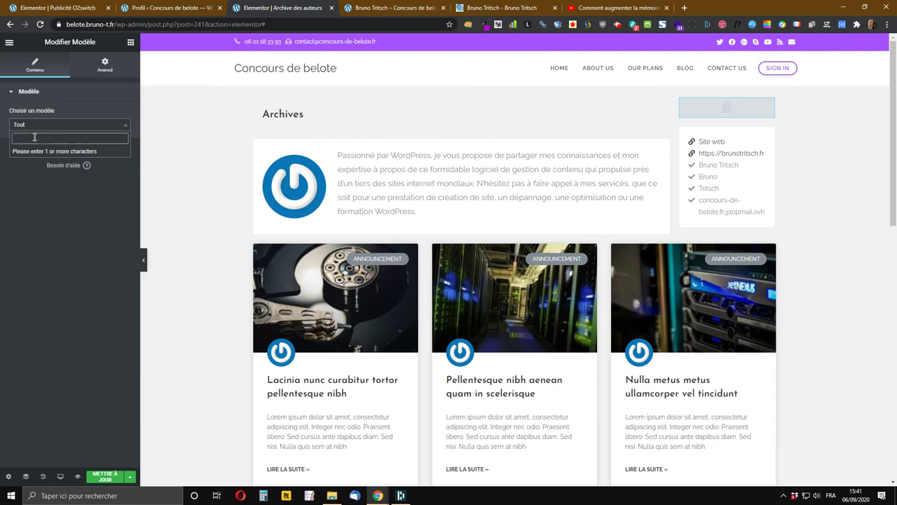
pyautogui.write('pu')
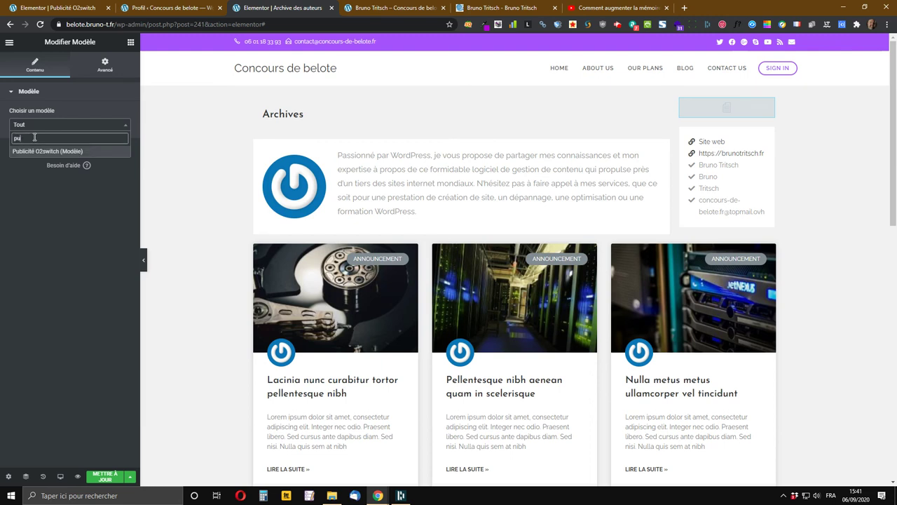
pyautogui.click(44, 152)
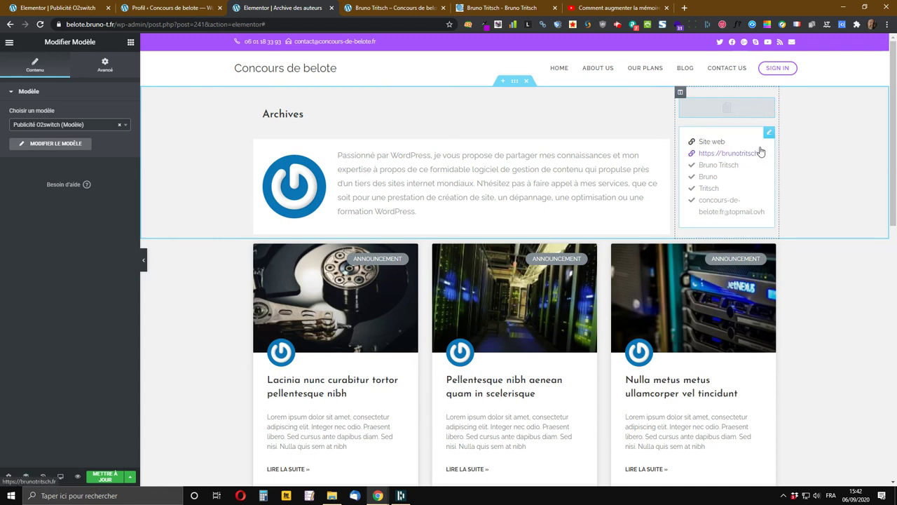
# Step: Set the width of the column holding the Modèle widget and icon list to 30%
pyautogui.rightClick(681, 93)
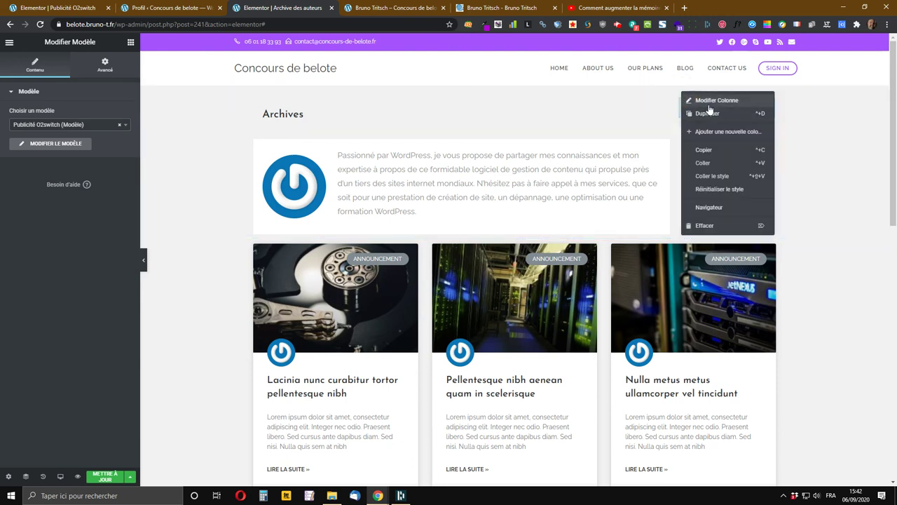
pyautogui.click(699, 101)
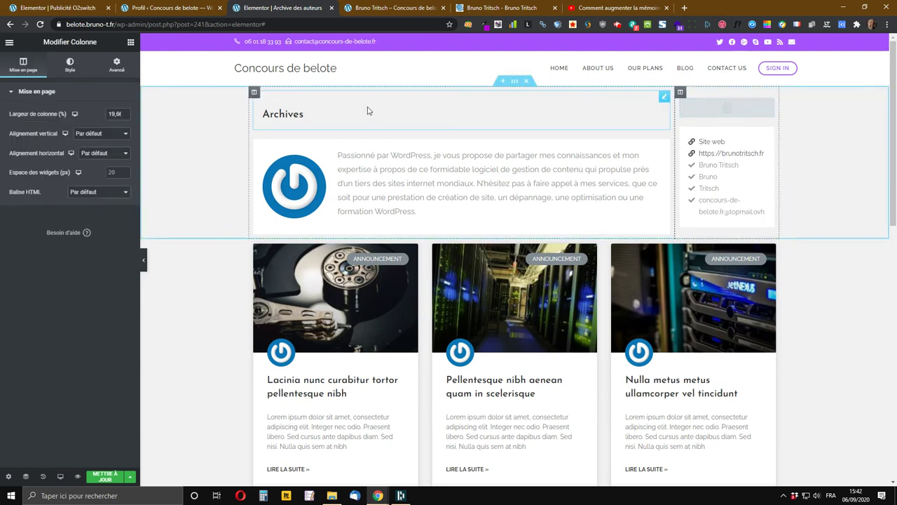
pyautogui.doubleClick(127, 118)
pyautogui.write('30')
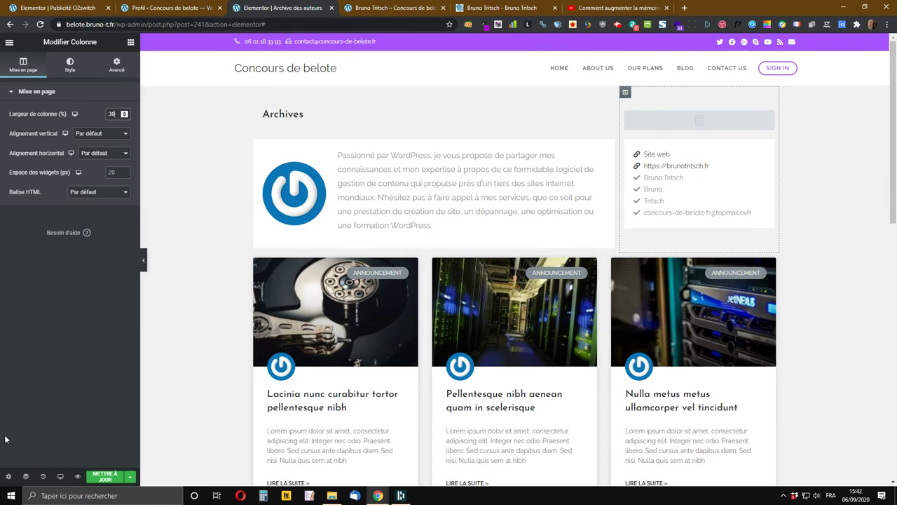
# Step: Update the template, check the widened column on the reloaded live author page, and return to the editor
pyautogui.click(105, 476)
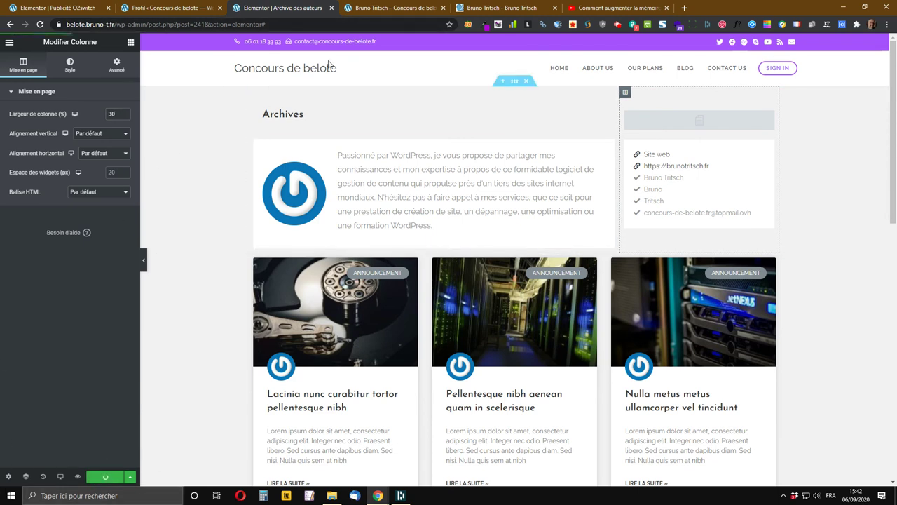
pyautogui.click(365, 7)
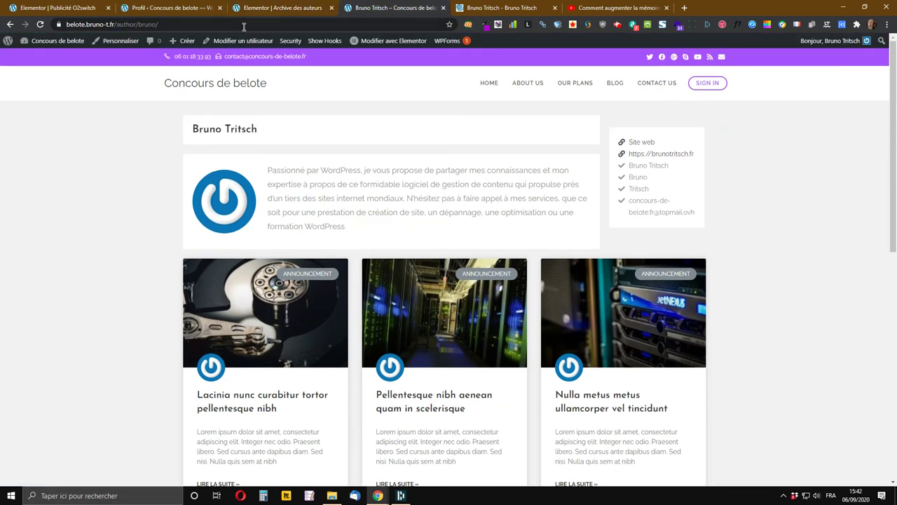
pyautogui.click(41, 25)
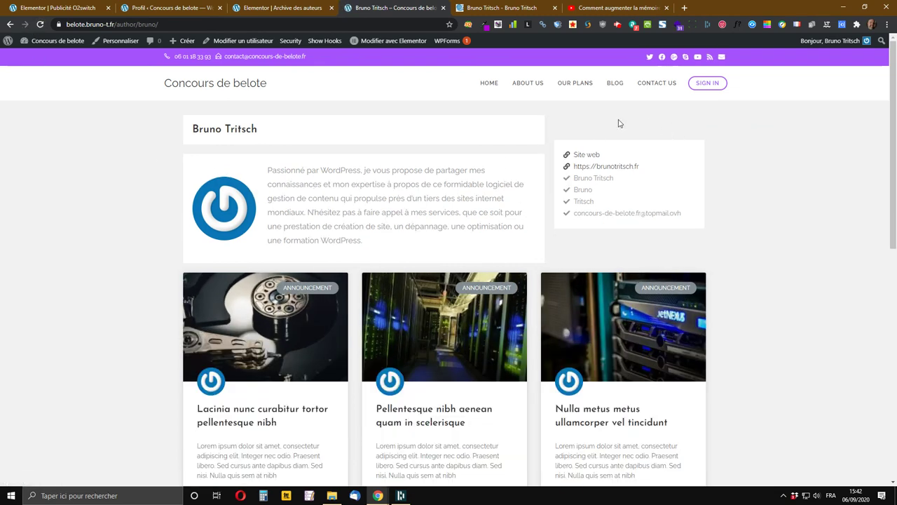
pyautogui.moveTo(389, 41)
pyautogui.click(383, 56)
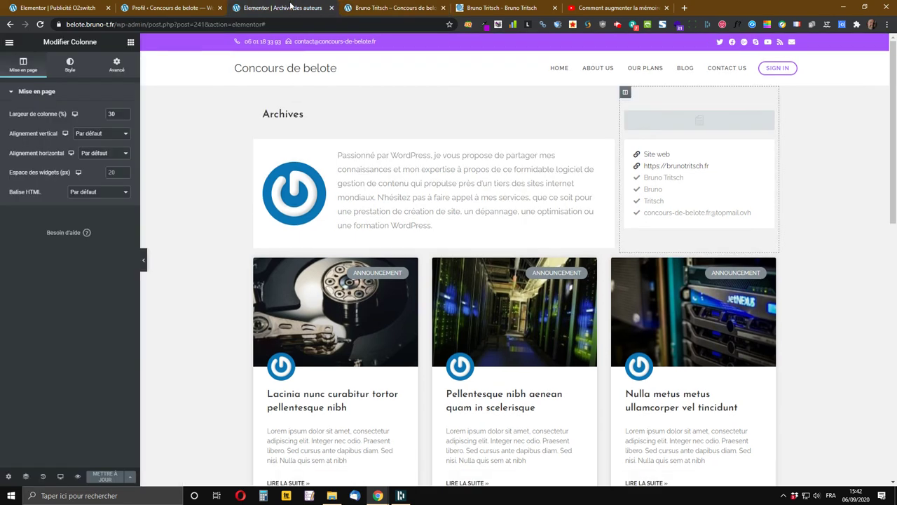
# Step: Check the browser's shield extension on the live author page and return to the editor
pyautogui.click(375, 7)
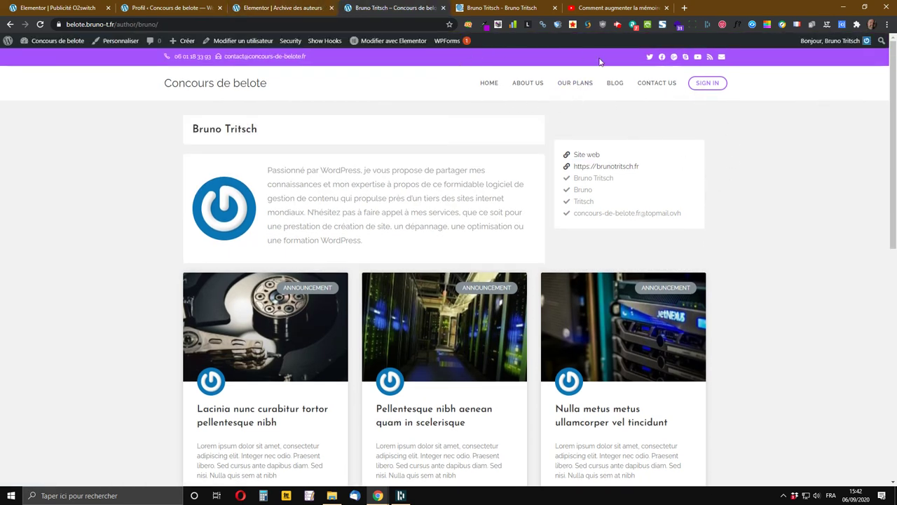
pyautogui.click(604, 25)
pyautogui.click(604, 26)
pyautogui.click(298, 7)
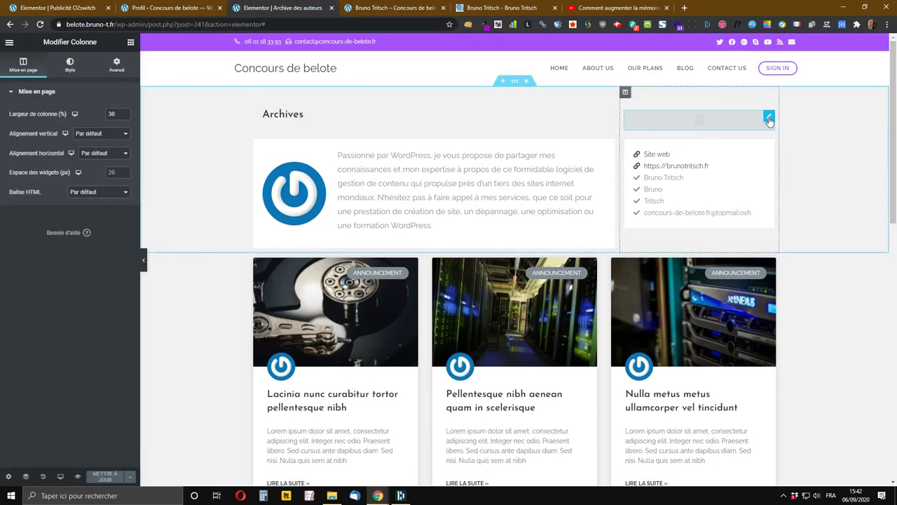
# Step: Open the Publicité O2switch template from the Modèle widget and view the settings of its global ad widget
pyautogui.rightClick(770, 121)
pyautogui.click(792, 131)
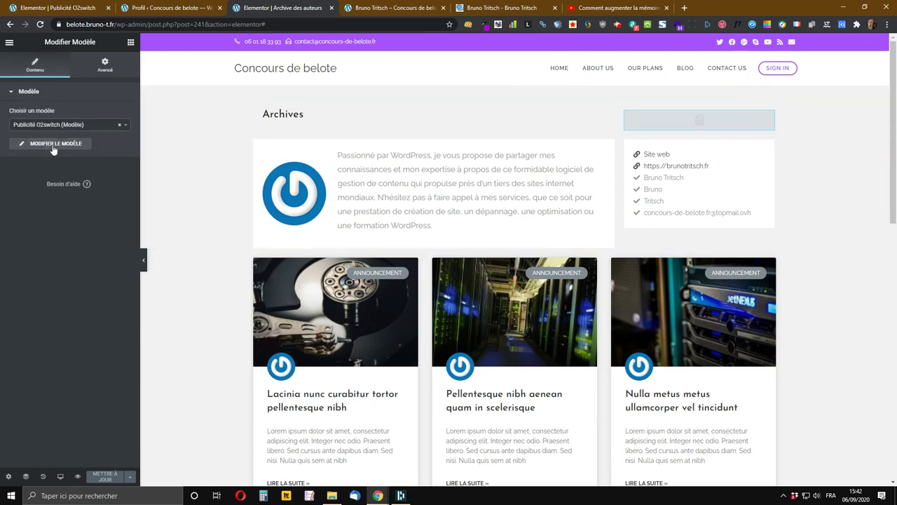
pyautogui.click(49, 144)
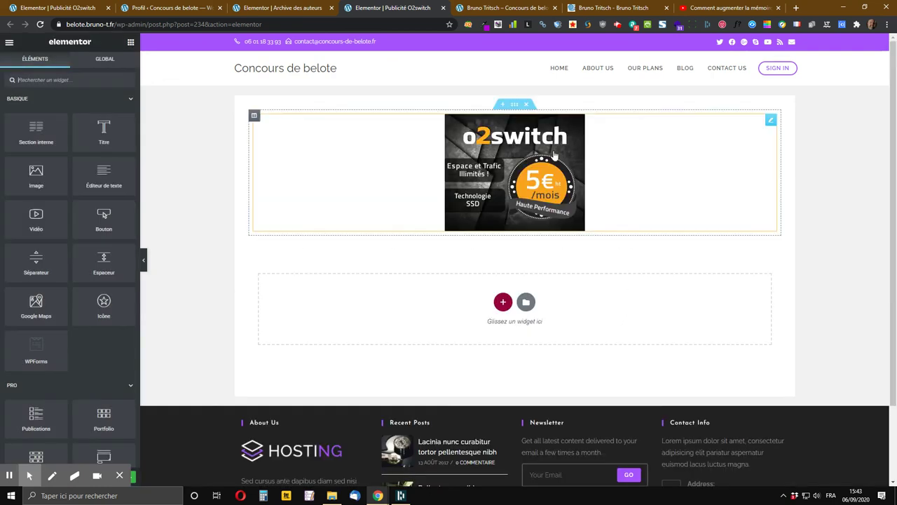
pyautogui.rightClick(772, 122)
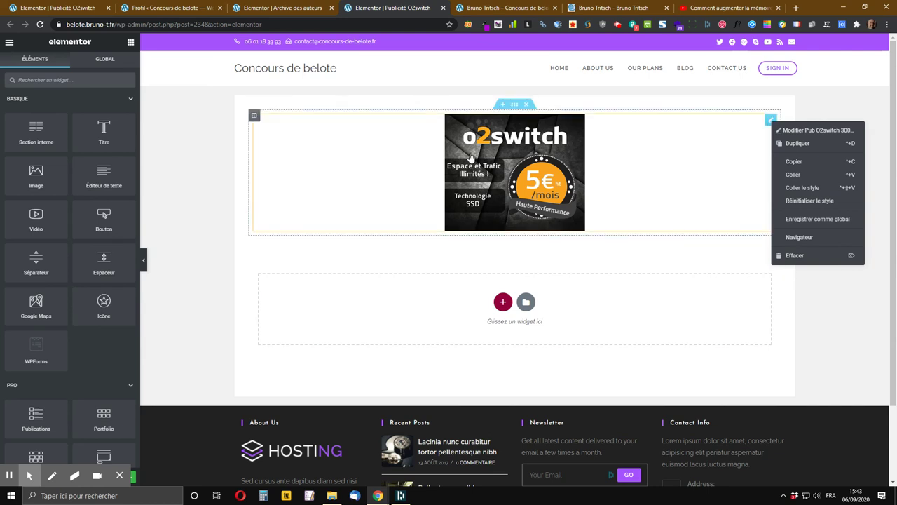
pyautogui.click(803, 131)
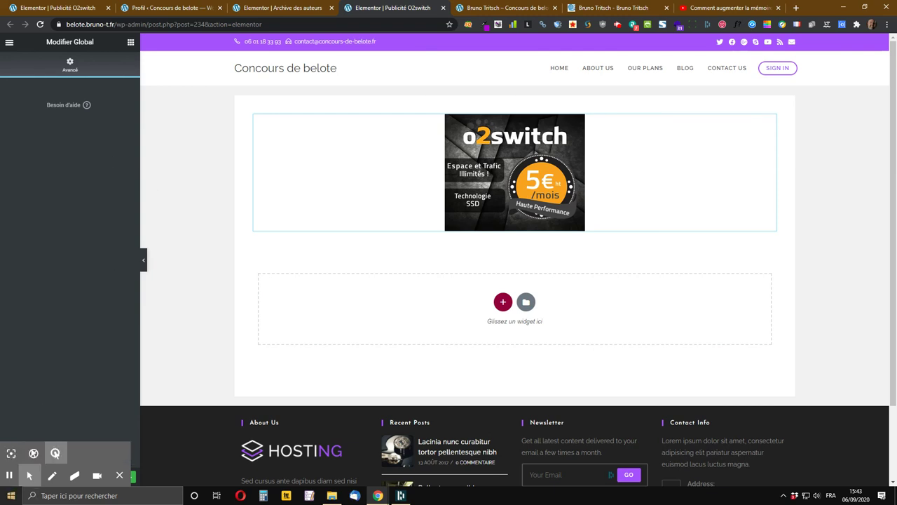
pyautogui.click(10, 476)
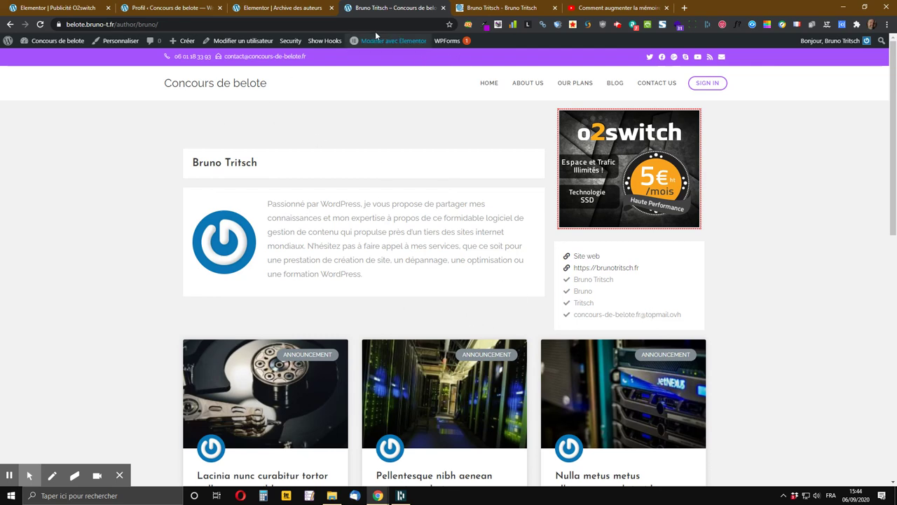
# Step: Move the icon list from the narrow column to below the author box and update the archive template
pyautogui.click(270, 8)
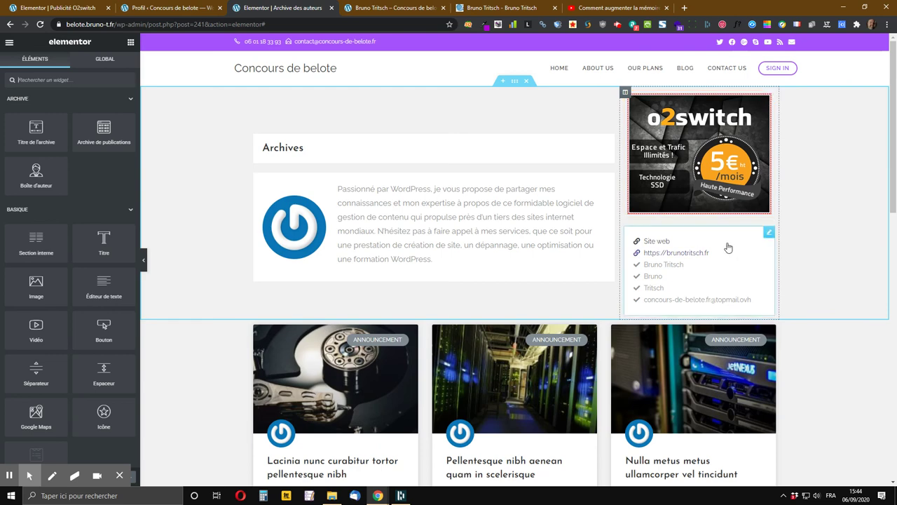
pyautogui.moveTo(770, 232); pyautogui.dragTo(481, 234)
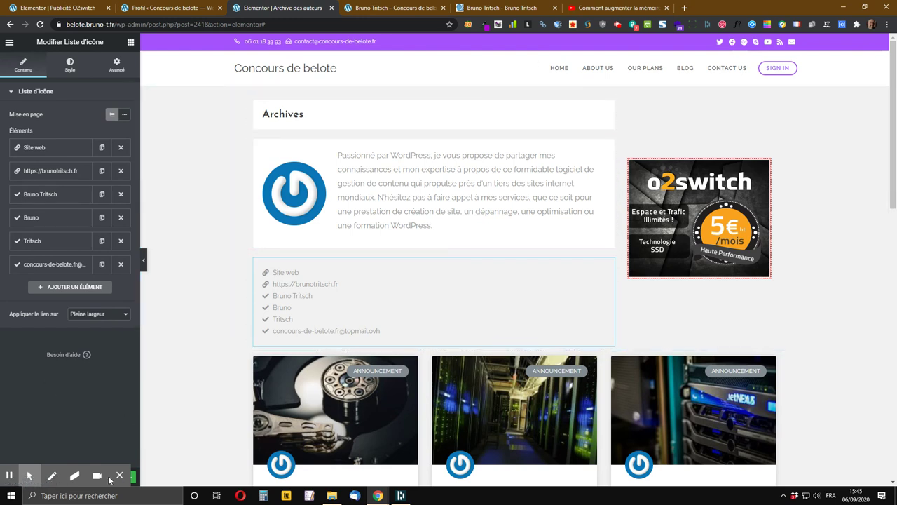
pyautogui.moveTo(118, 444)
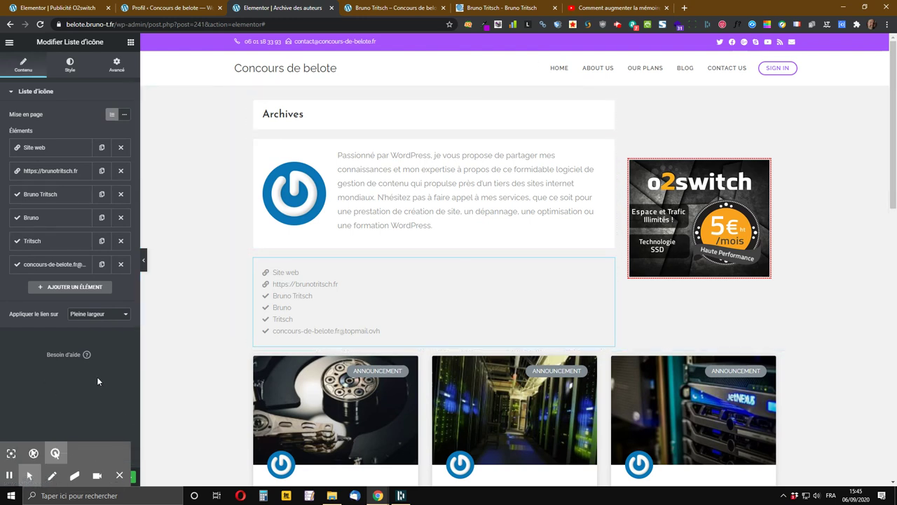
pyautogui.click(106, 478)
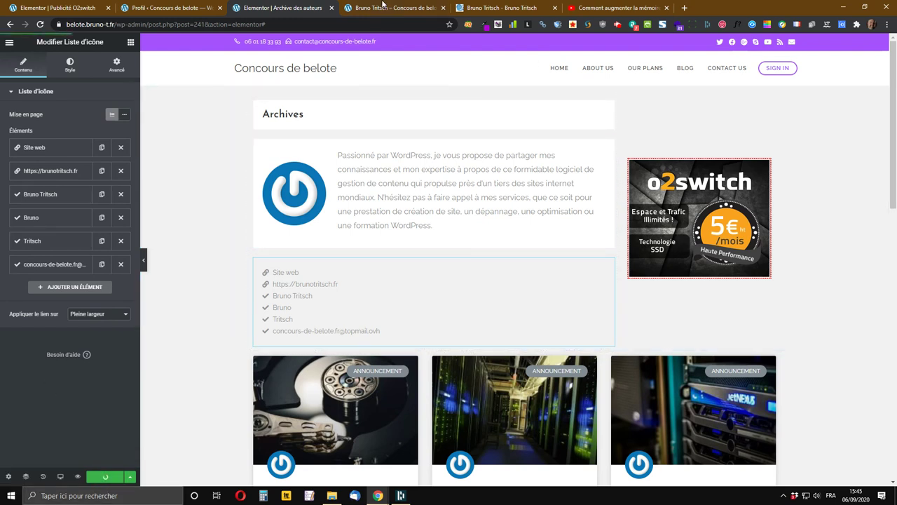
# Step: Check the relocated icon list on the reloaded live author page and return to the editor
pyautogui.click(383, 7)
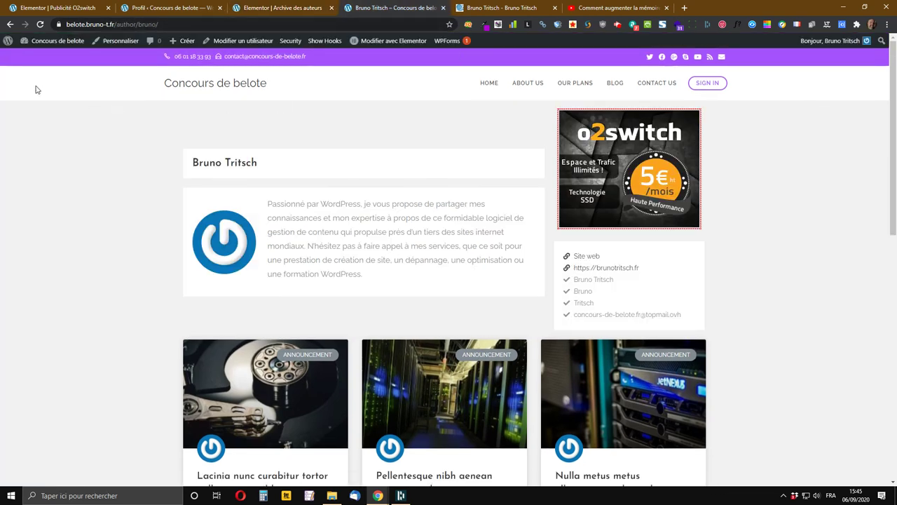
pyautogui.click(40, 25)
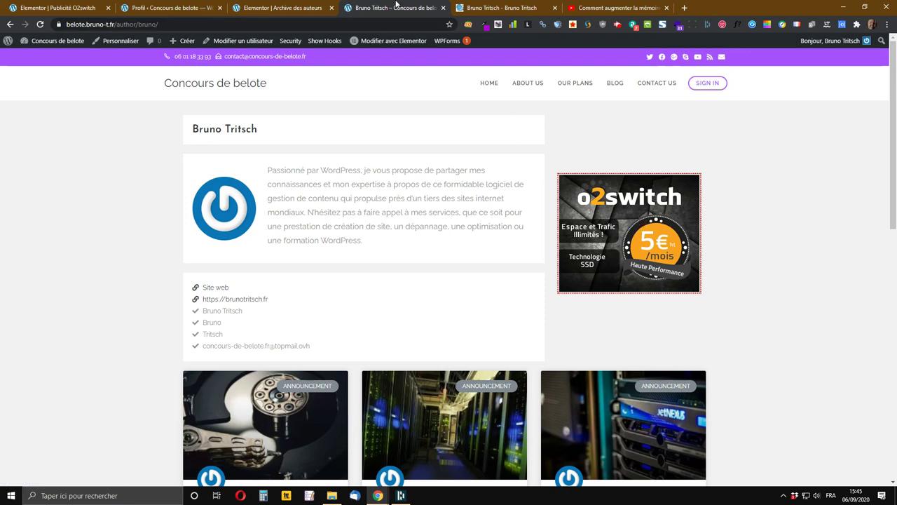
pyautogui.click(326, 8)
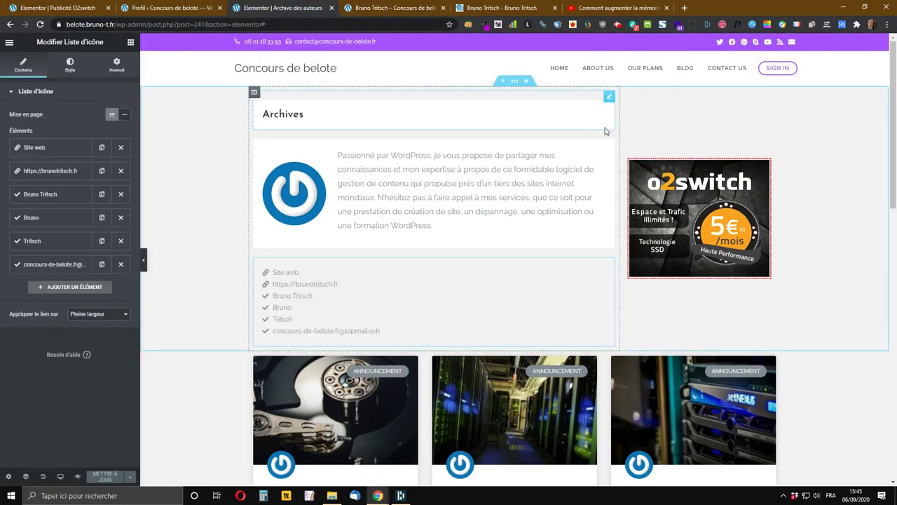
# Step: Duplicate the section holding the archive title, author box, icon list and ad column, and update the template
pyautogui.rightClick(514, 81)
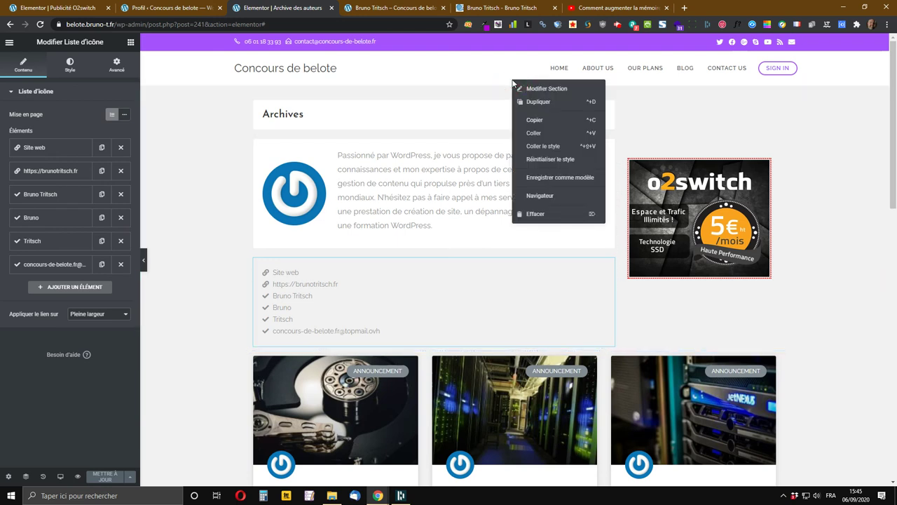
pyautogui.click(543, 101)
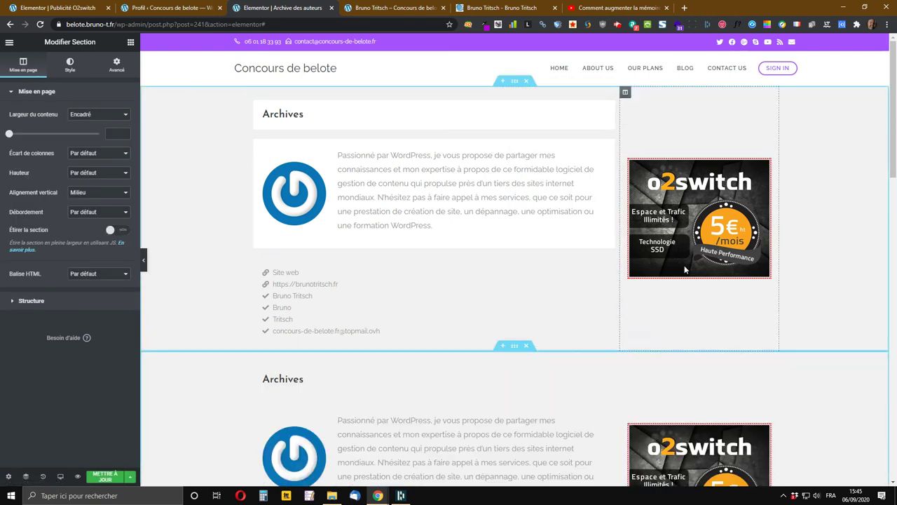
pyautogui.hotkey('ctrl', 's')
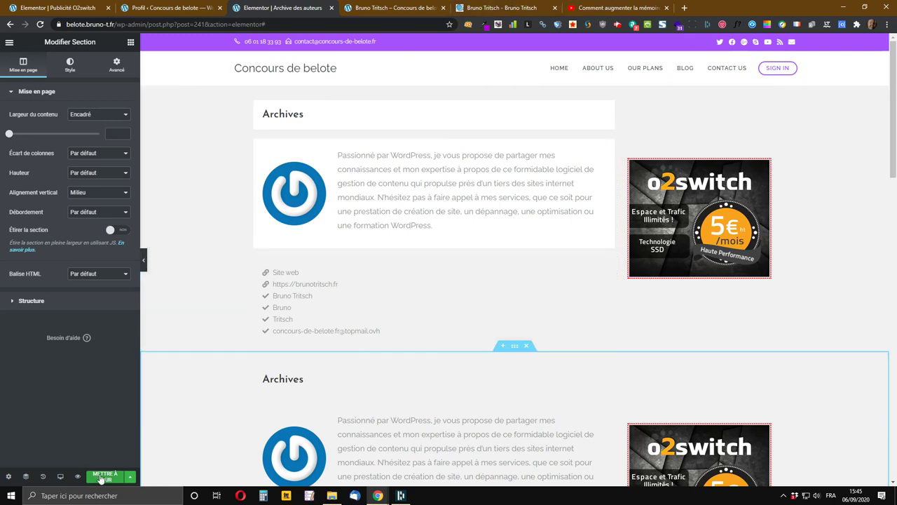
# Step: Check the duplicated section on the reloaded live author page and return to the editor
pyautogui.click(390, 7)
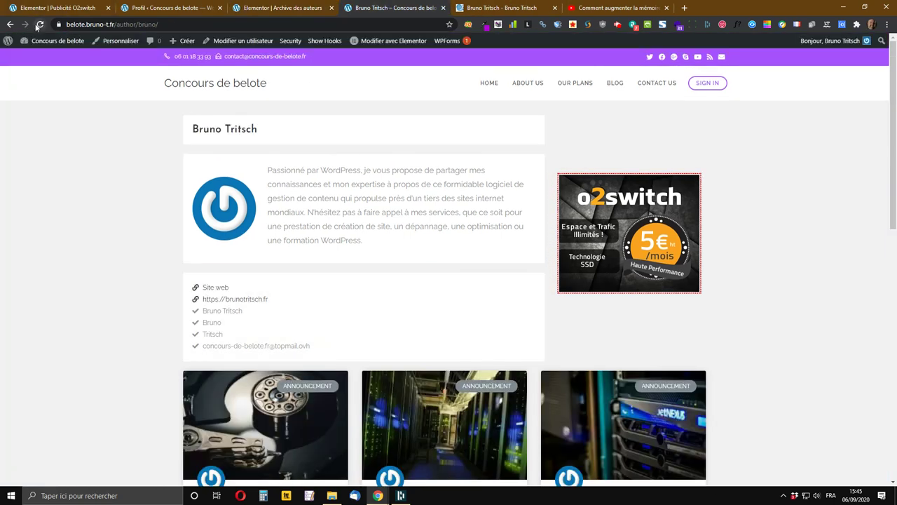
pyautogui.click(38, 25)
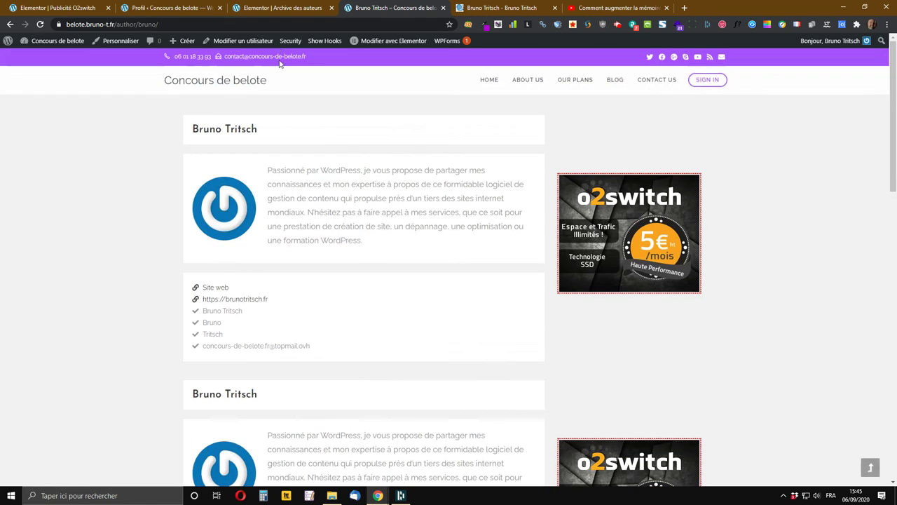
pyautogui.click(280, 7)
# Step: Delete the column with the O2switch ad from the upper of the two duplicate sections
pyautogui.scroll(-2, 549, 390)
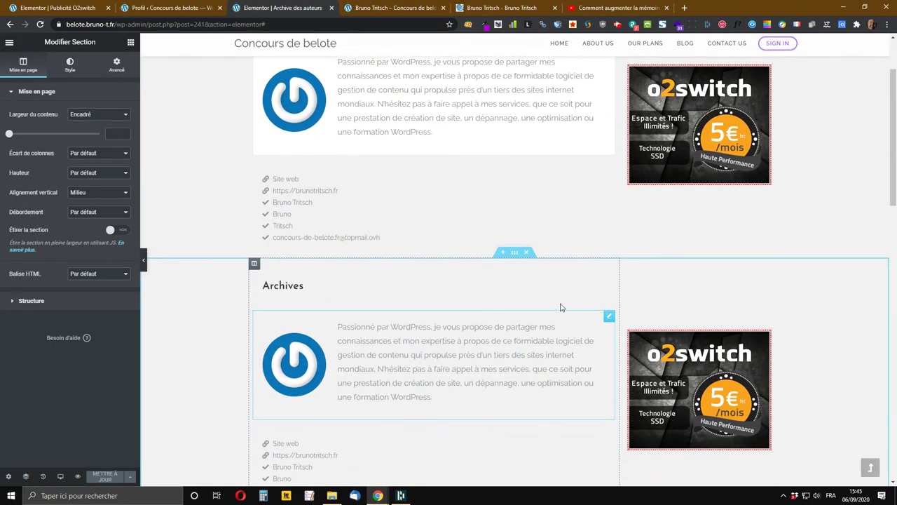
pyautogui.scroll(3, 631, 299)
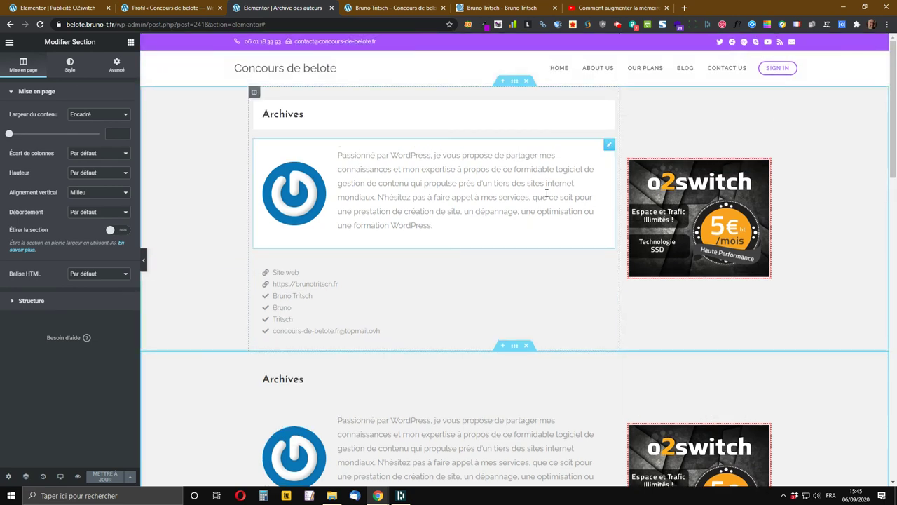
pyautogui.rightClick(627, 95)
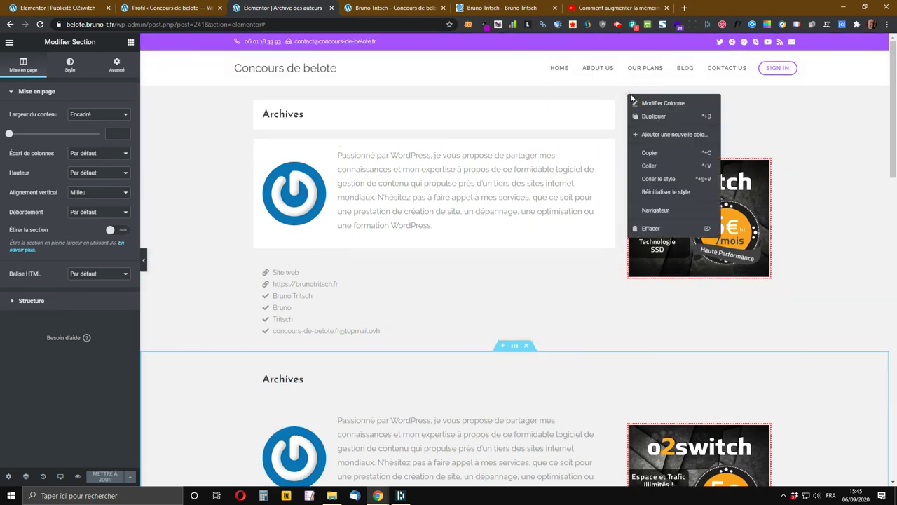
pyautogui.click(659, 107)
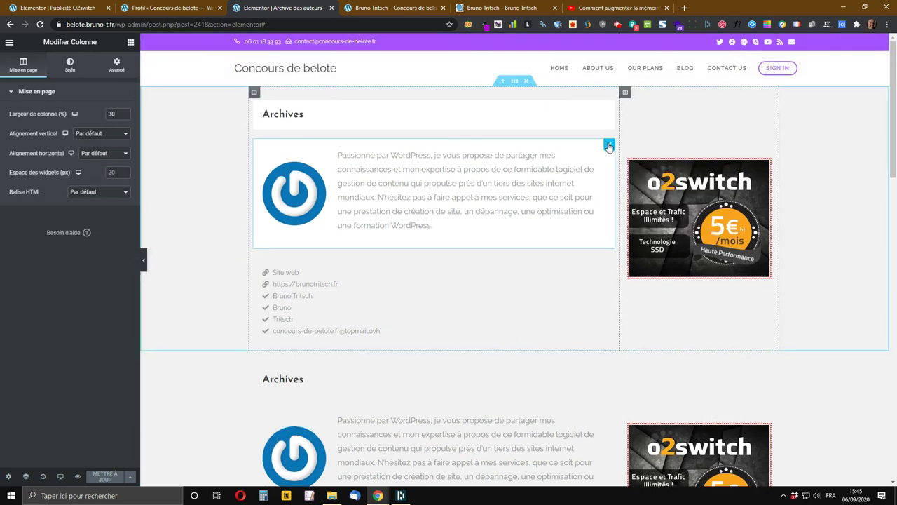
pyautogui.rightClick(626, 92)
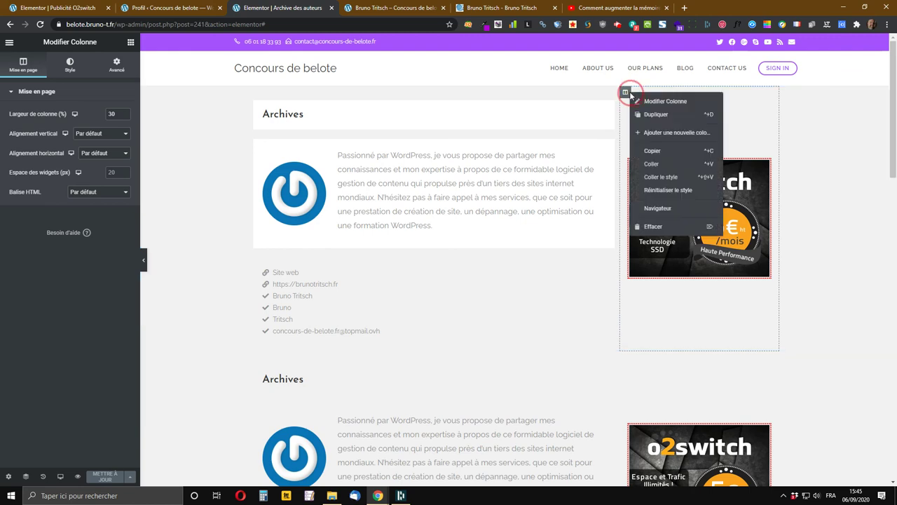
pyautogui.click(647, 227)
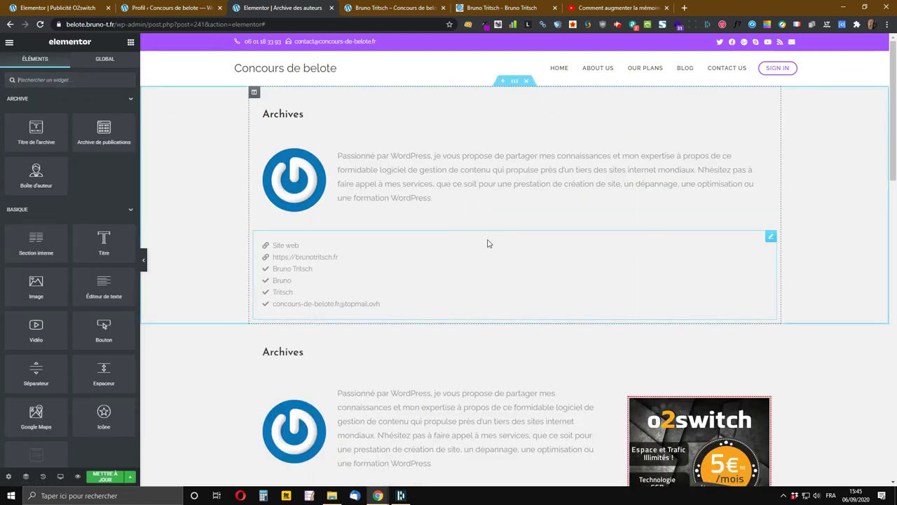
# Step: Delete the author box and the icon list from the upper section, keeping only its archive title
pyautogui.scroll(-2, 475, 151)
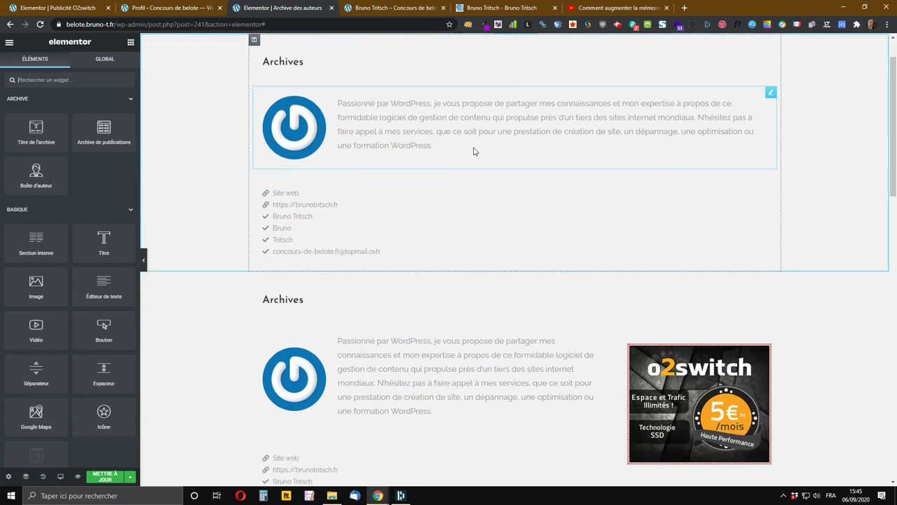
pyautogui.scroll(2, 474, 151)
pyautogui.rightClick(770, 149)
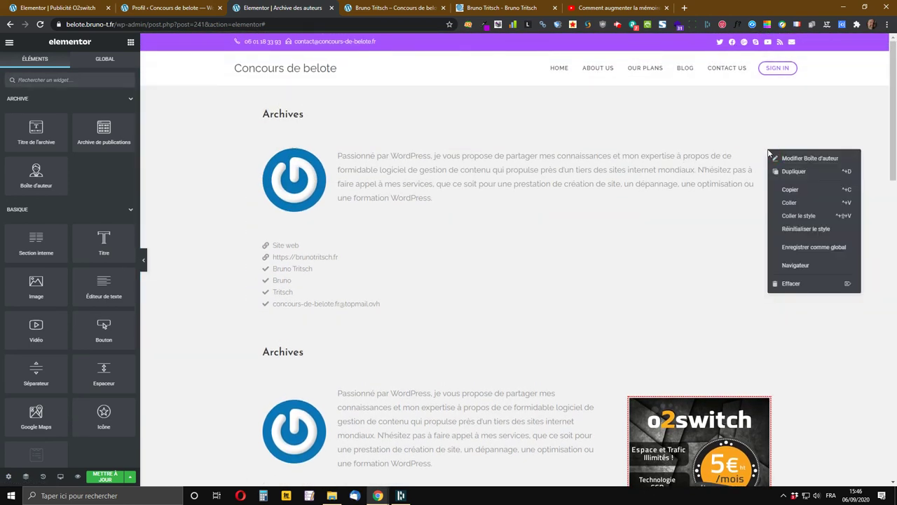
pyautogui.click(798, 284)
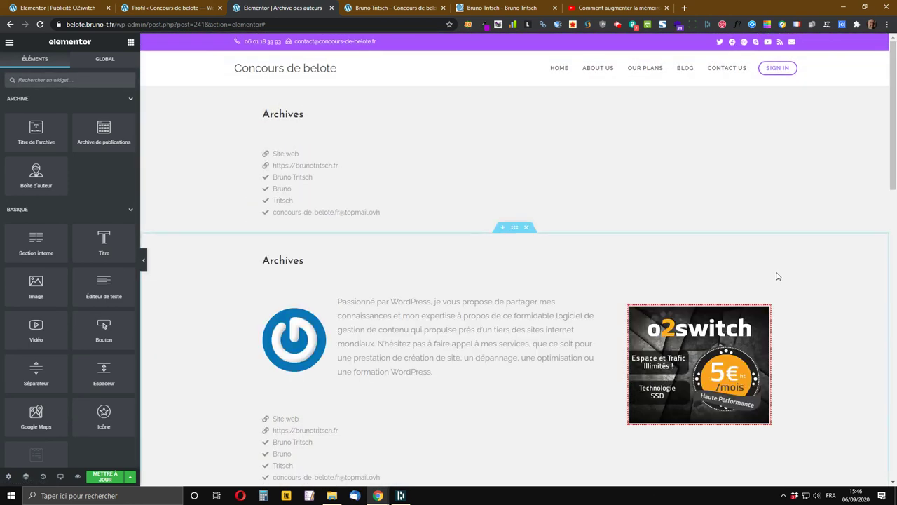
pyautogui.rightClick(770, 146)
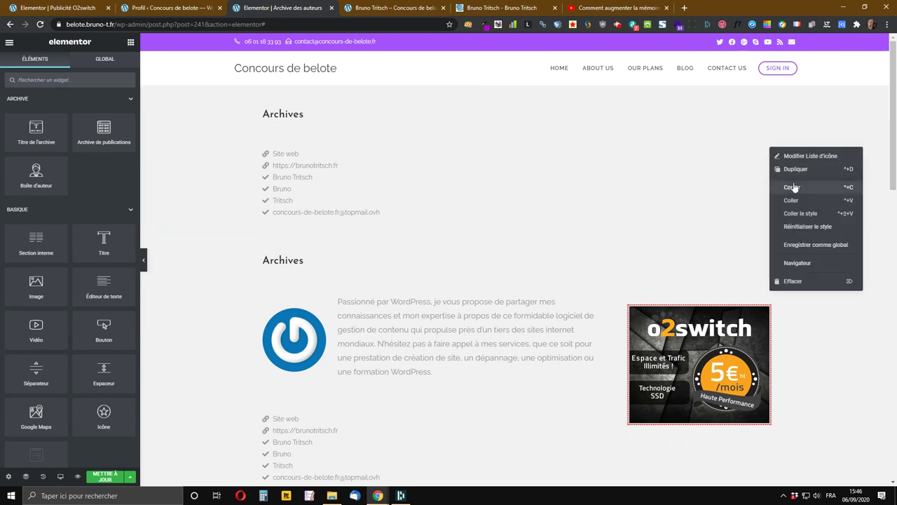
pyautogui.click(790, 281)
# Step: Delete the archive title from the lower section and update the template
pyautogui.click(608, 147)
pyautogui.click(636, 280)
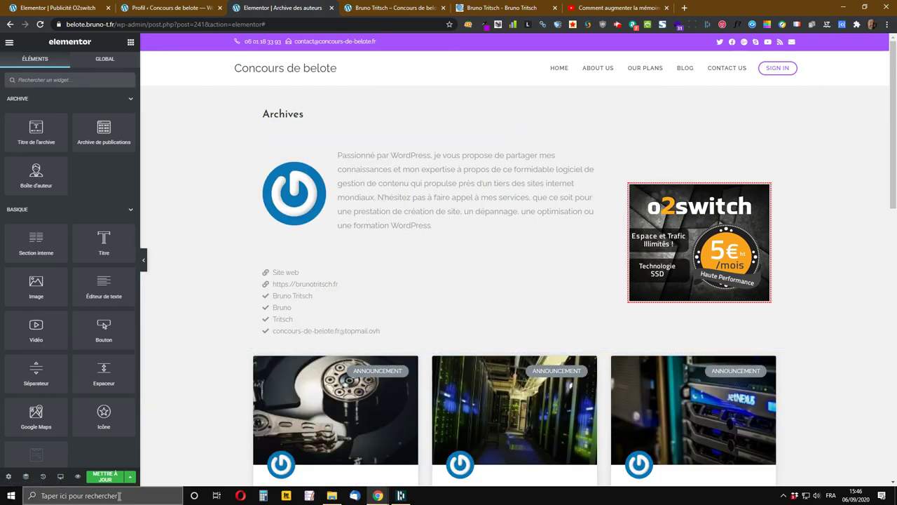
pyautogui.click(106, 476)
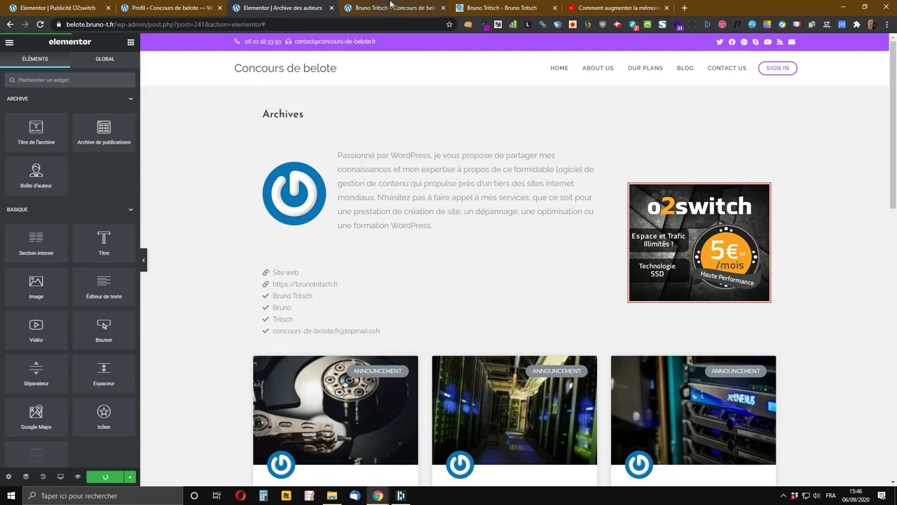
# Step: Check the separate full-width title section on the live author page and return to the editor
pyautogui.click(391, 7)
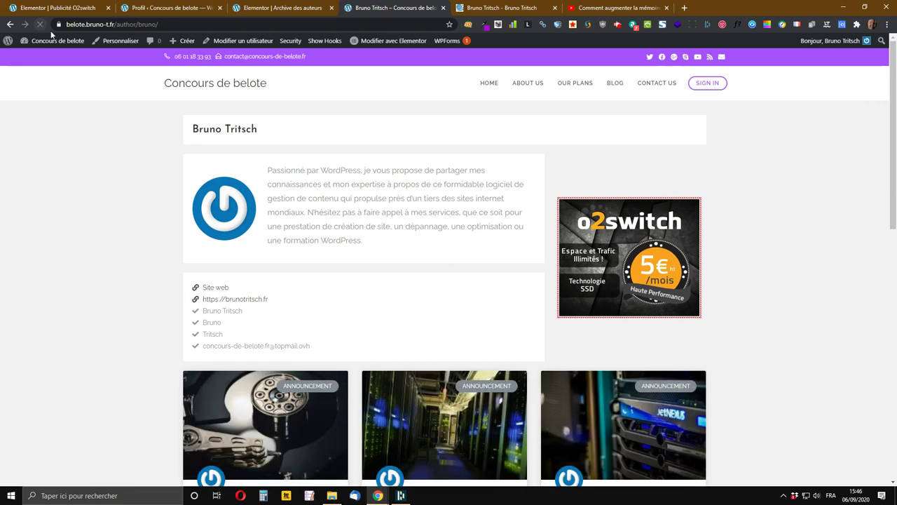
pyautogui.scroll(-2, 572, 194)
pyautogui.scroll(2, 571, 194)
pyautogui.click(303, 6)
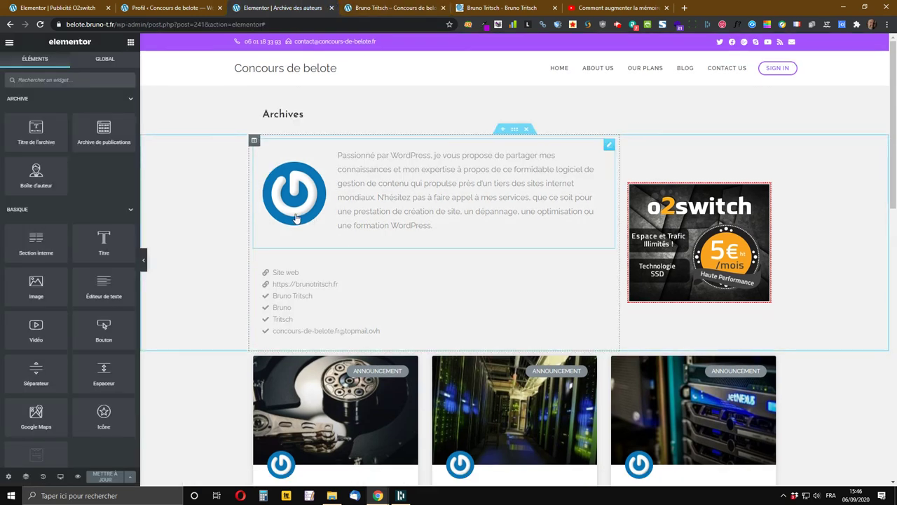
# Step: Set the boxed content width of the author box section to 1600 and update the template
pyautogui.rightClick(516, 130)
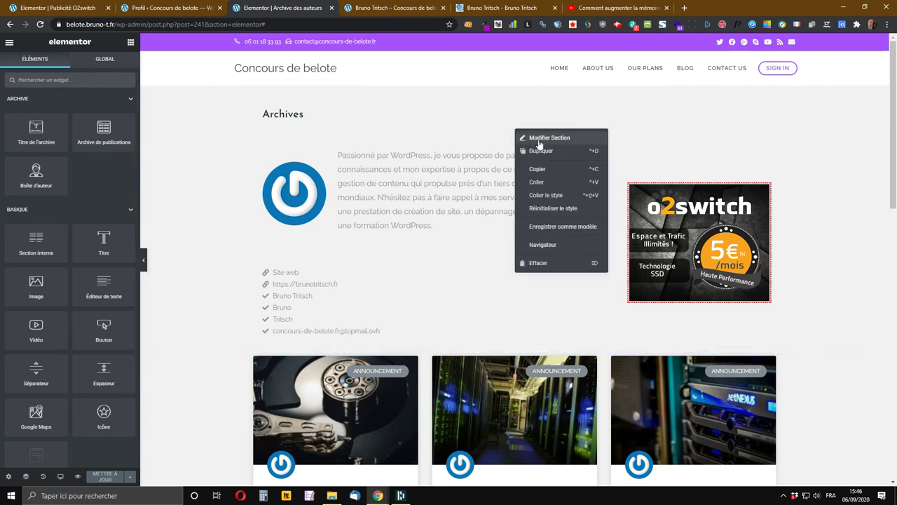
pyautogui.click(538, 139)
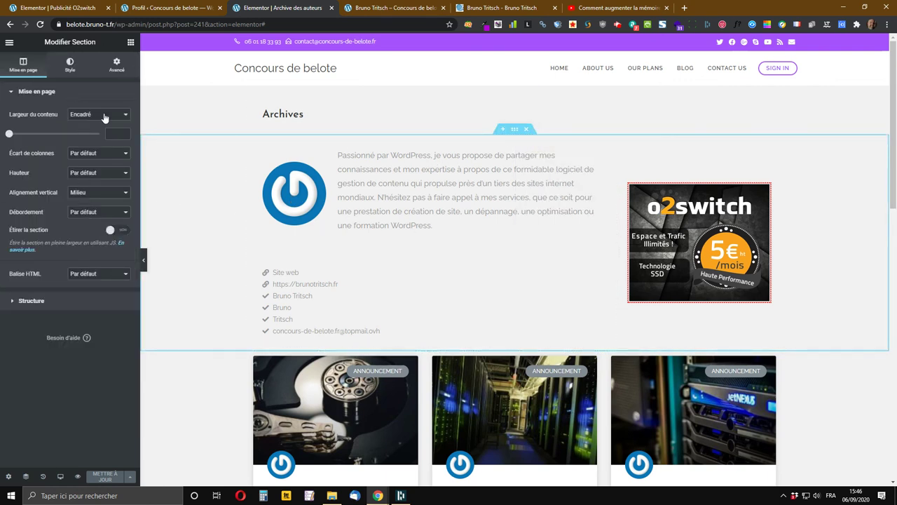
pyautogui.moveTo(10, 135); pyautogui.dragTo(107, 131)
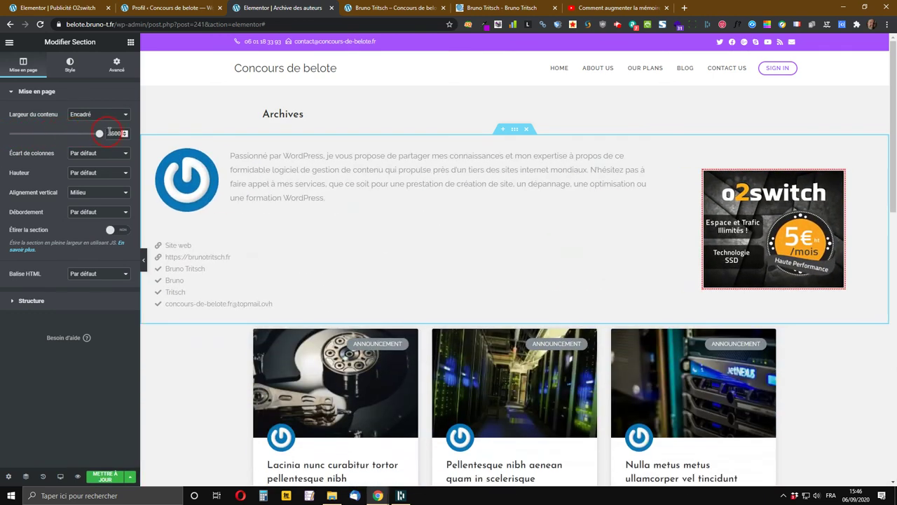
pyautogui.click(109, 478)
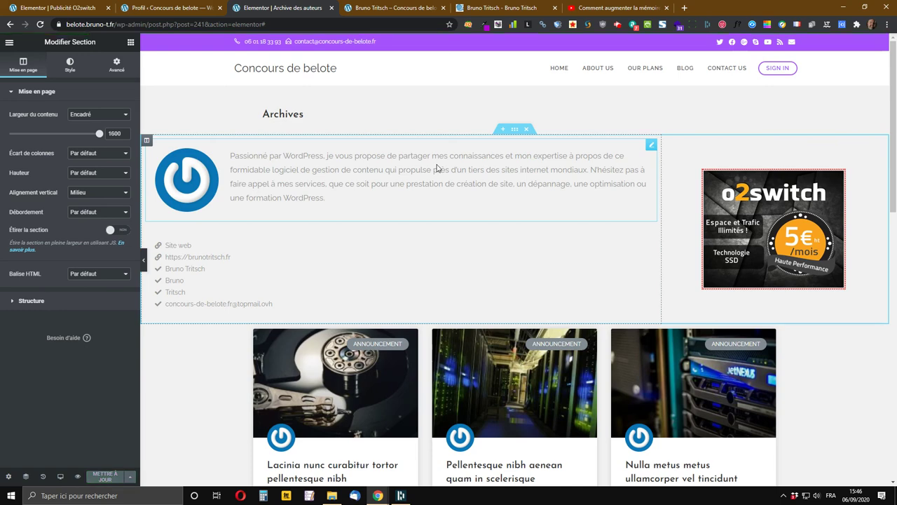
# Step: Check the widened author section on the reloaded live page and return to the editor
pyautogui.click(389, 8)
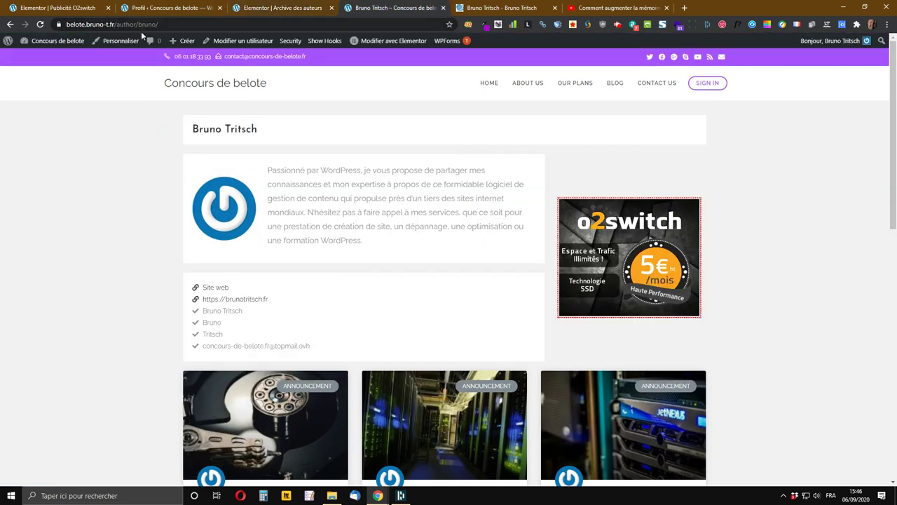
pyautogui.click(40, 25)
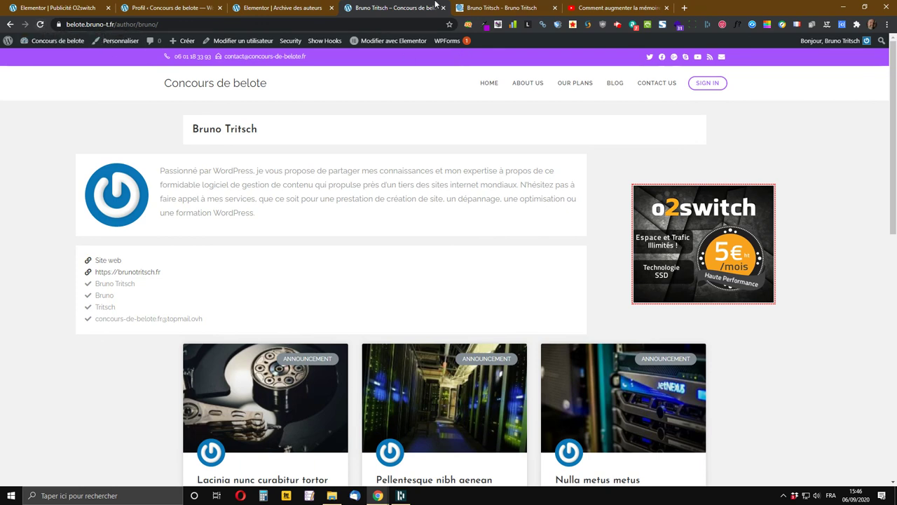
pyautogui.click(305, 6)
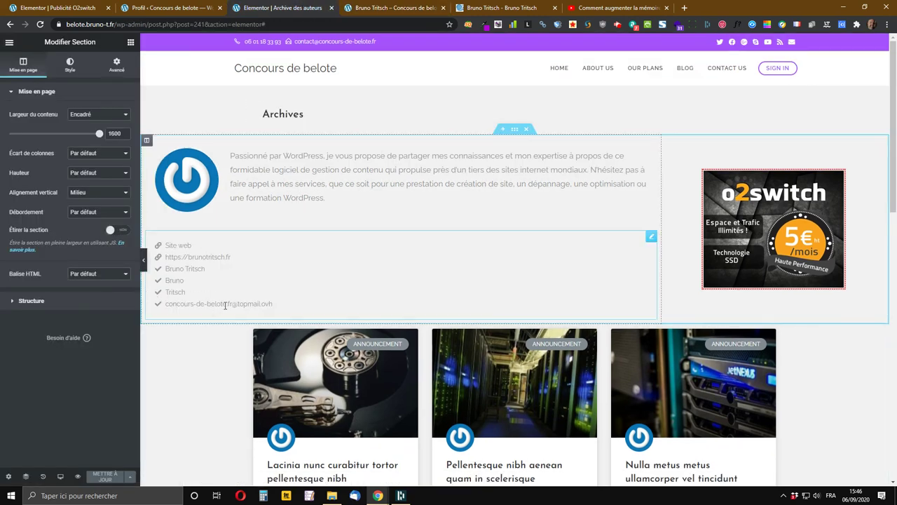
# Step: Remove the e-mail, last name, first name and full name items from the icon list and update the template
pyautogui.rightClick(655, 240)
pyautogui.click(684, 245)
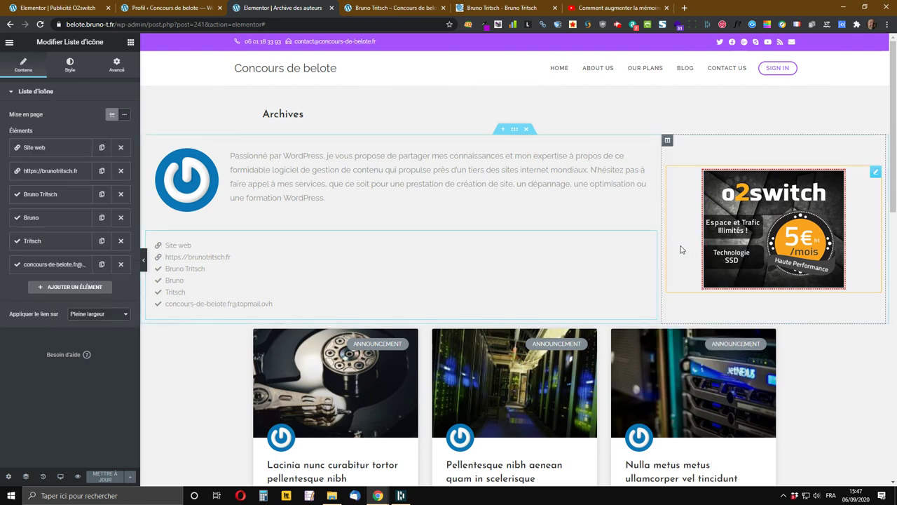
pyautogui.click(121, 264)
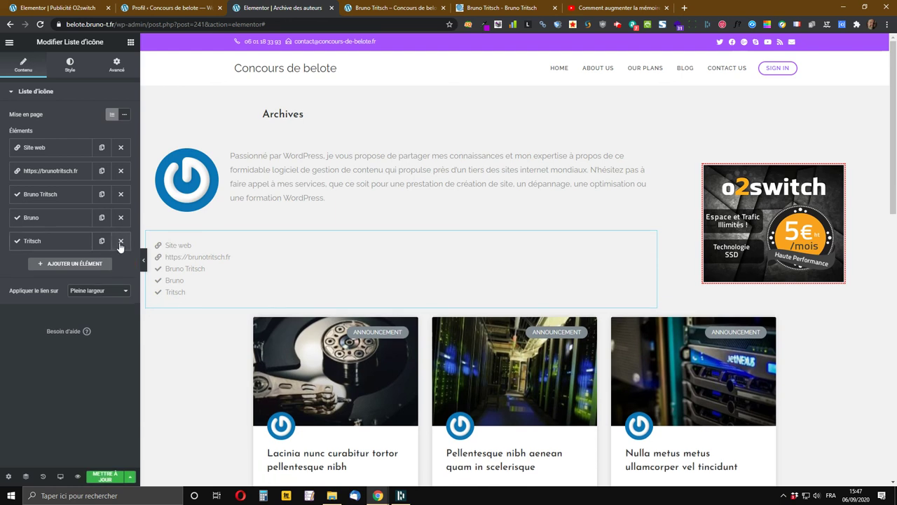
pyautogui.click(121, 241)
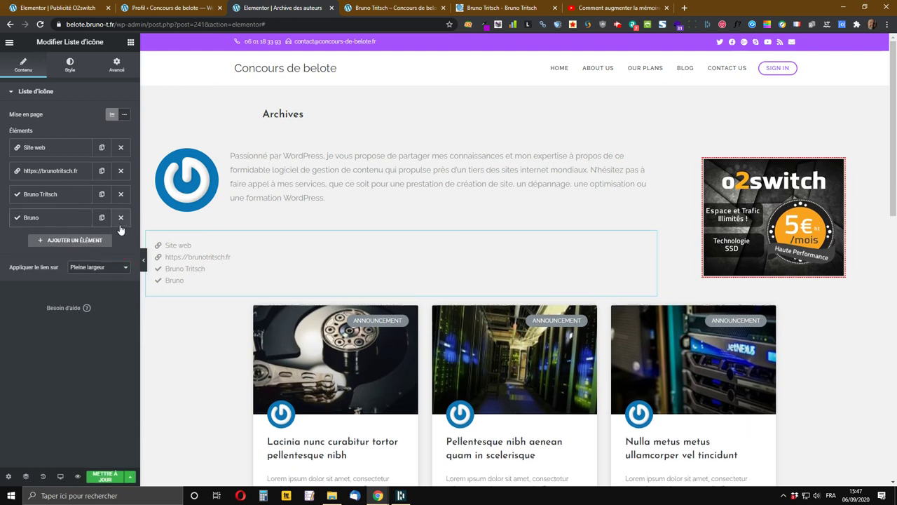
pyautogui.click(120, 217)
pyautogui.click(120, 194)
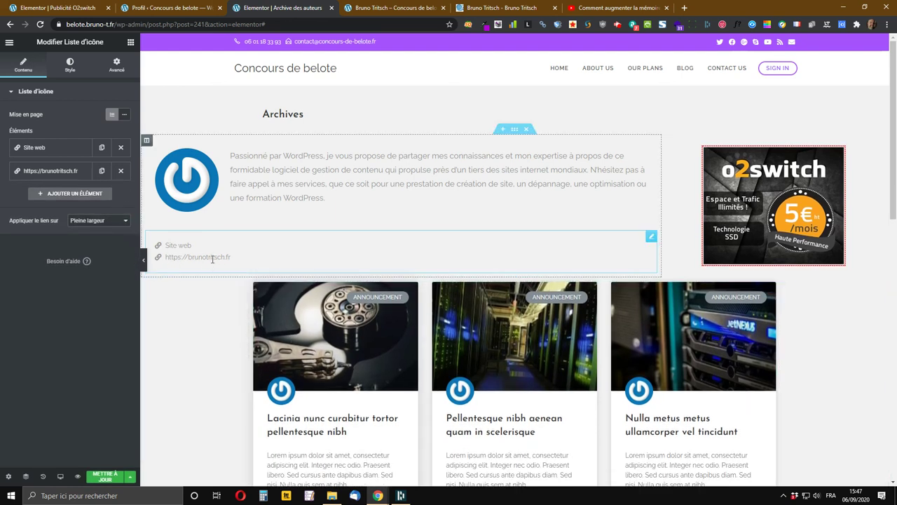
pyautogui.click(106, 476)
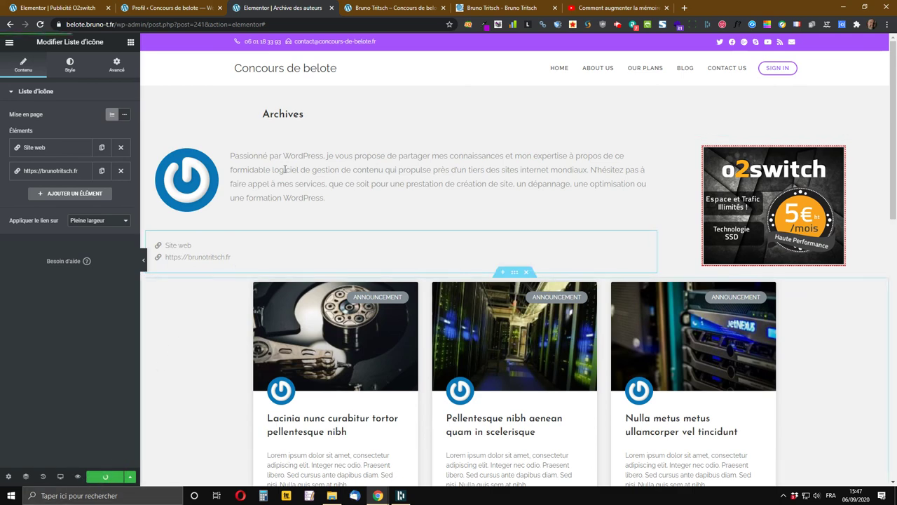
# Step: Check the shortened icon list on the reloaded live author page and return to the editor
pyautogui.click(375, 7)
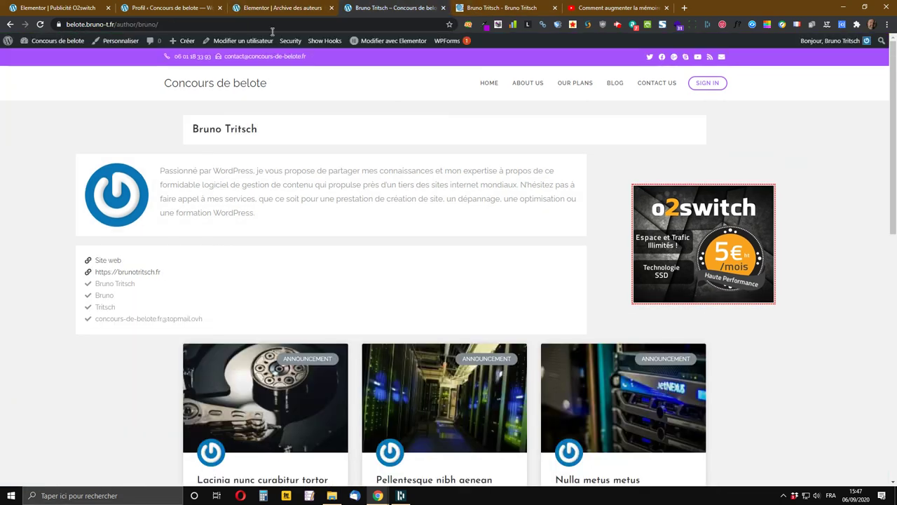
pyautogui.click(39, 24)
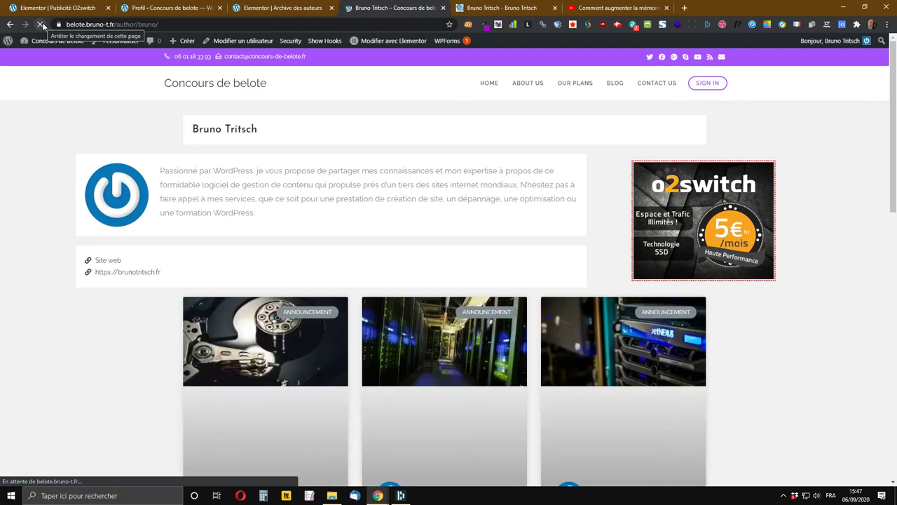
pyautogui.moveTo(46, 42)
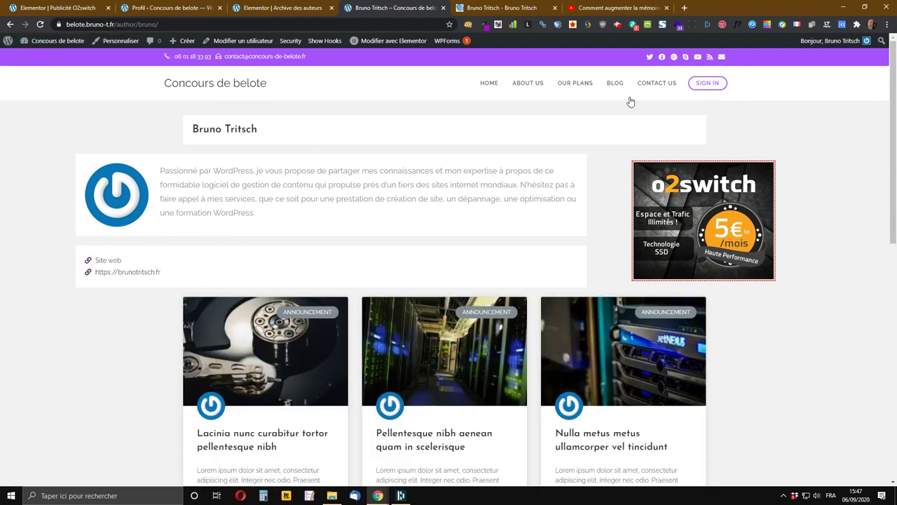
pyautogui.click(302, 8)
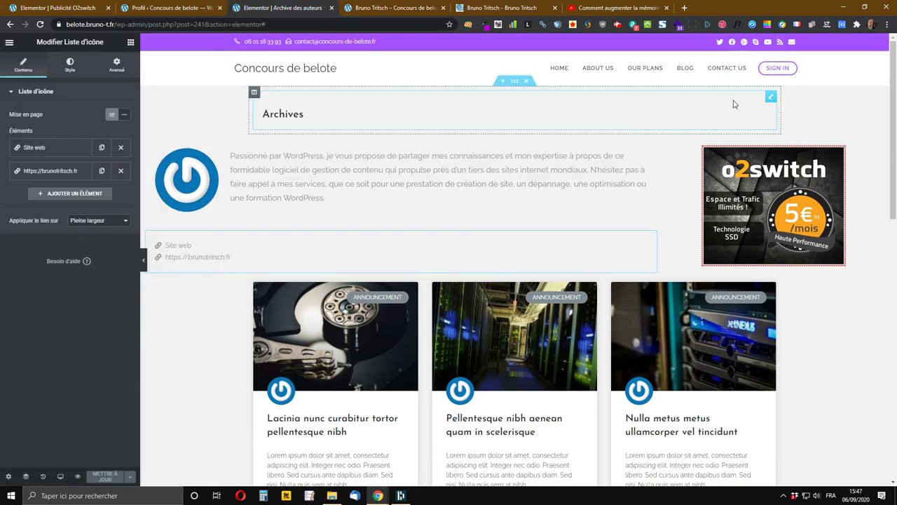